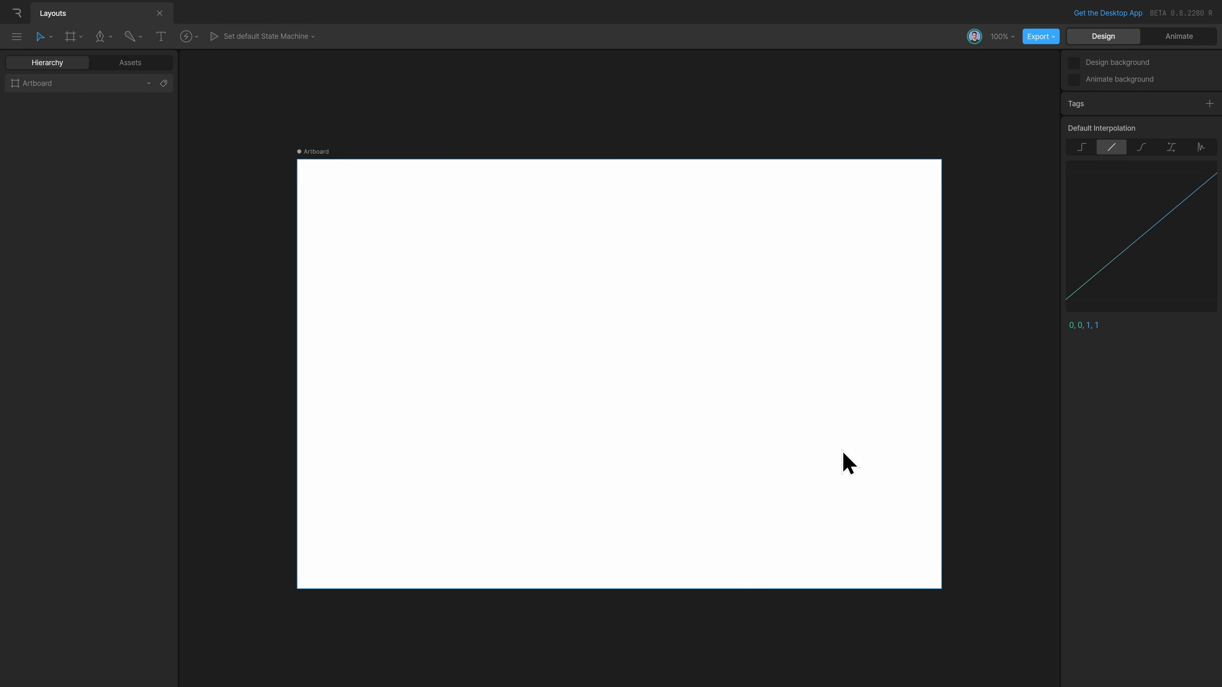
# Add a child layout to the artboard and name it ROOT.
pyautogui.click(842, 452)
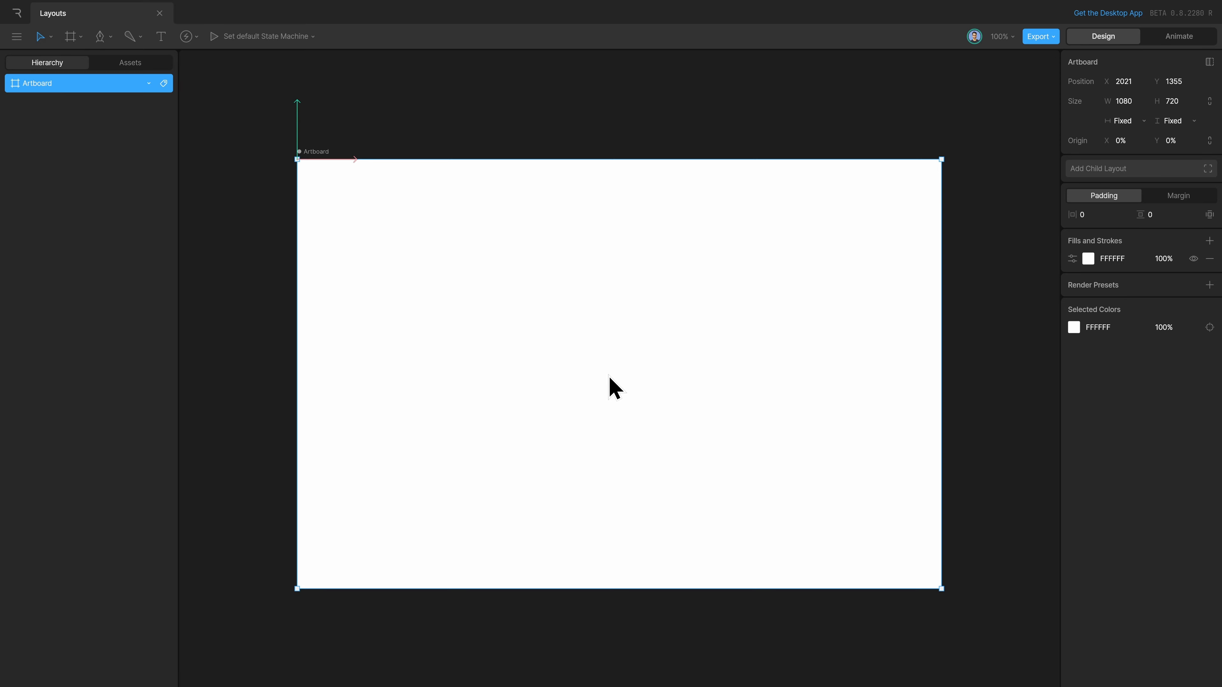
pyautogui.moveTo(229, 409); pyautogui.dragTo(895, 442)
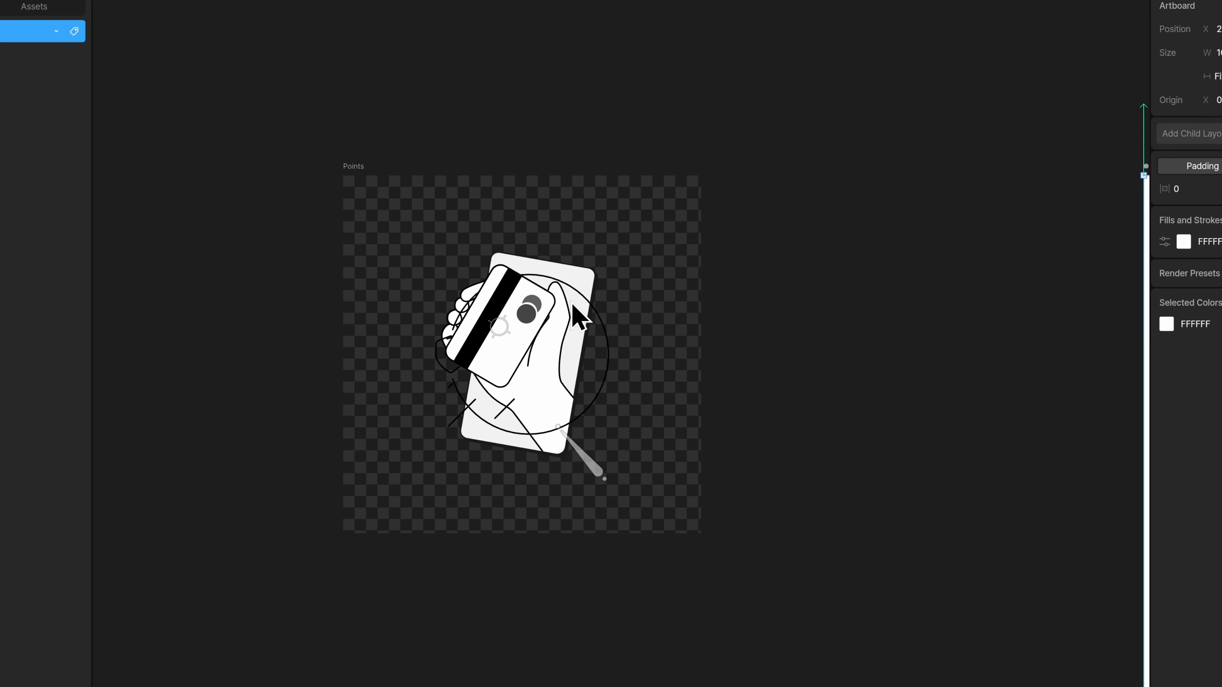
pyautogui.moveTo(1044, 491); pyautogui.dragTo(173, 437)
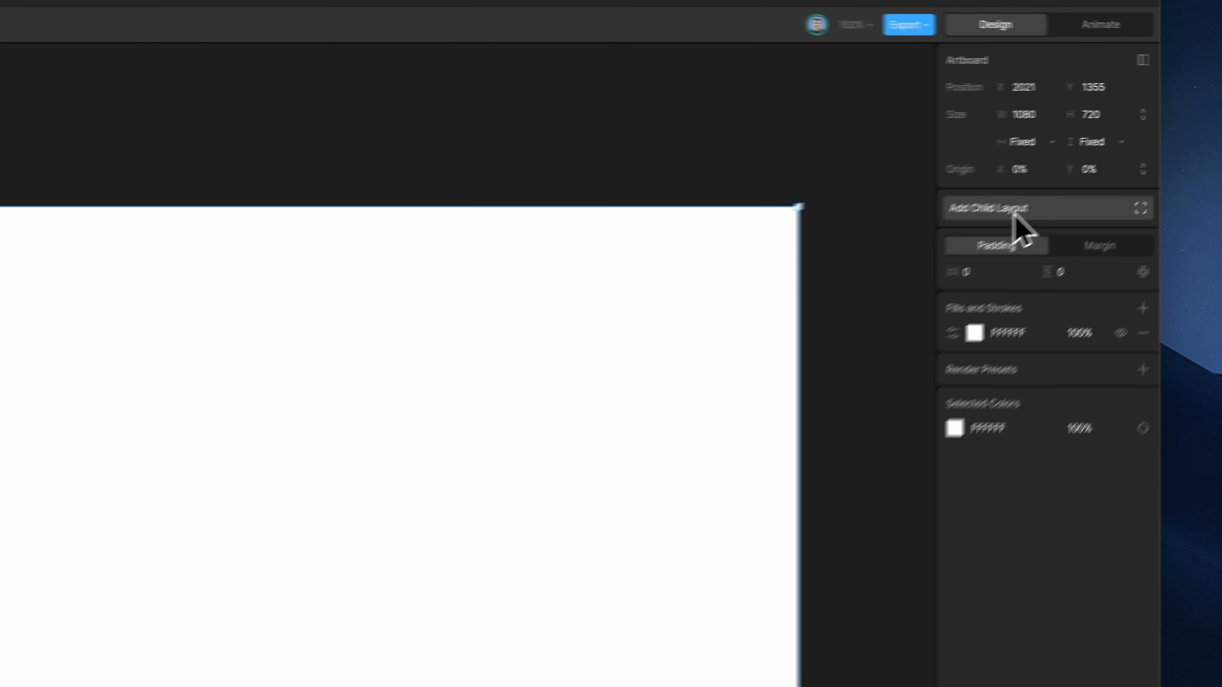
pyautogui.click(985, 225)
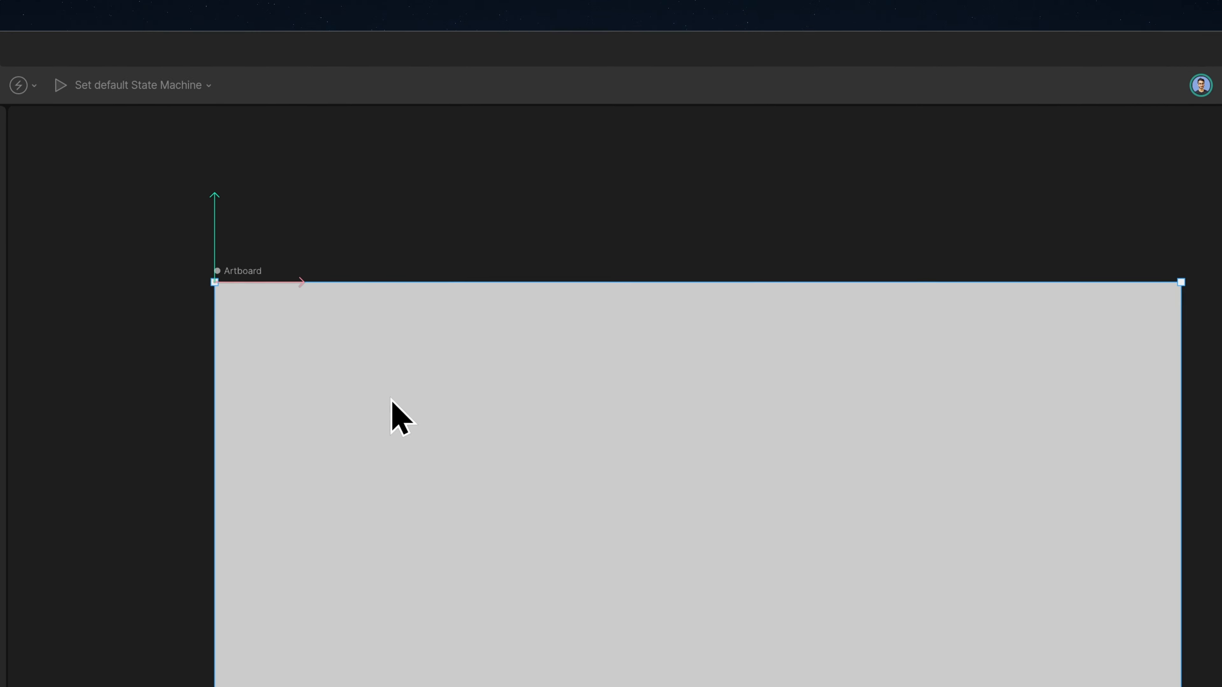
pyautogui.doubleClick(11, 209)
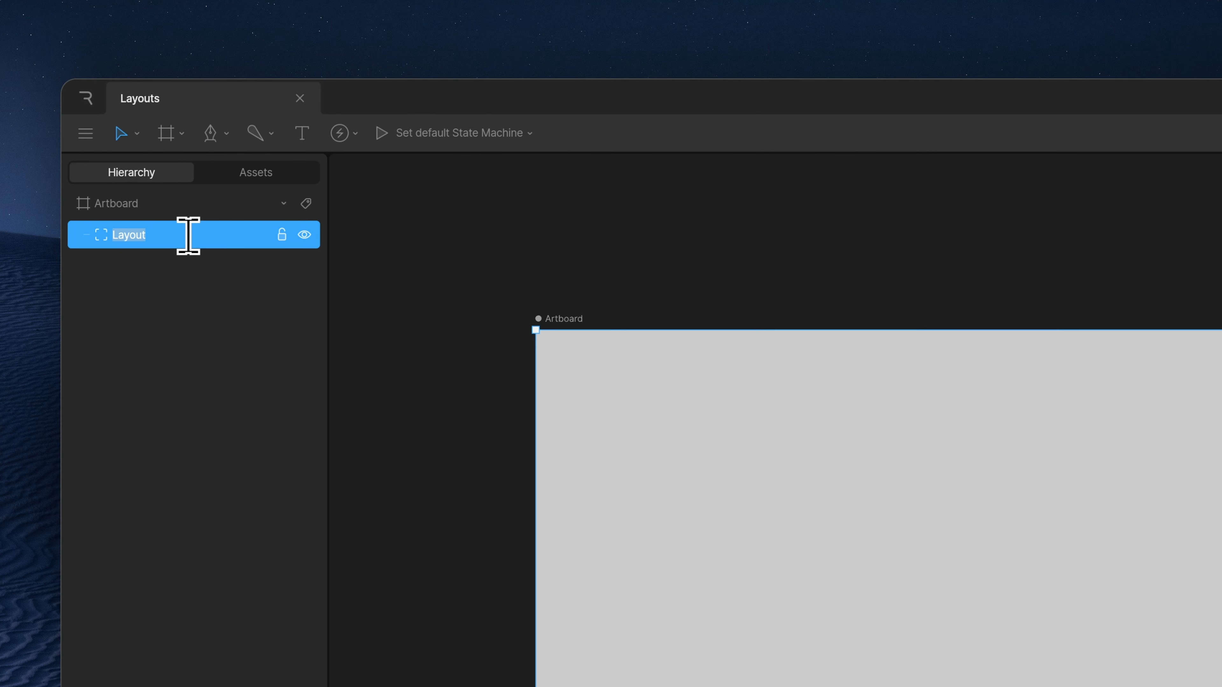
pyautogui.write('ROOT')
pyautogui.press('Return')
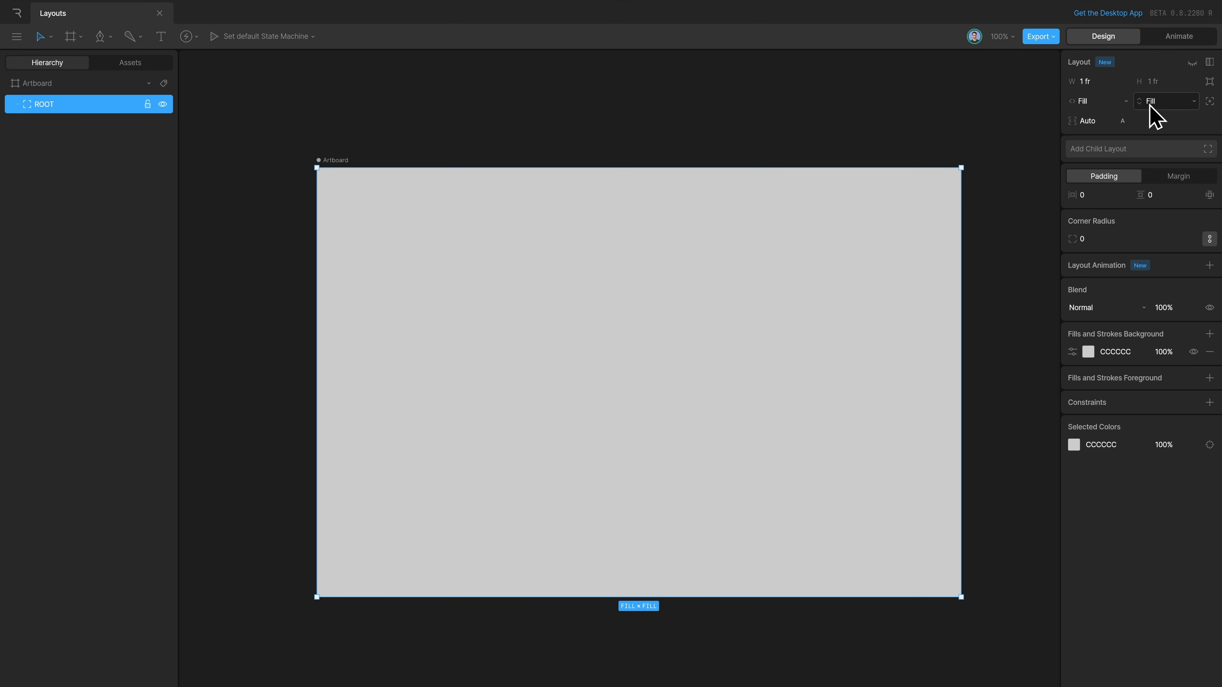
# Try a smaller artboard size to test how the ROOT layout follows it, and undo the resize.
pyautogui.click(332, 163)
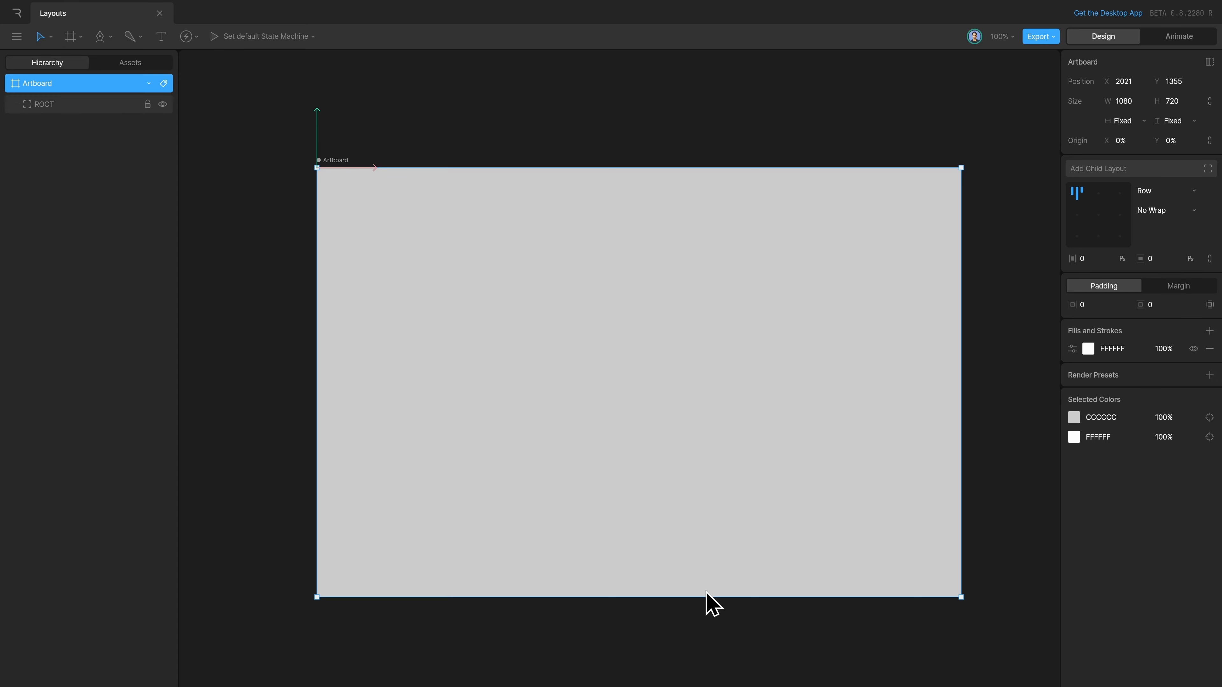
pyautogui.moveTo(960, 595); pyautogui.dragTo(931, 542)
pyautogui.hotkey('ctrl', 'z')
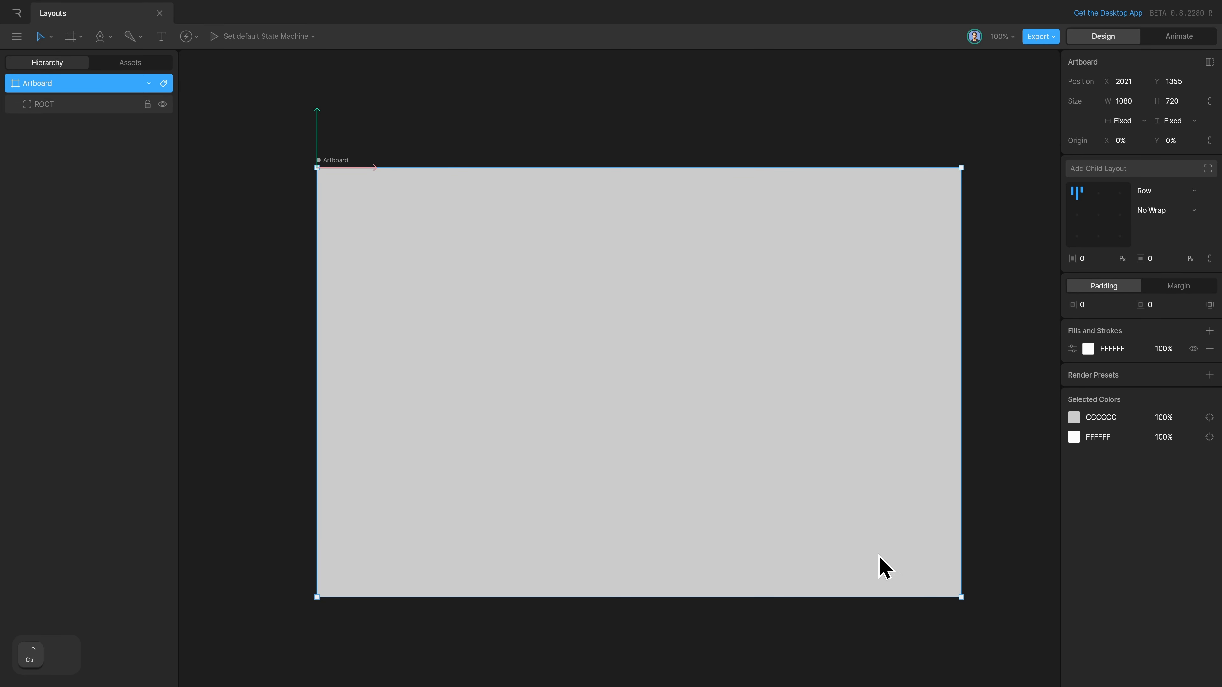
# Remove the ROOT layout's background fill and add a child layout named Container inside it.
pyautogui.click(68, 105)
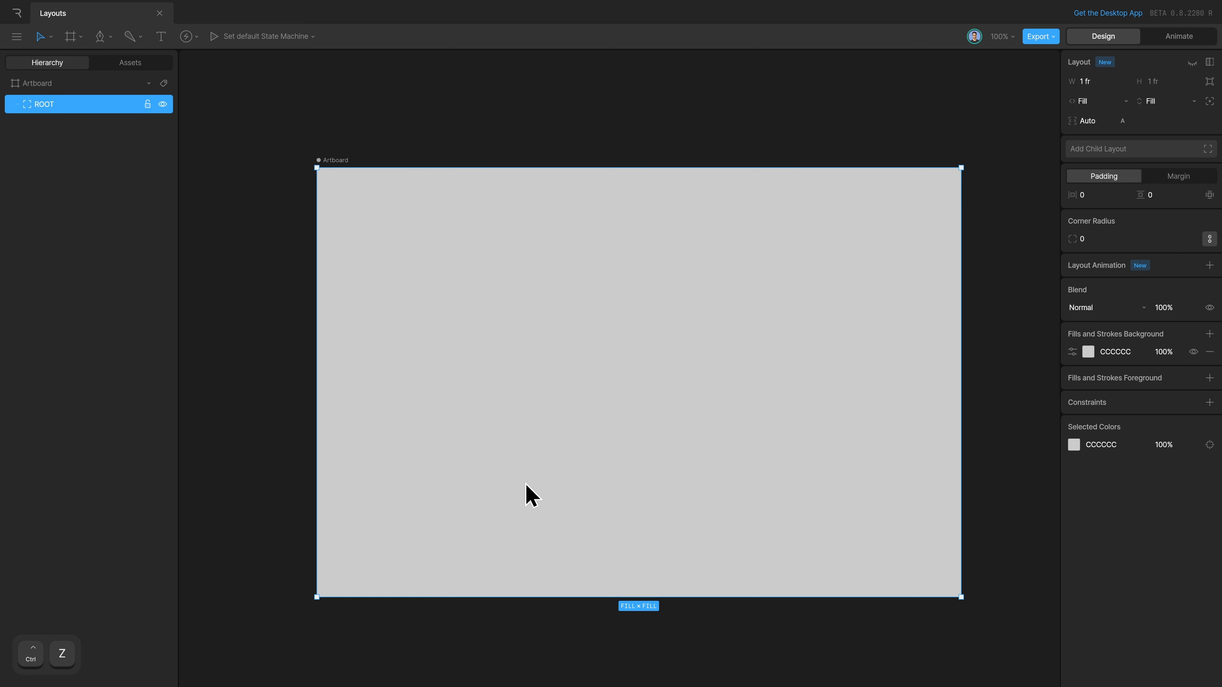
pyautogui.click(1209, 352)
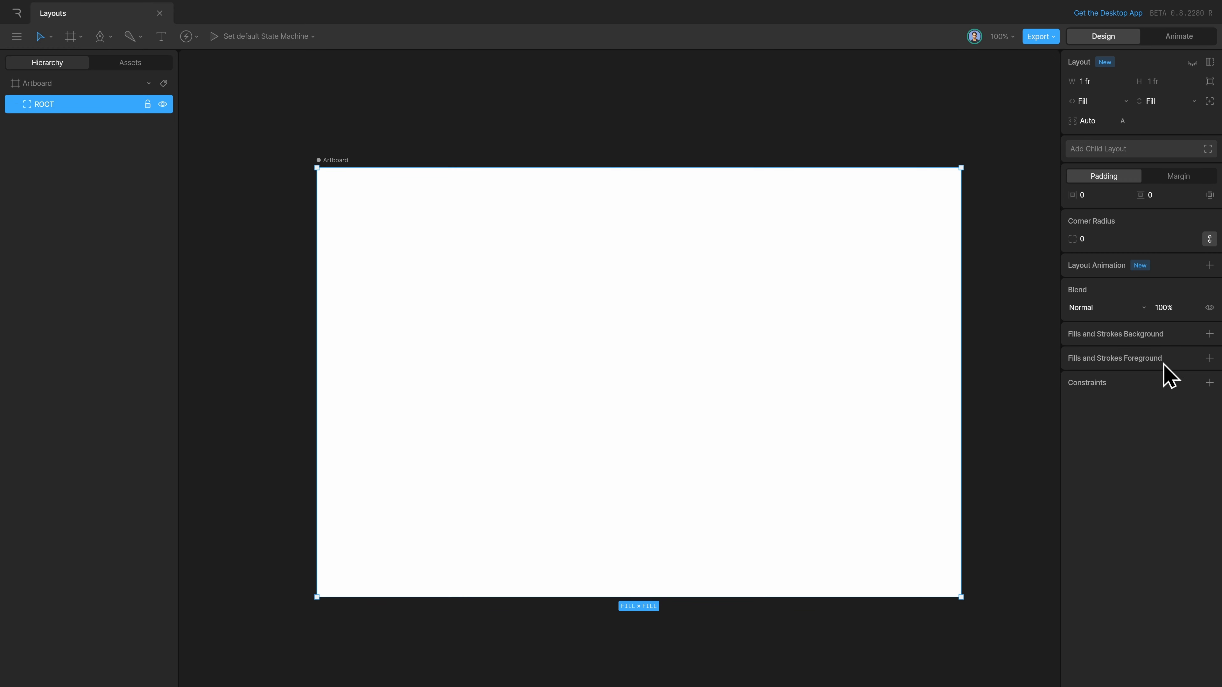
pyautogui.click(1117, 152)
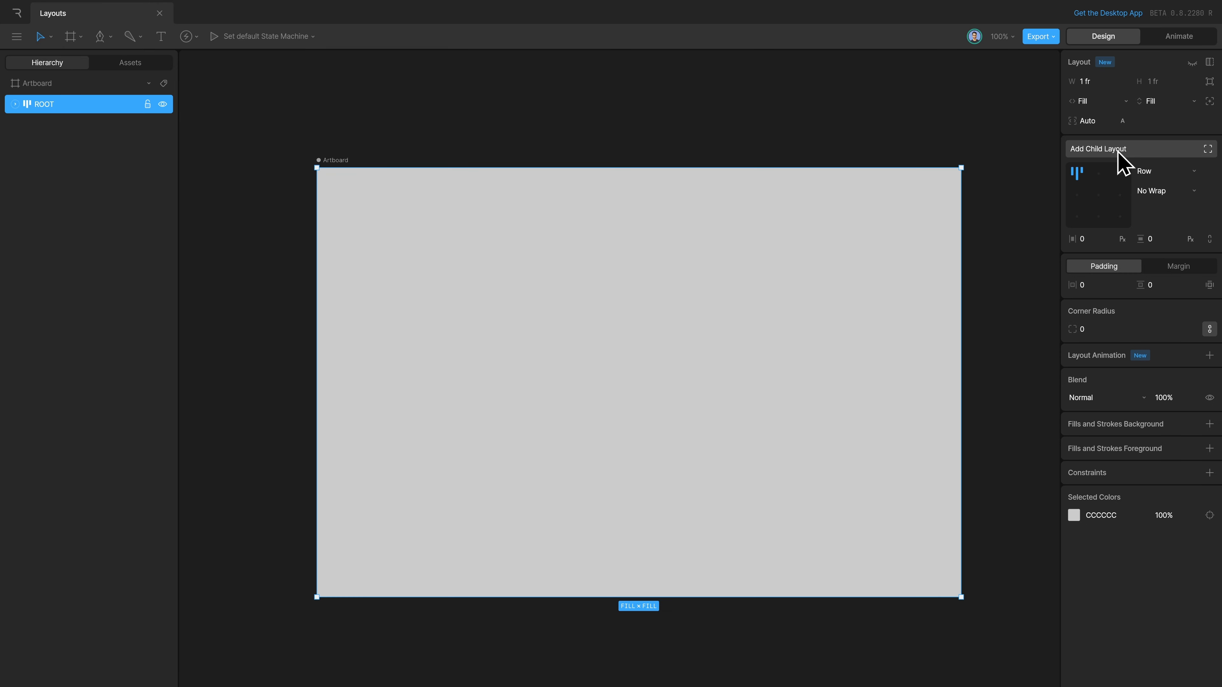
pyautogui.click(15, 104)
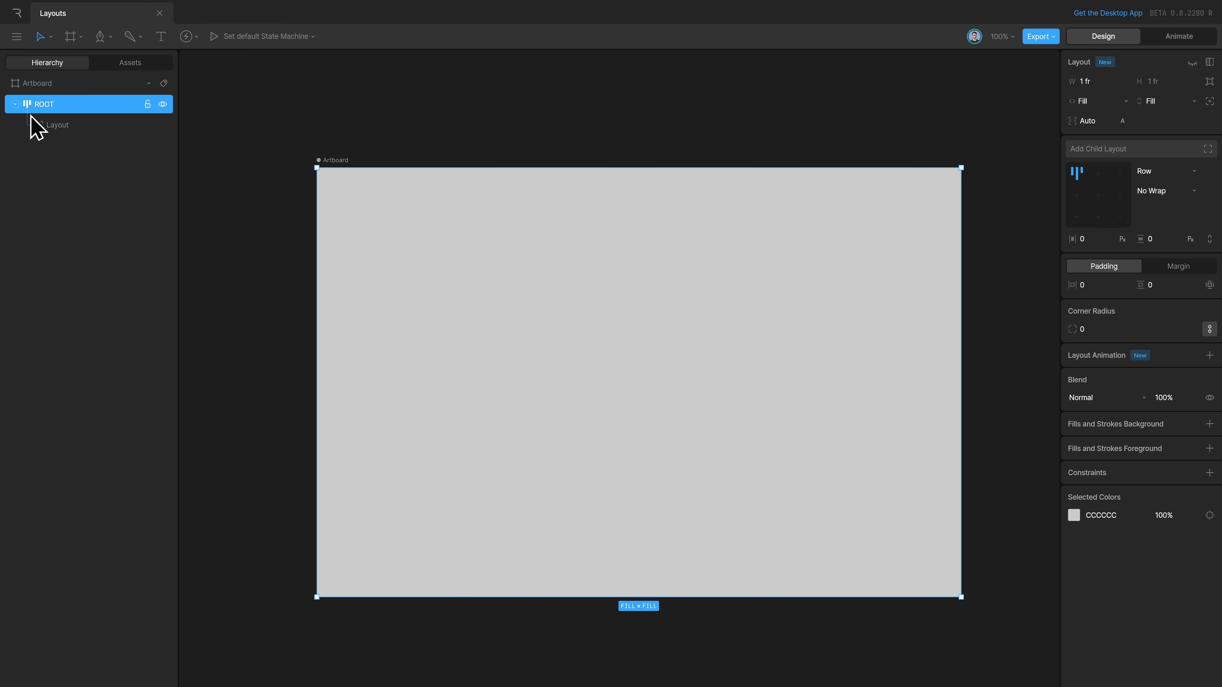
pyautogui.doubleClick(67, 126)
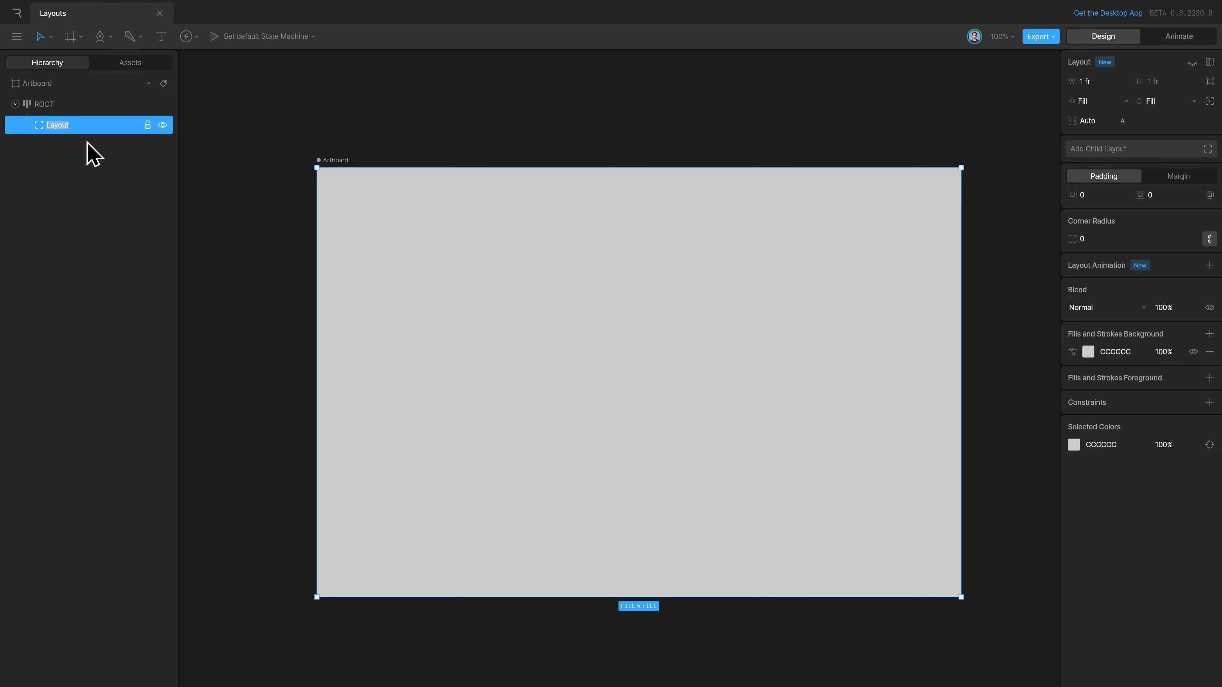
pyautogui.write('Cont')
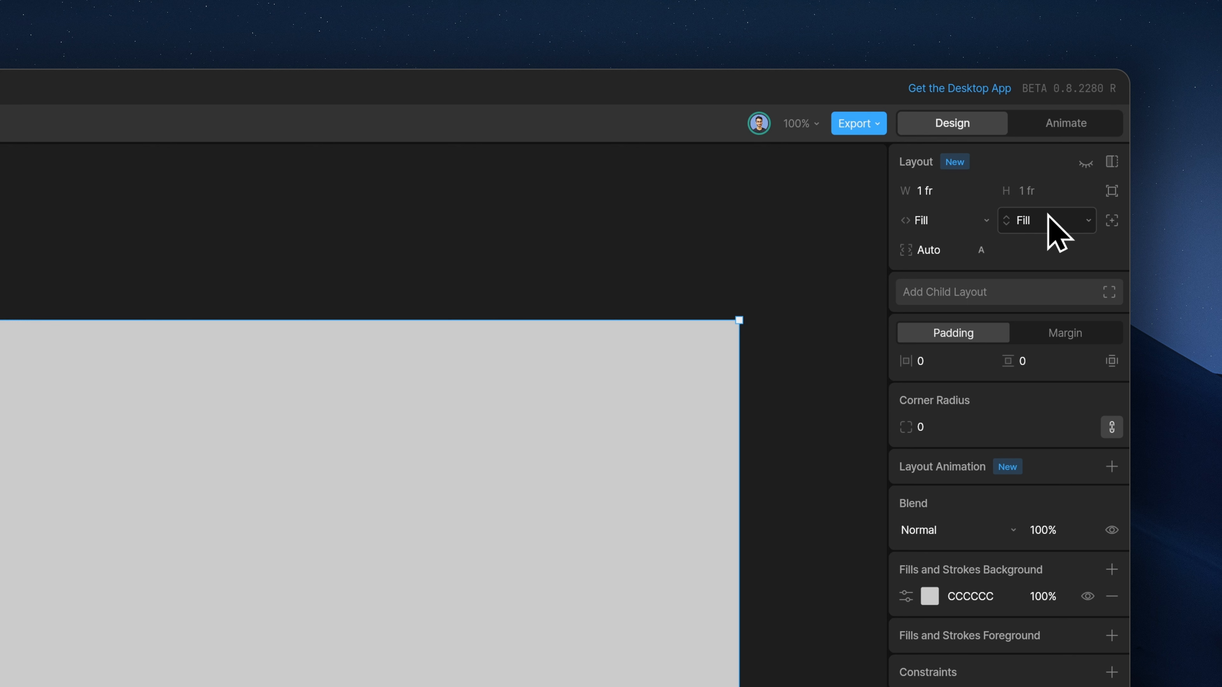
# Set Container's horizontal padding to 60 and remove its background fill.
pyautogui.click(1069, 223)
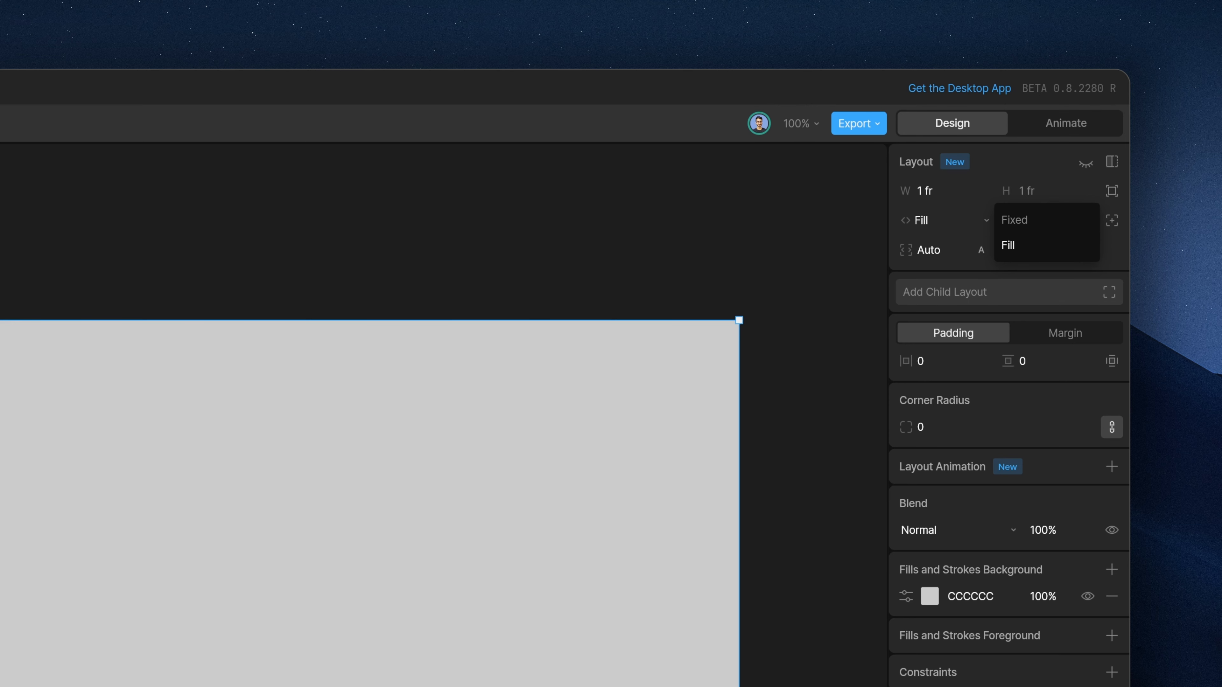
pyautogui.click(1034, 250)
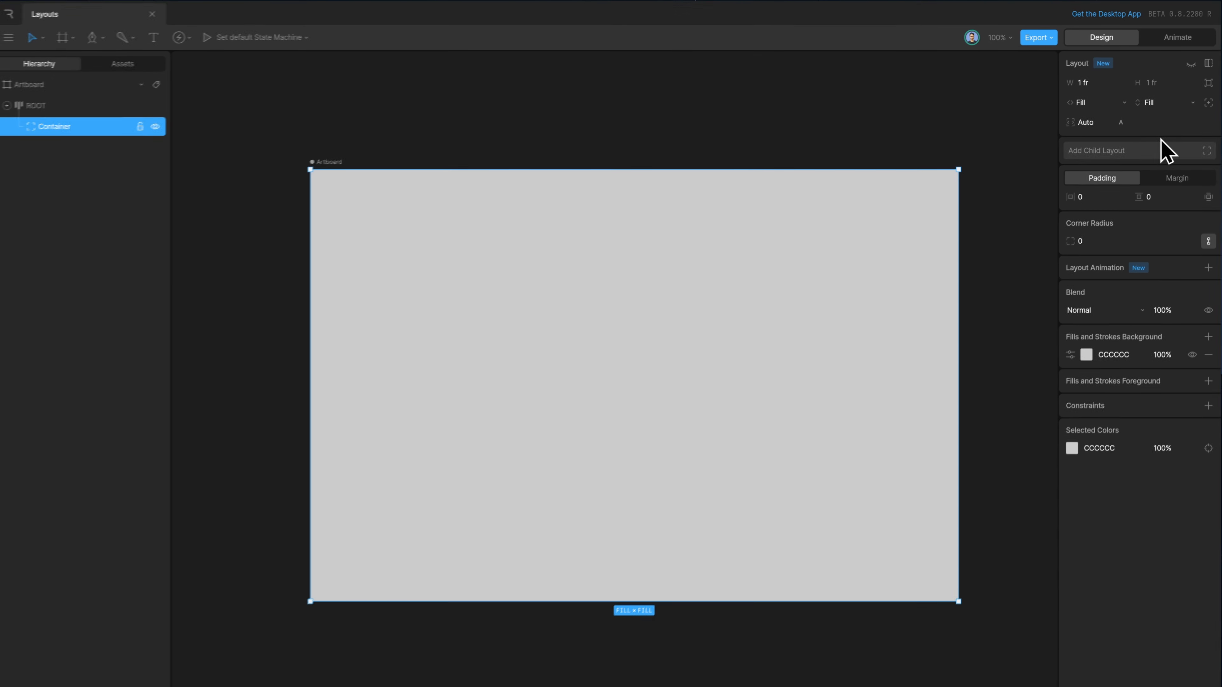
pyautogui.click(1101, 195)
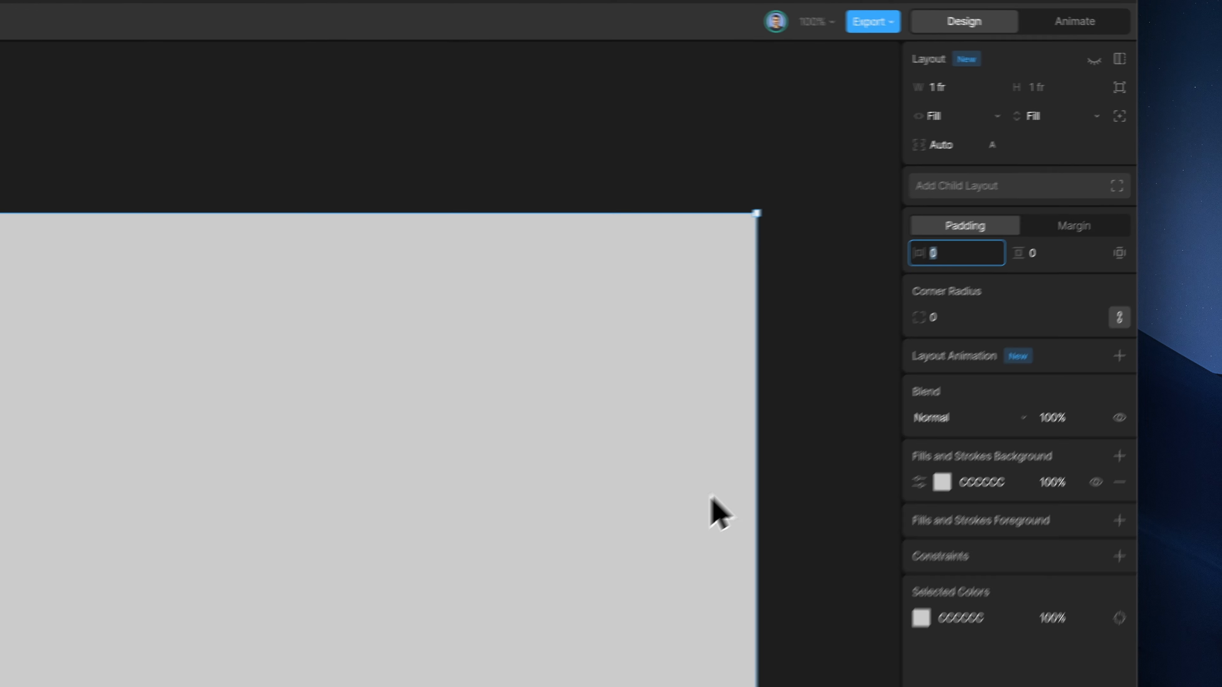
pyautogui.write('60')
pyautogui.press('Return')
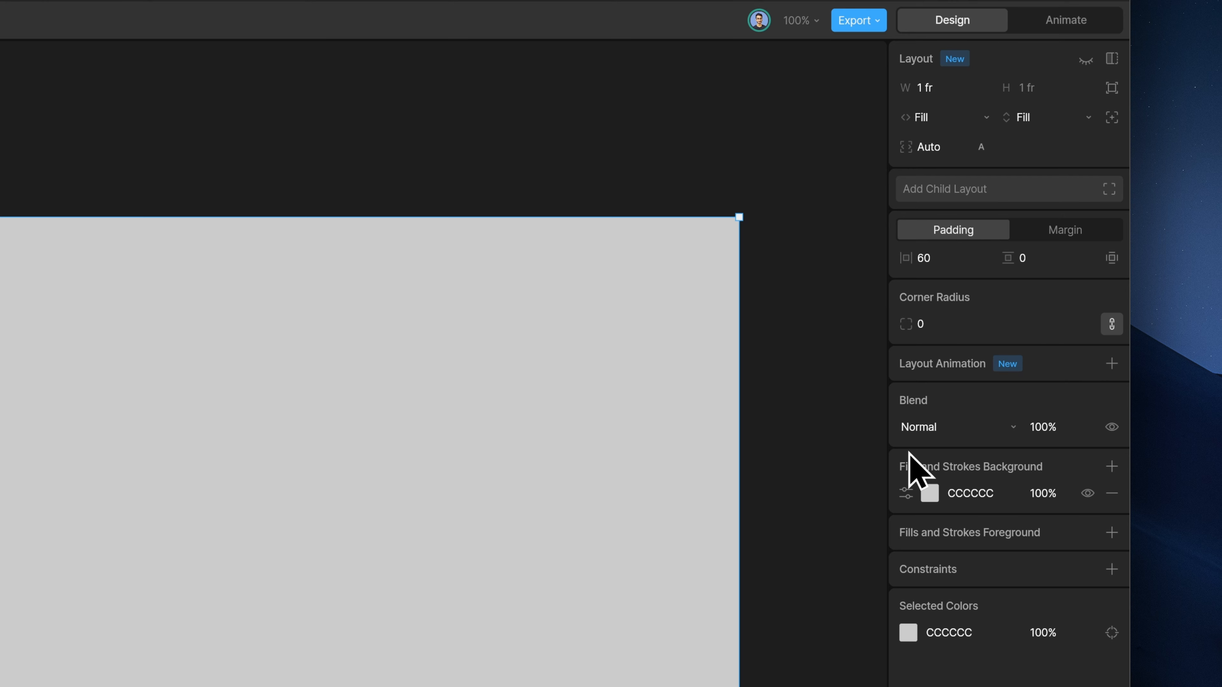
pyautogui.click(1112, 493)
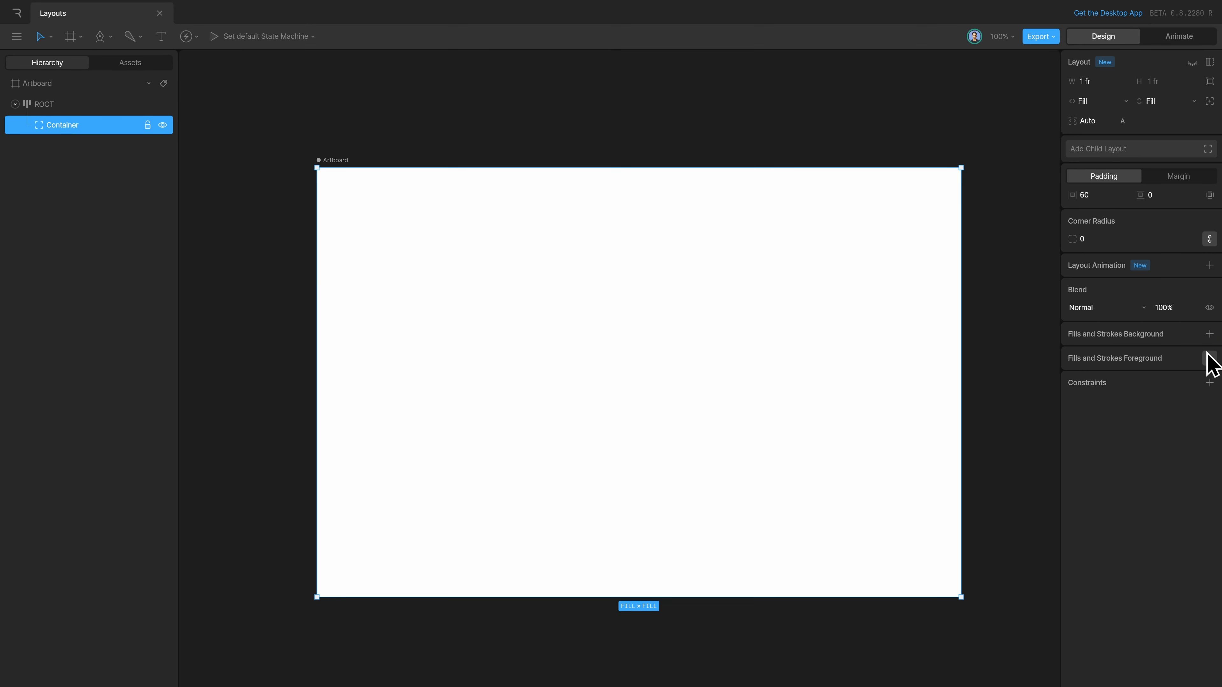
# Add a child layout inside Container and set Container's height sizing to Hug.
pyautogui.click(1105, 153)
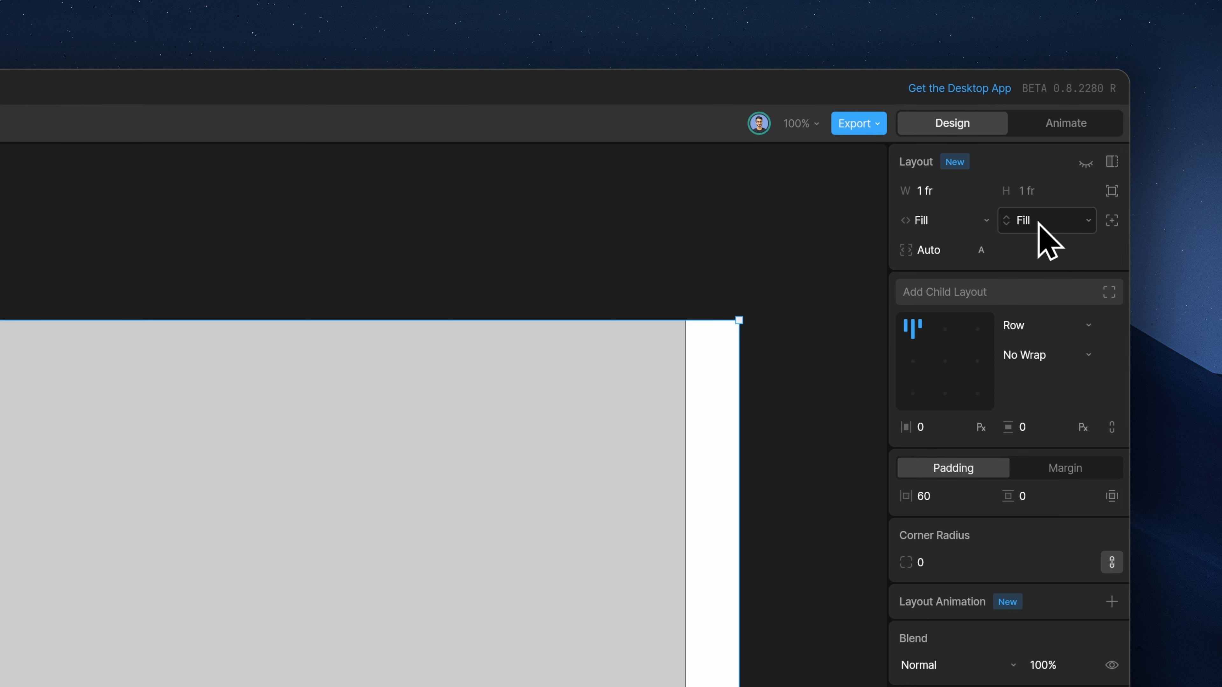
pyautogui.click(1147, 117)
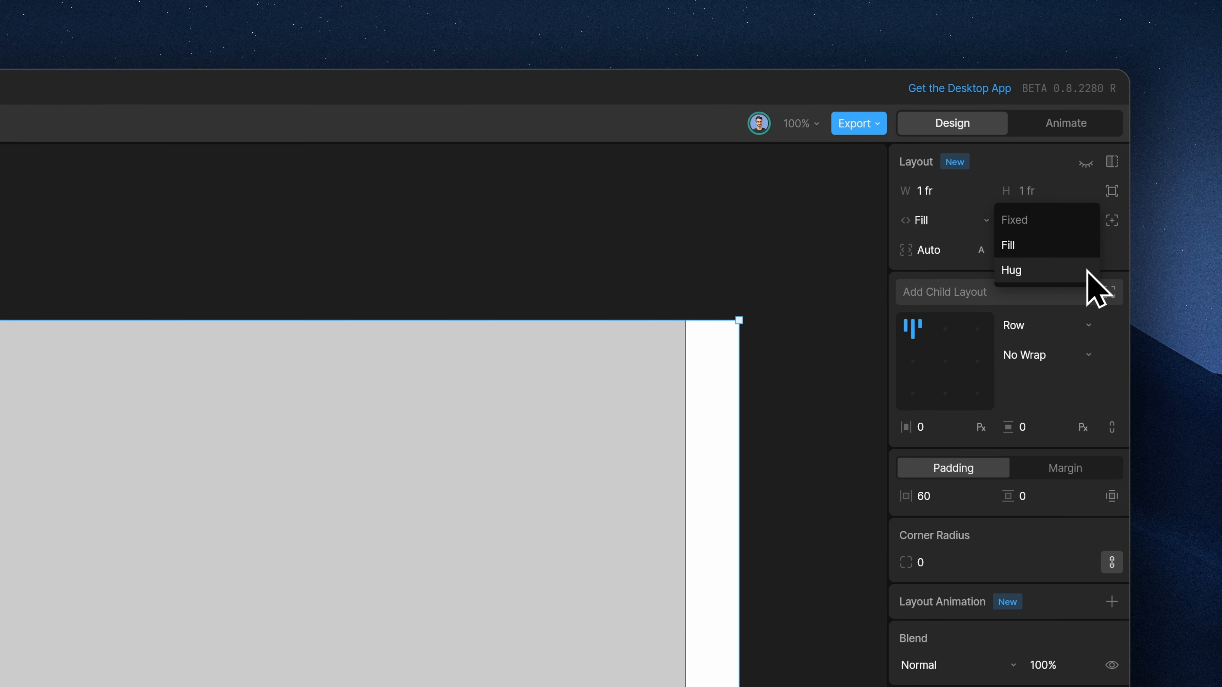
pyautogui.click(1061, 272)
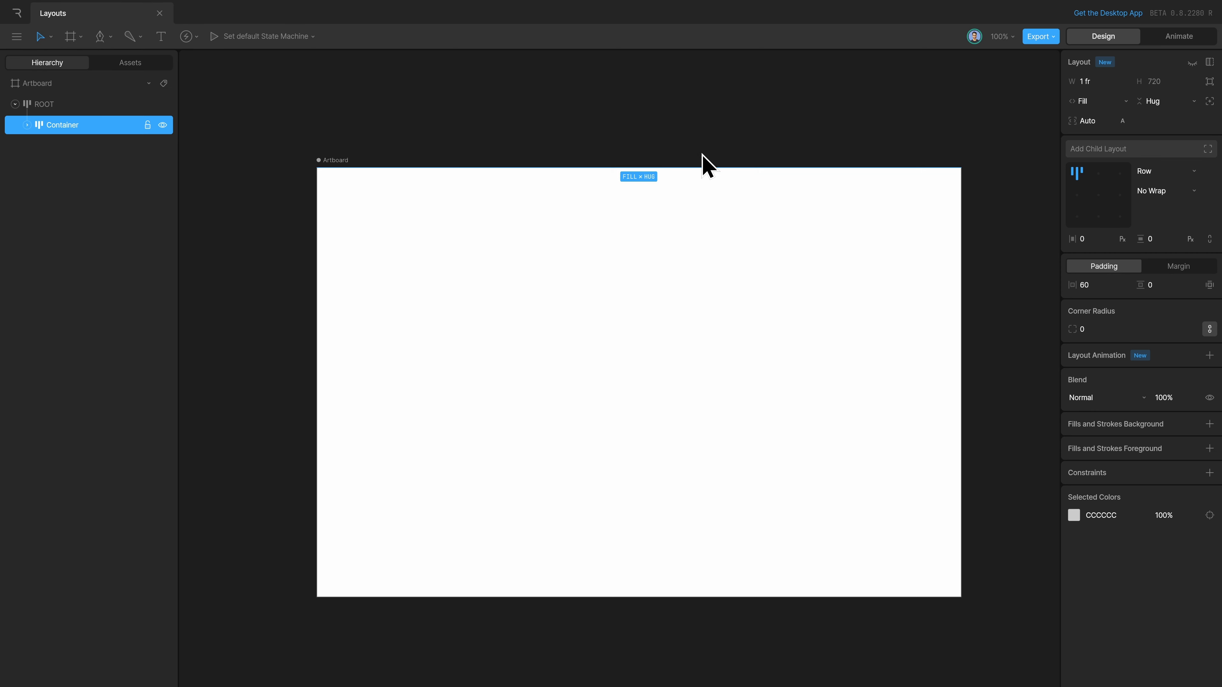
# Change the width and height sizing of the layout nested in Container to Fixed.
pyautogui.click(27, 125)
pyautogui.click(90, 149)
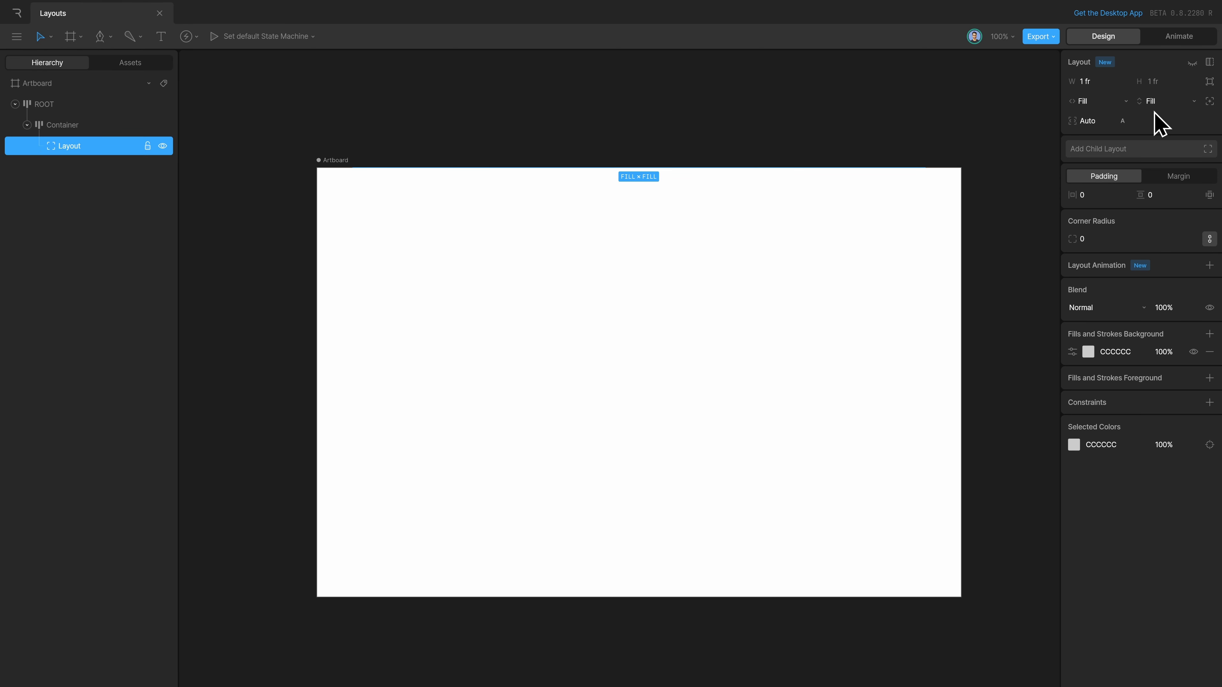
pyautogui.click(1101, 102)
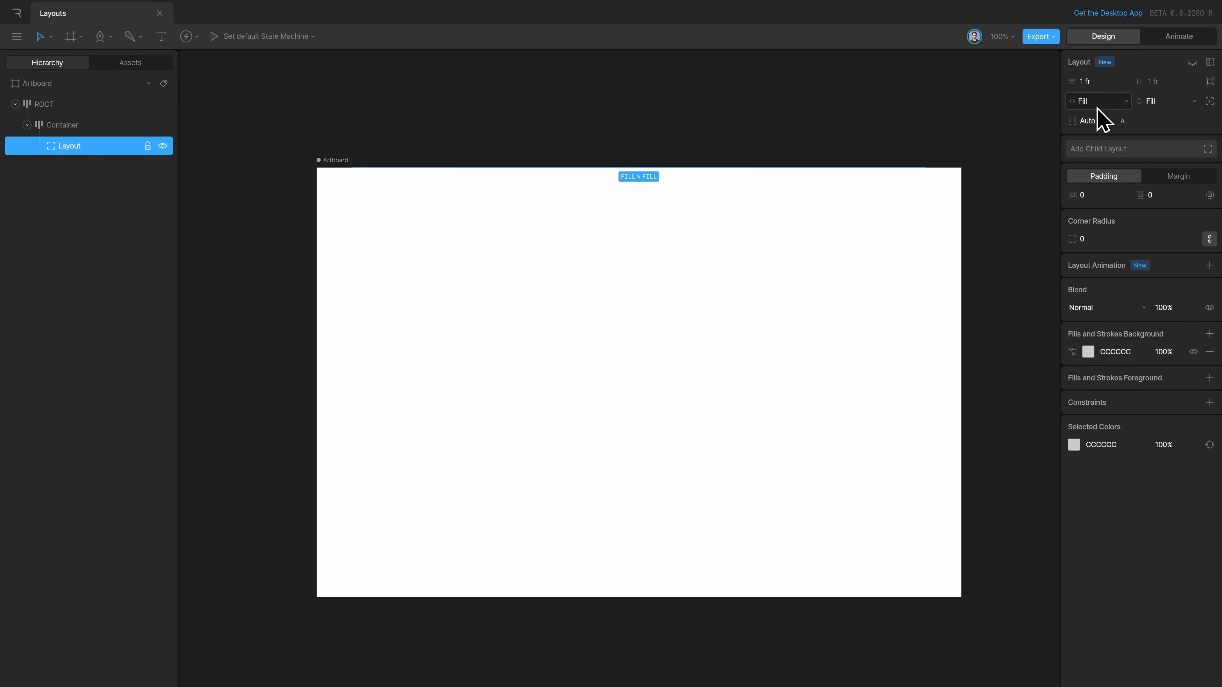
pyautogui.click(1102, 117)
pyautogui.click(1091, 102)
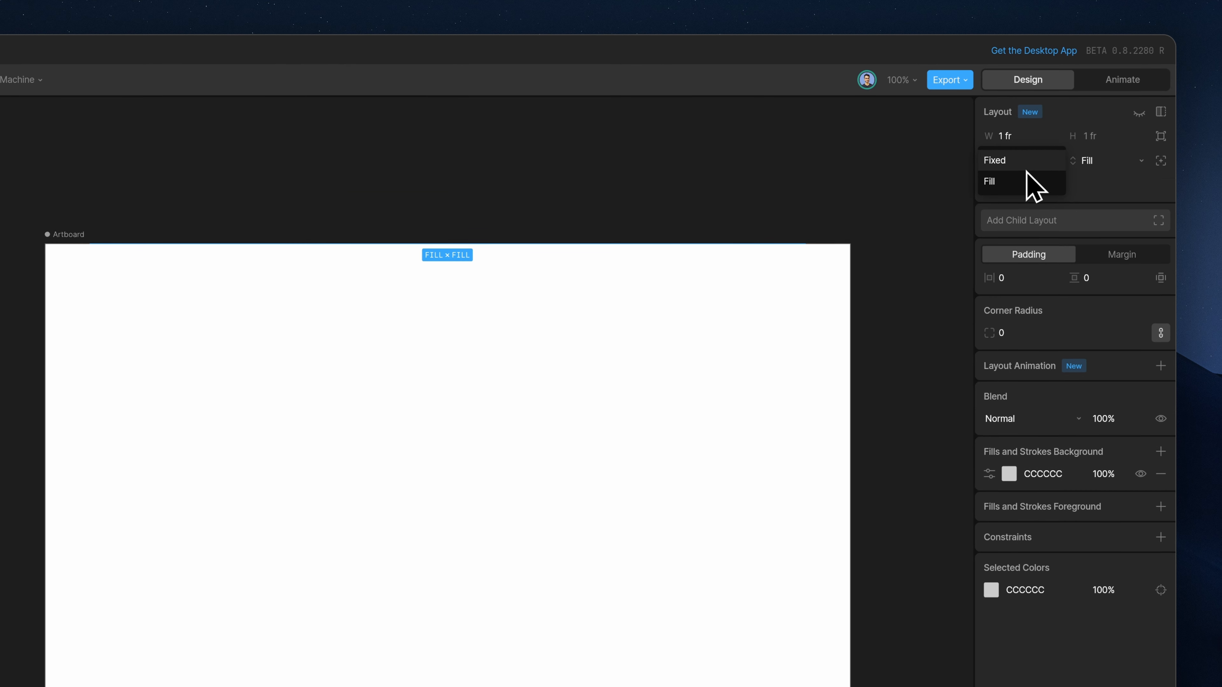
pyautogui.click(1092, 110)
pyautogui.click(1168, 110)
pyautogui.click(1118, 164)
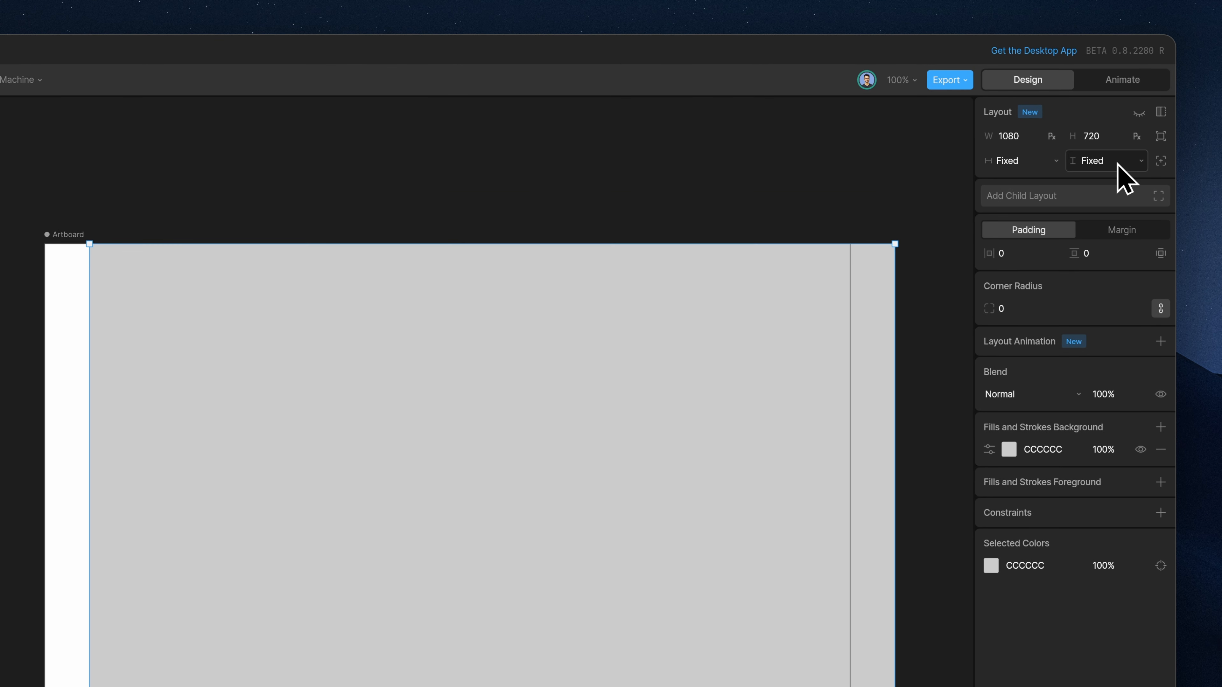
# Set the nested layout's size to 400 × 400 px and its corner radius to 20.
pyautogui.click(1017, 138)
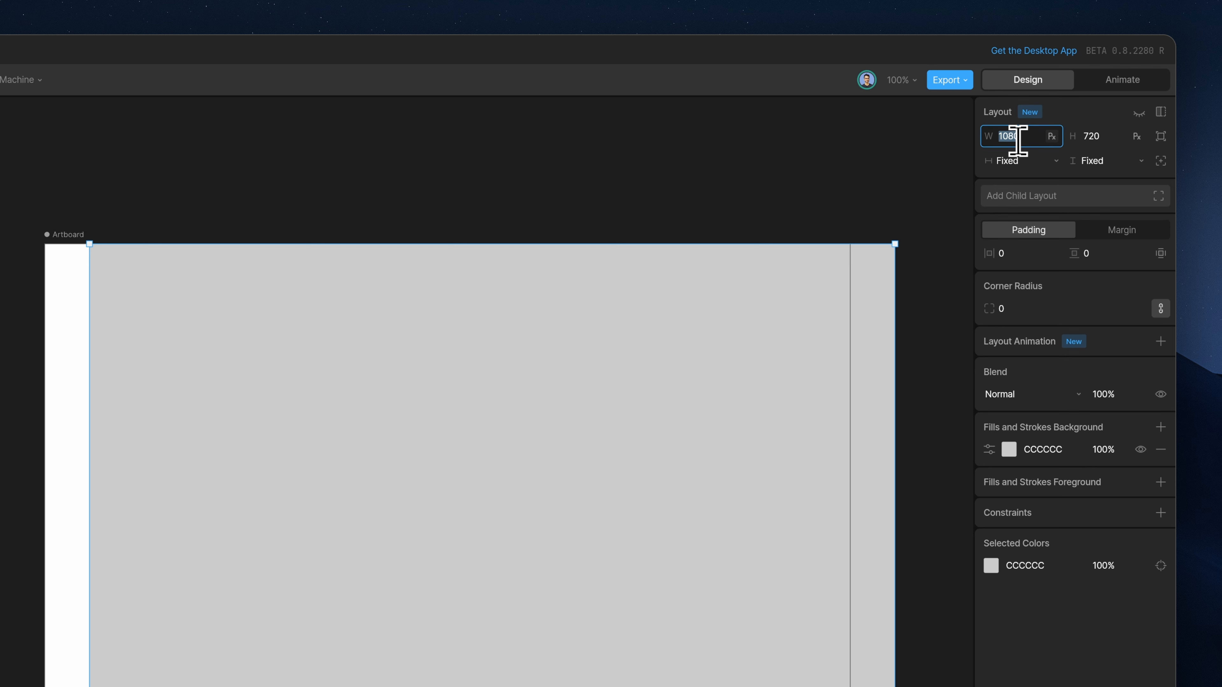
pyautogui.write('400')
pyautogui.press('Return')
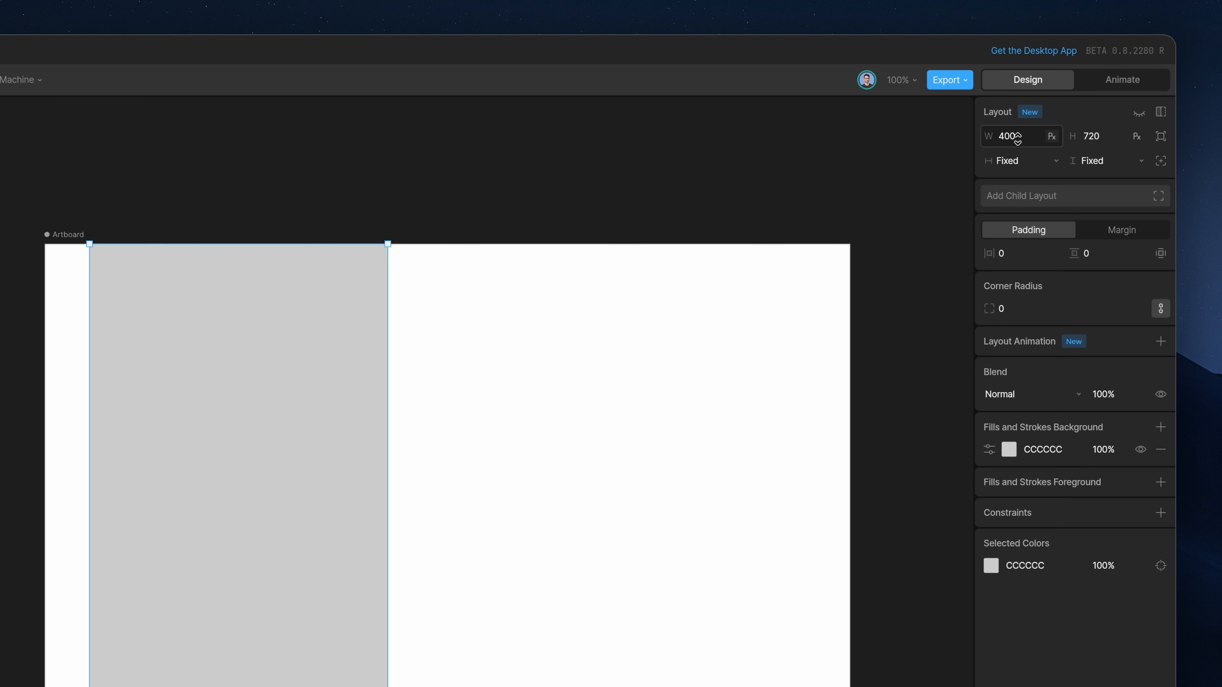
pyautogui.press('Tab')
pyautogui.write('4')
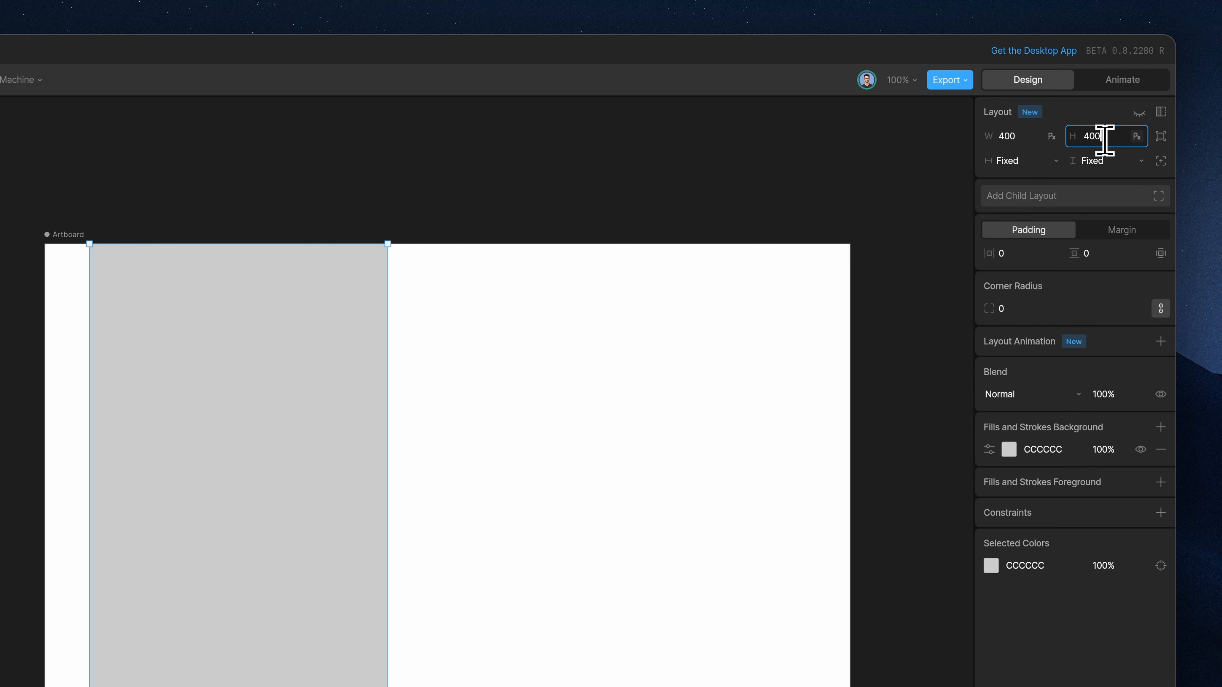
pyautogui.press('Return')
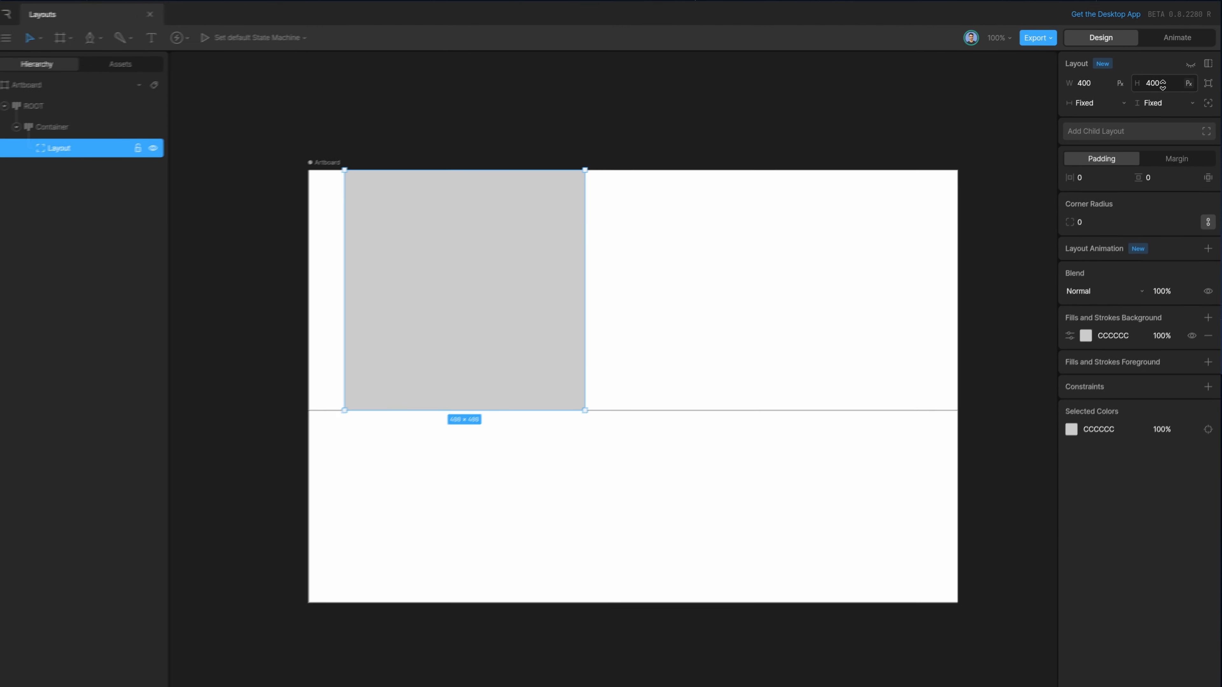
pyautogui.click(1102, 217)
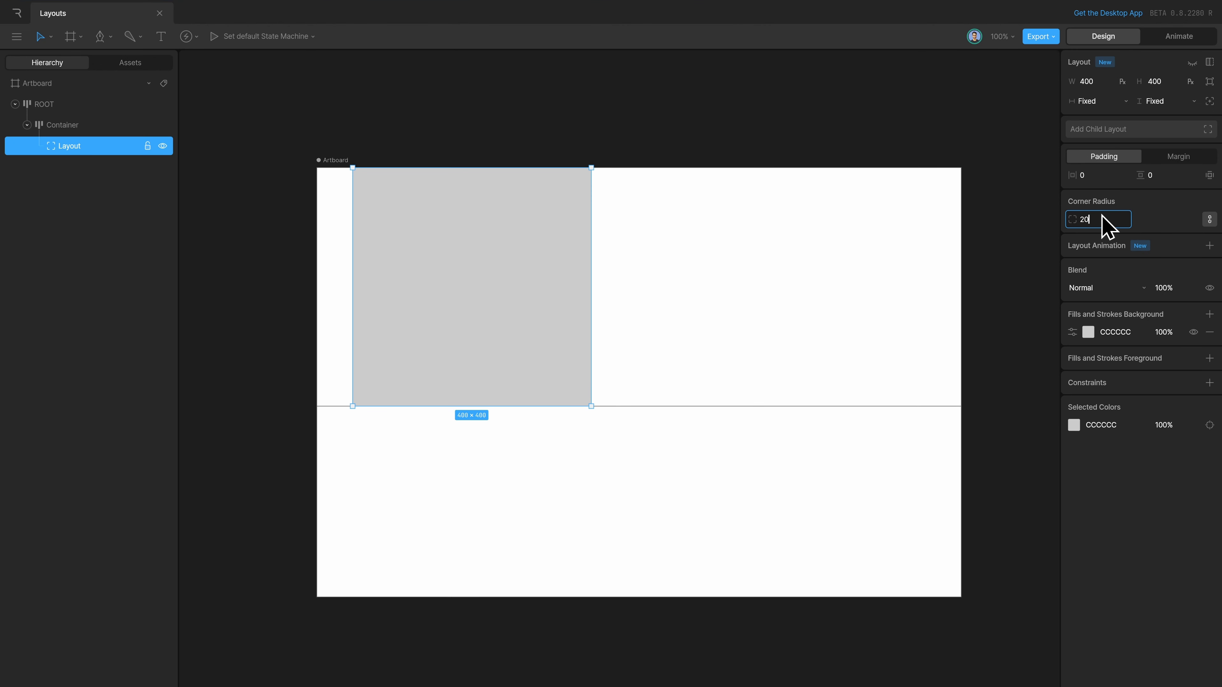
pyautogui.press('Return')
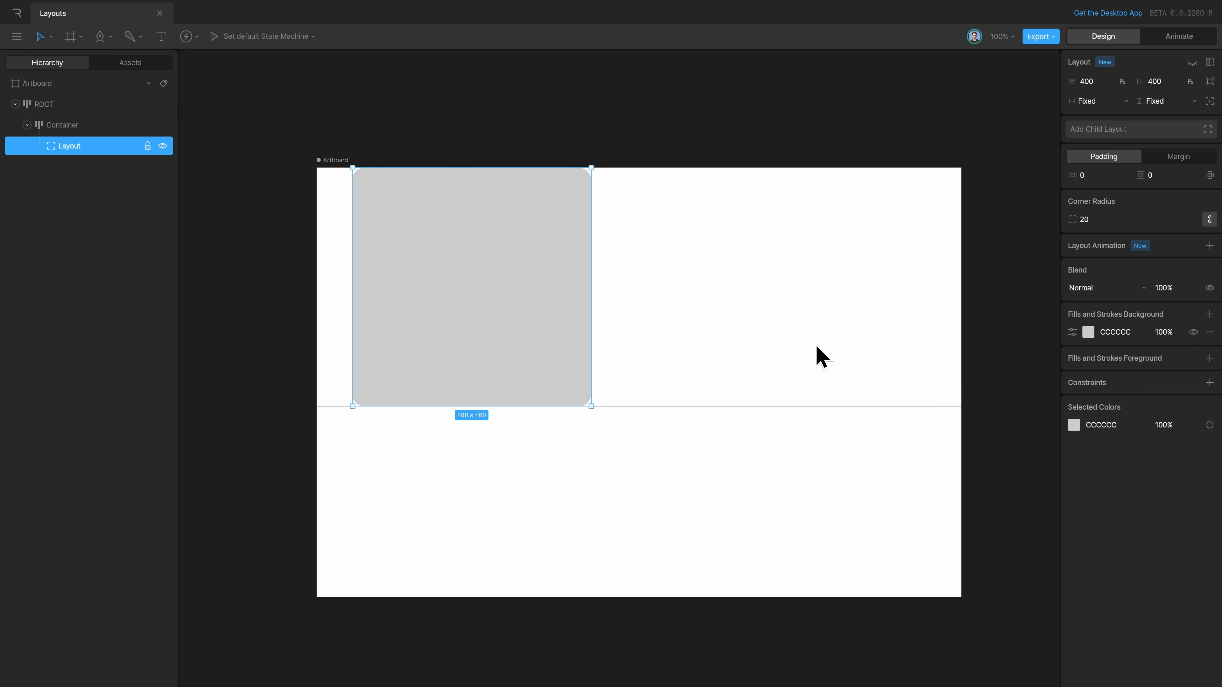
# Align Container's content to the middle left and ROOT's content to the center.
pyautogui.click(802, 337)
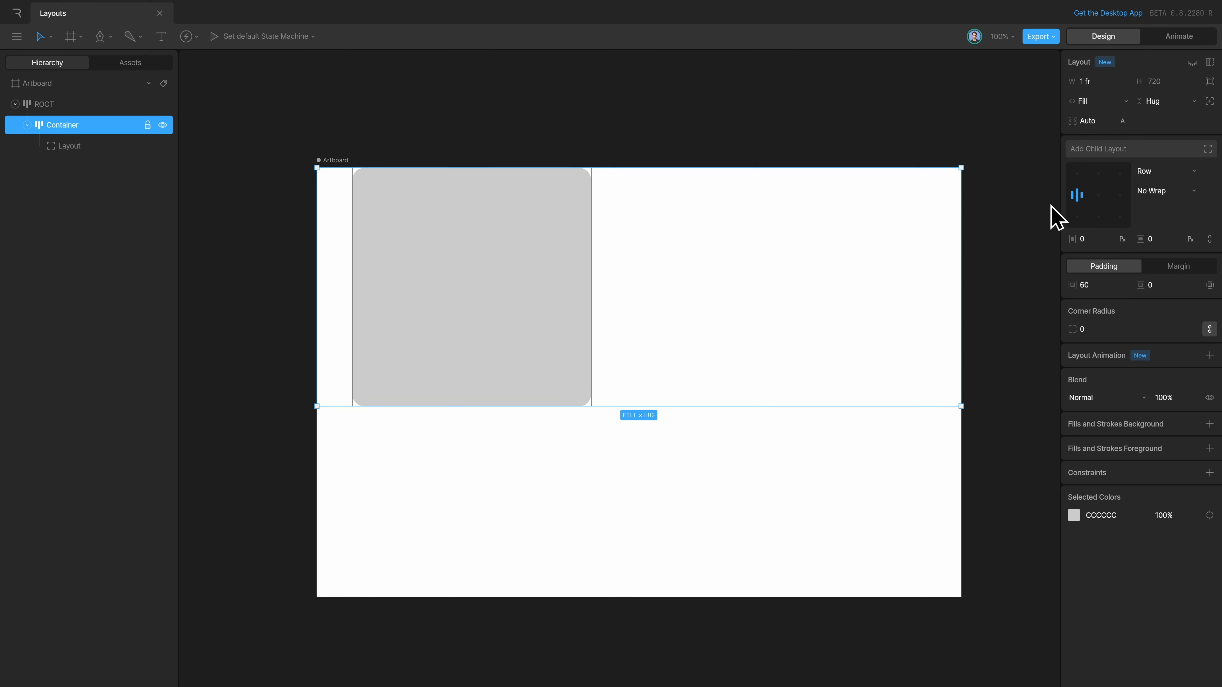
pyautogui.click(668, 390)
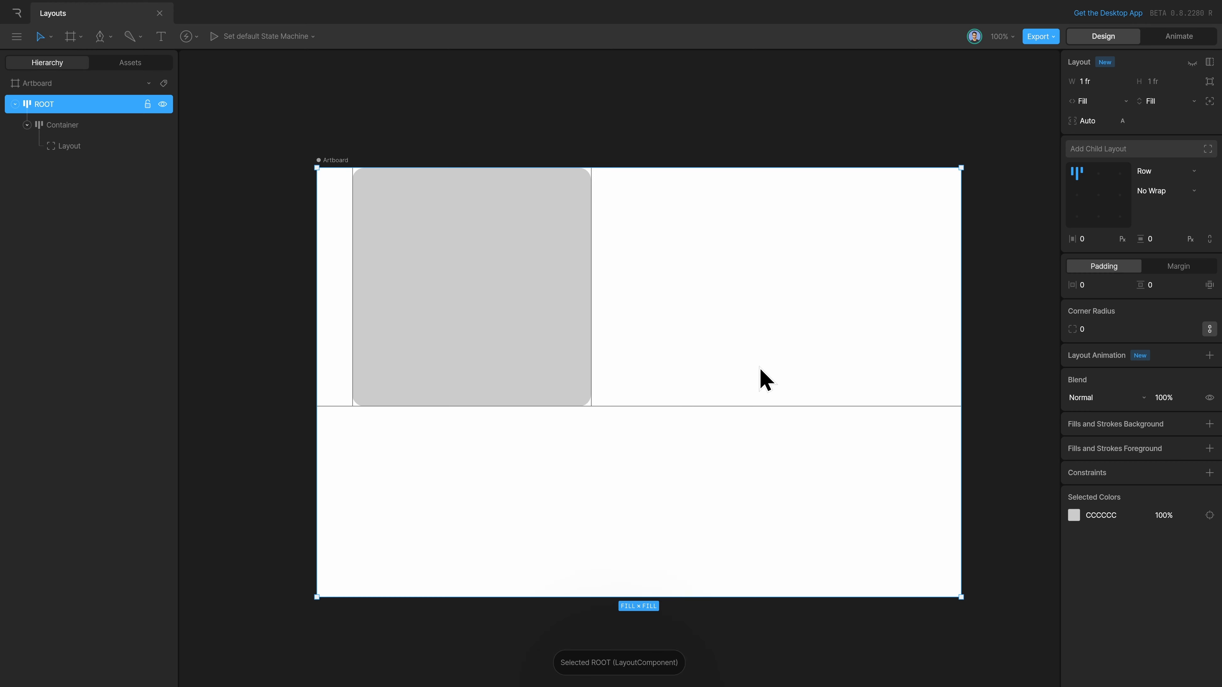
pyautogui.click(1100, 199)
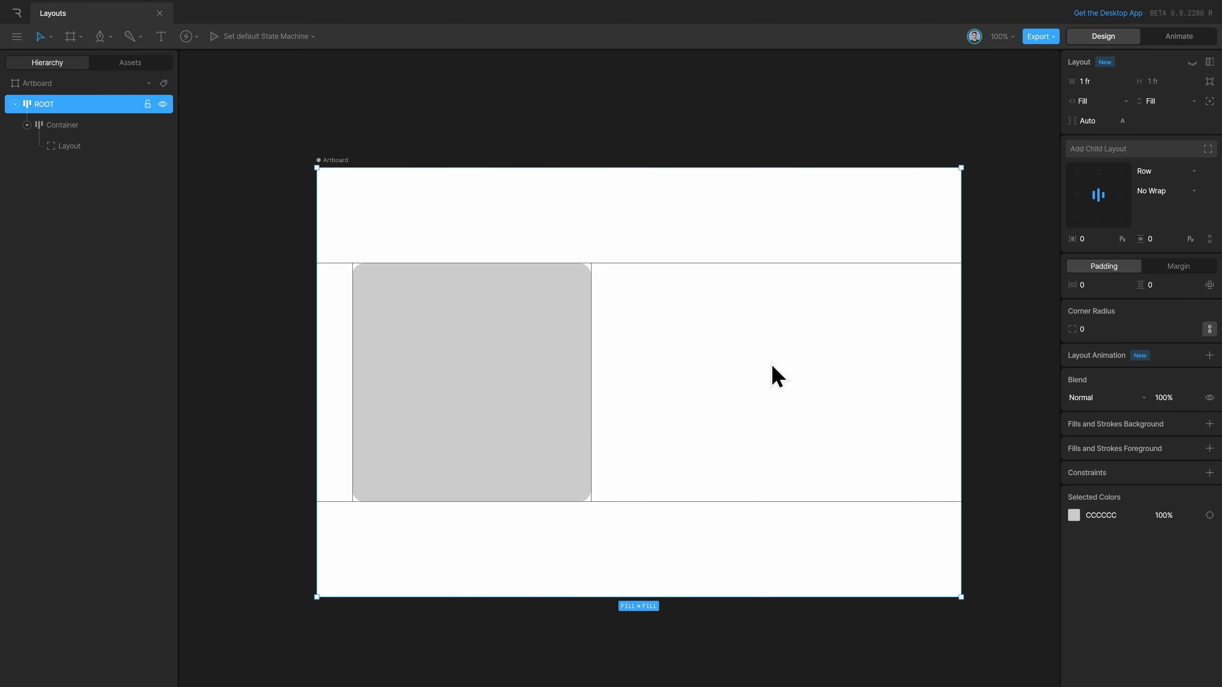
# Add a second child layout inside Container and set Container's horizontal gap to 60 px.
pyautogui.click(83, 129)
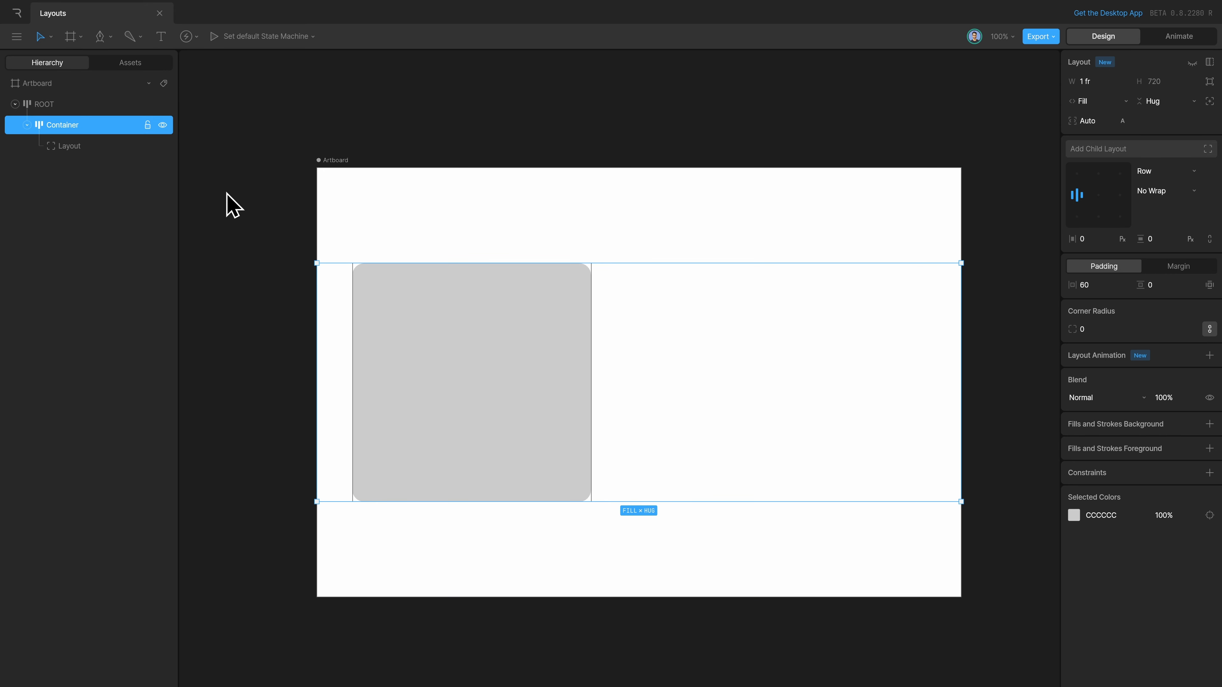
pyautogui.click(1098, 156)
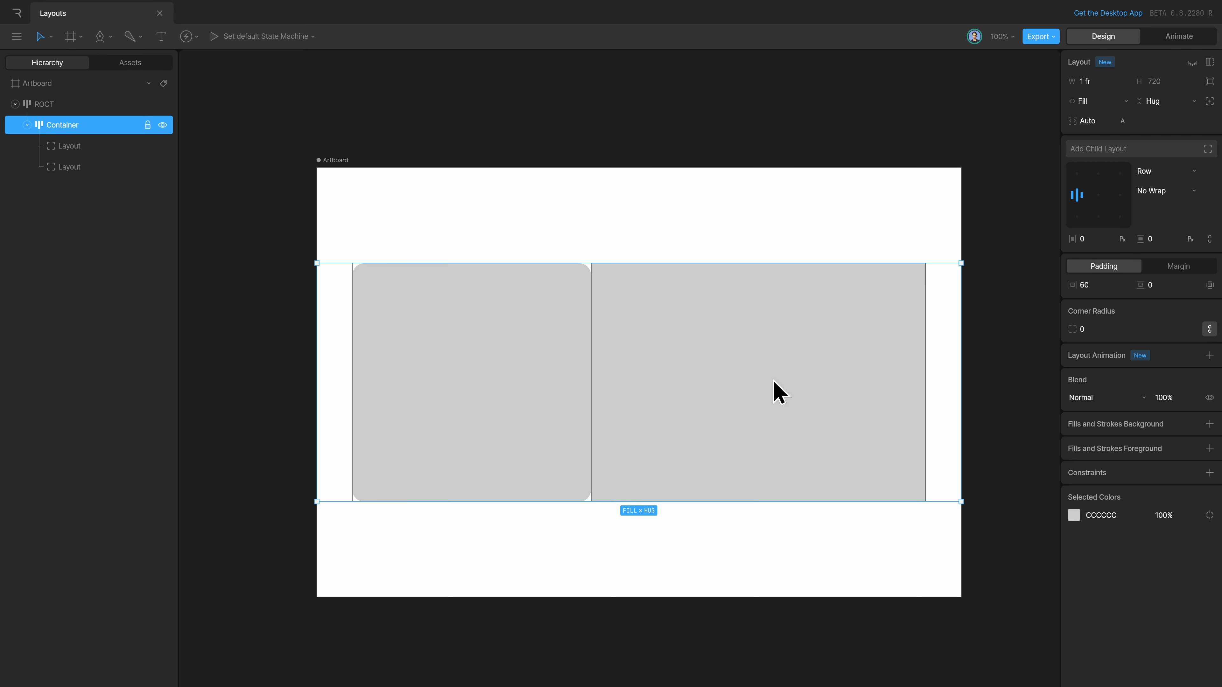
pyautogui.click(1090, 237)
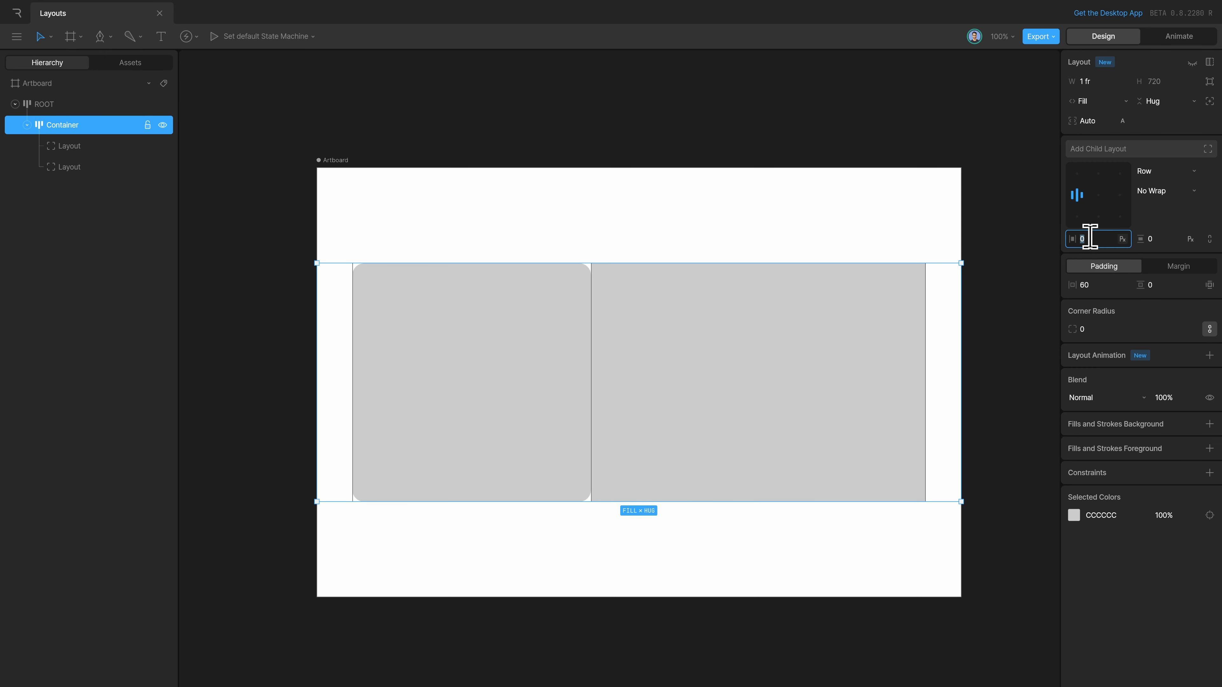
pyautogui.press('Return')
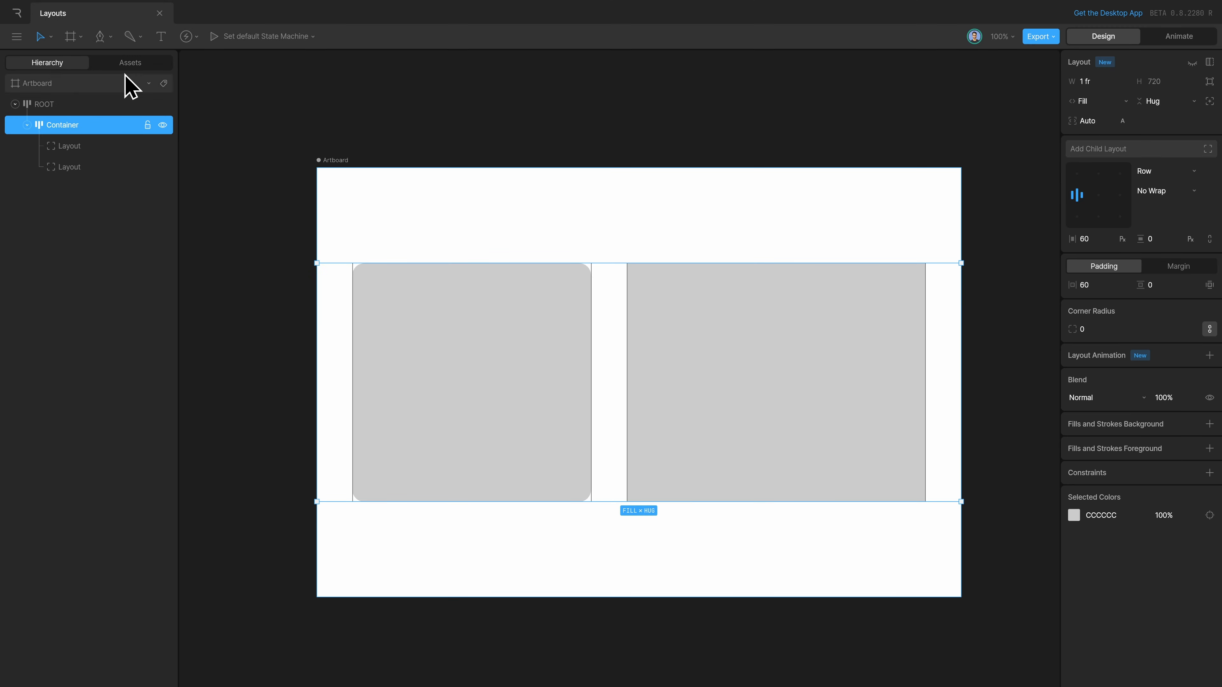
# Place the wallet-money image asset on the artboard, in the empty area above Container.
pyautogui.click(125, 64)
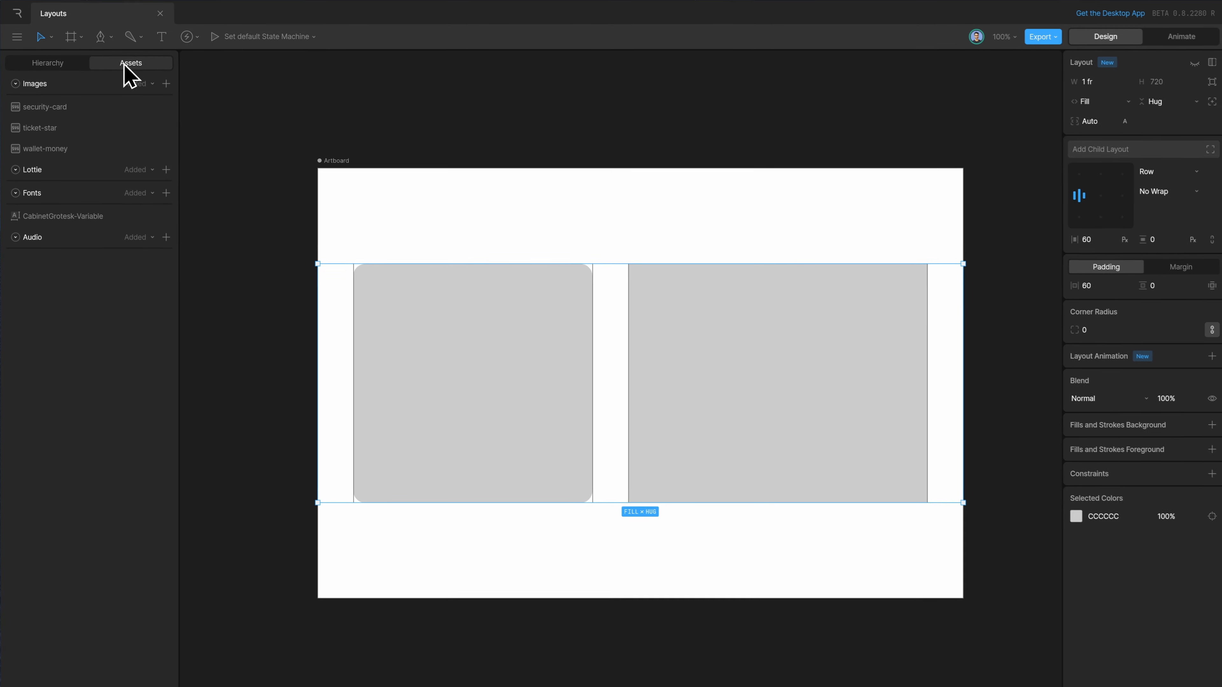
pyautogui.click(103, 109)
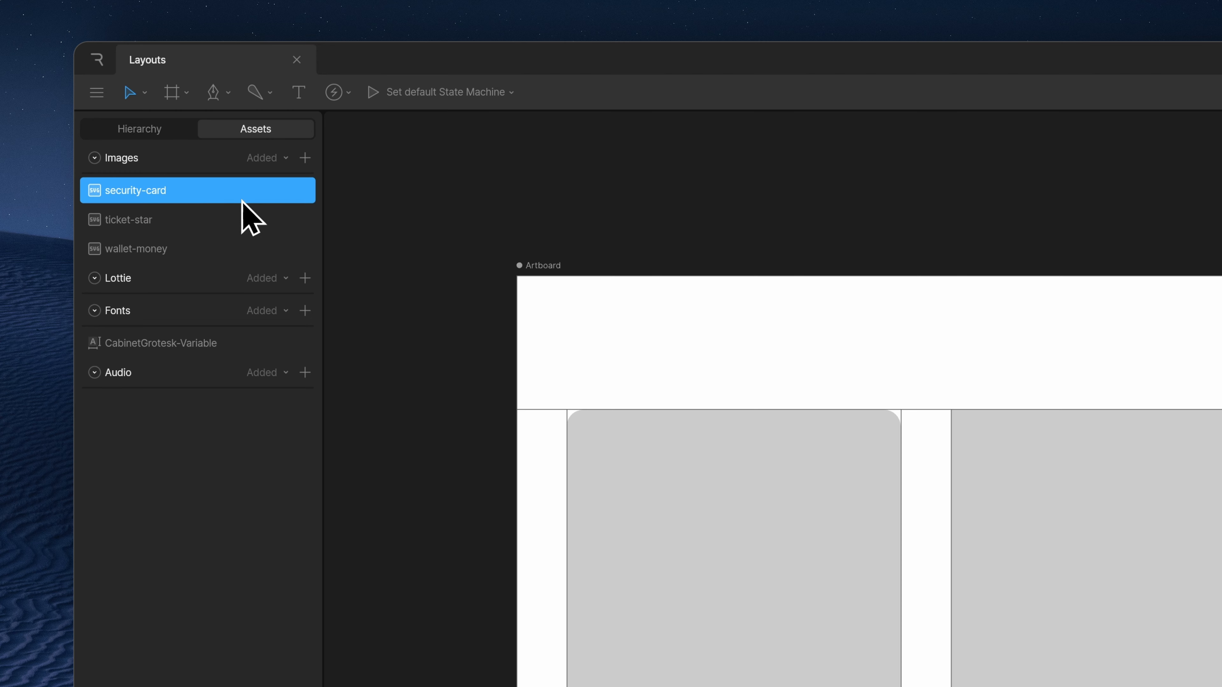
pyautogui.click(201, 221)
pyautogui.click(210, 246)
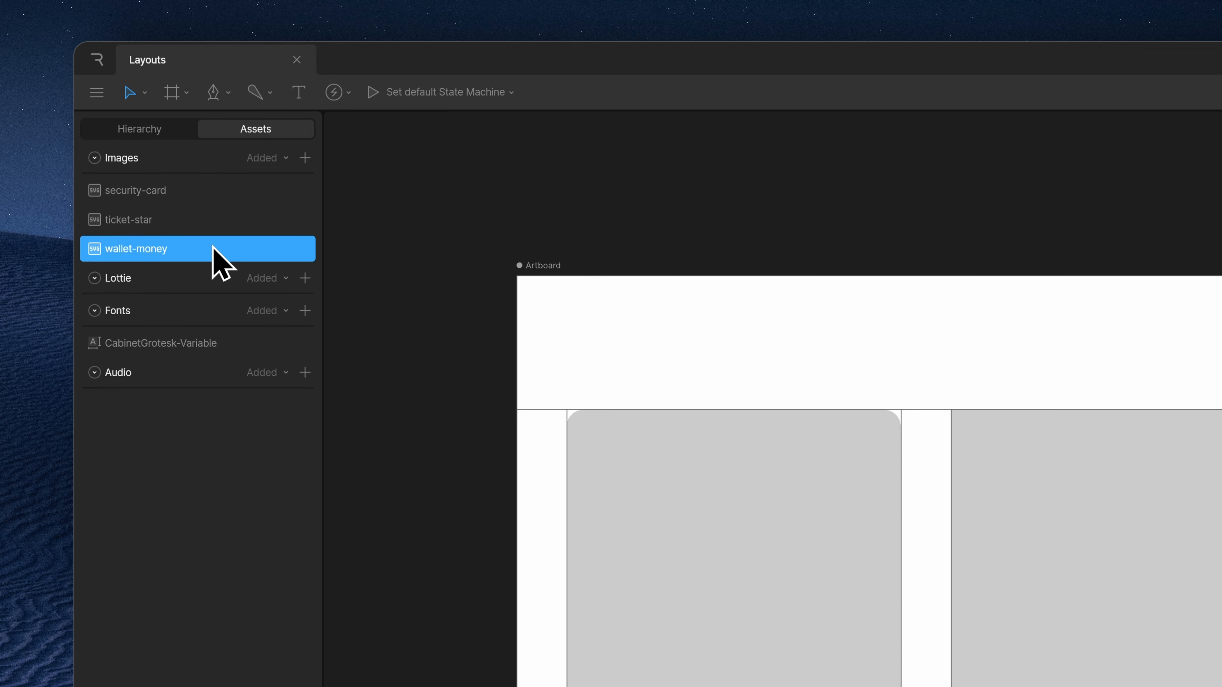
pyautogui.moveTo(213, 246); pyautogui.dragTo(889, 343)
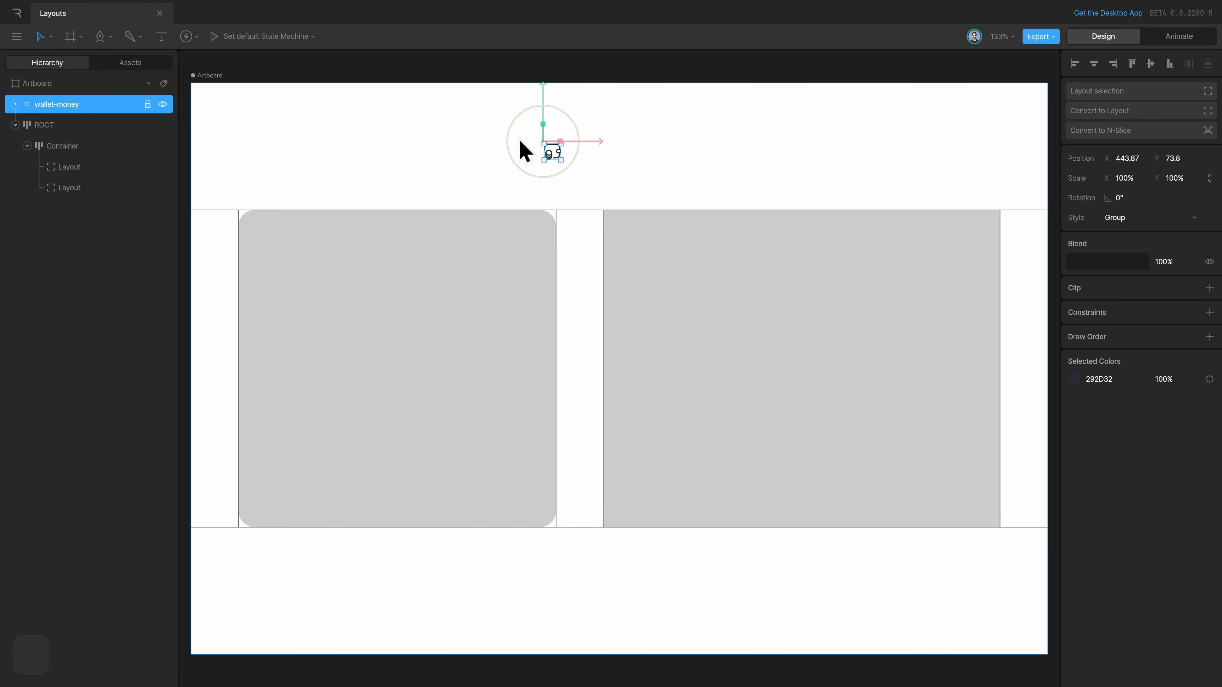
# Ungroup the wallet-money icon and regroup its shapes so the group origin sits at the icon's center.
pyautogui.scroll(4, 529, 144)
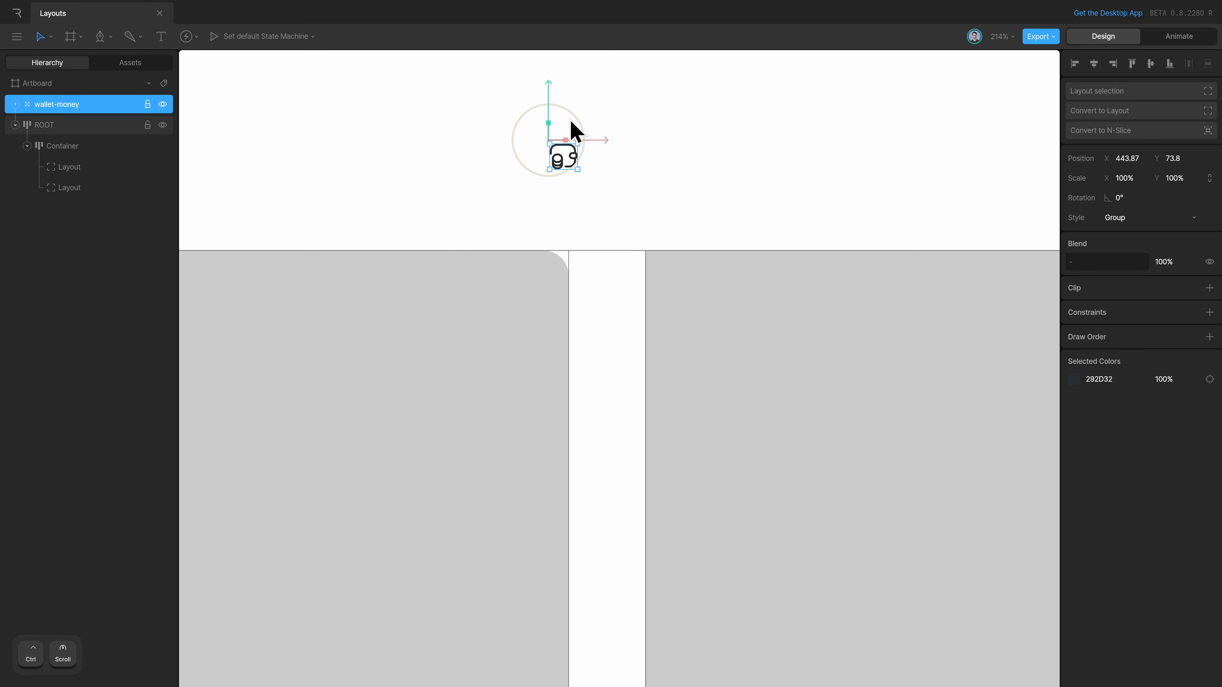
pyautogui.hotkey('ctrl', 'shift', 'g')
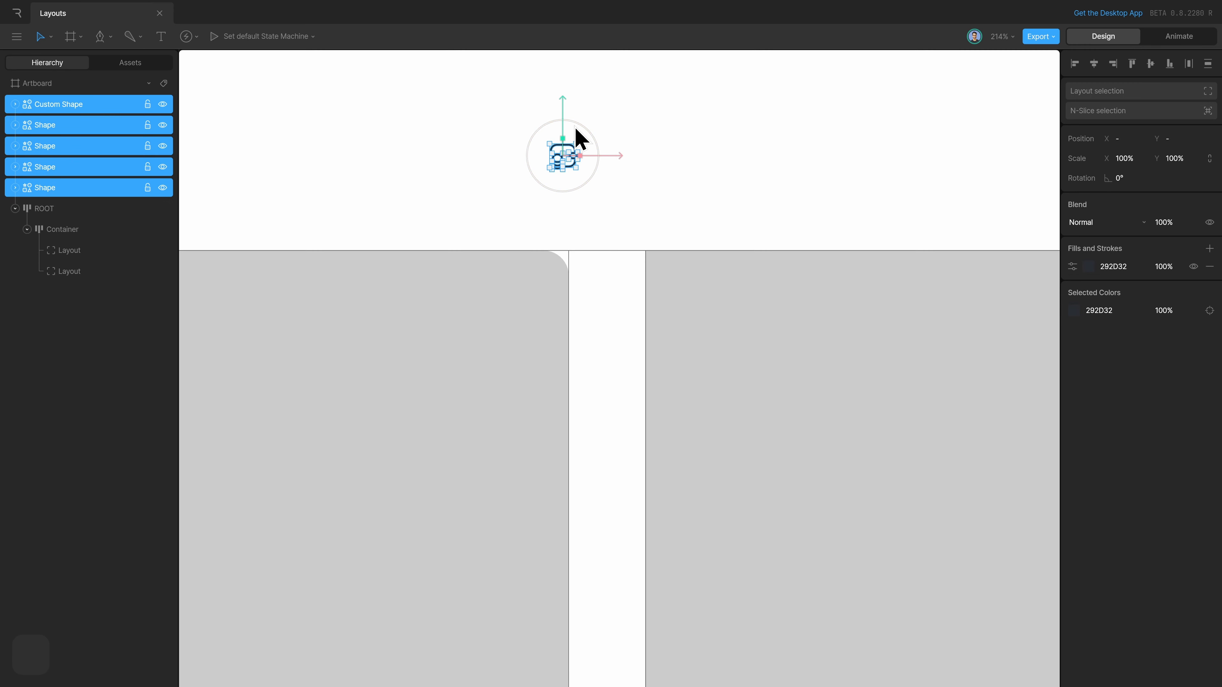
pyautogui.hotkey('ctrl', 'g')
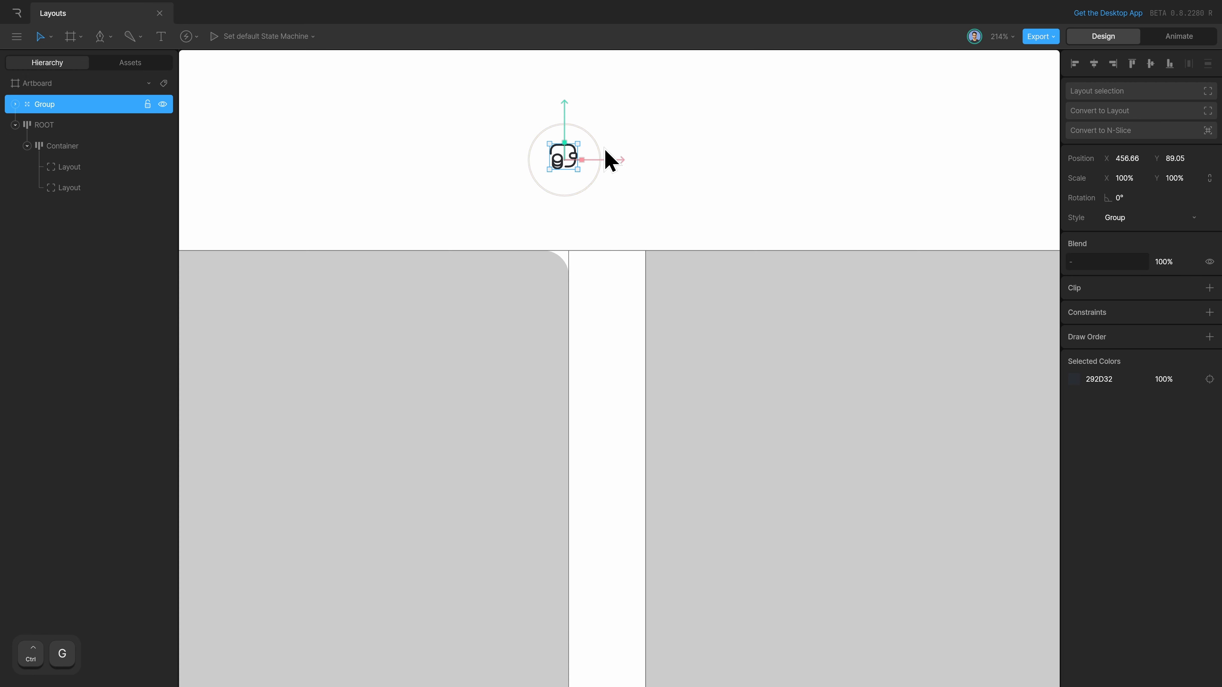
# Move the icon group to about X 562.5, Y 46.5 and scale it proportionally to 250%.
pyautogui.moveTo(611, 166); pyautogui.dragTo(744, 174)
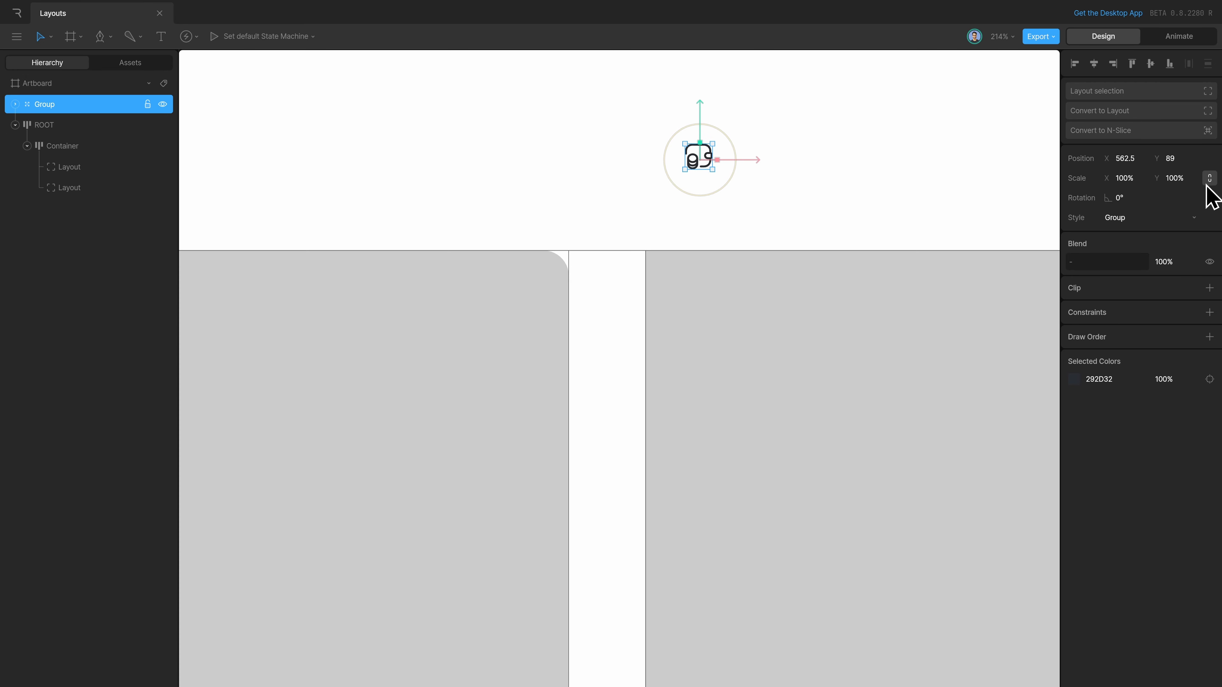
pyautogui.click(1135, 179)
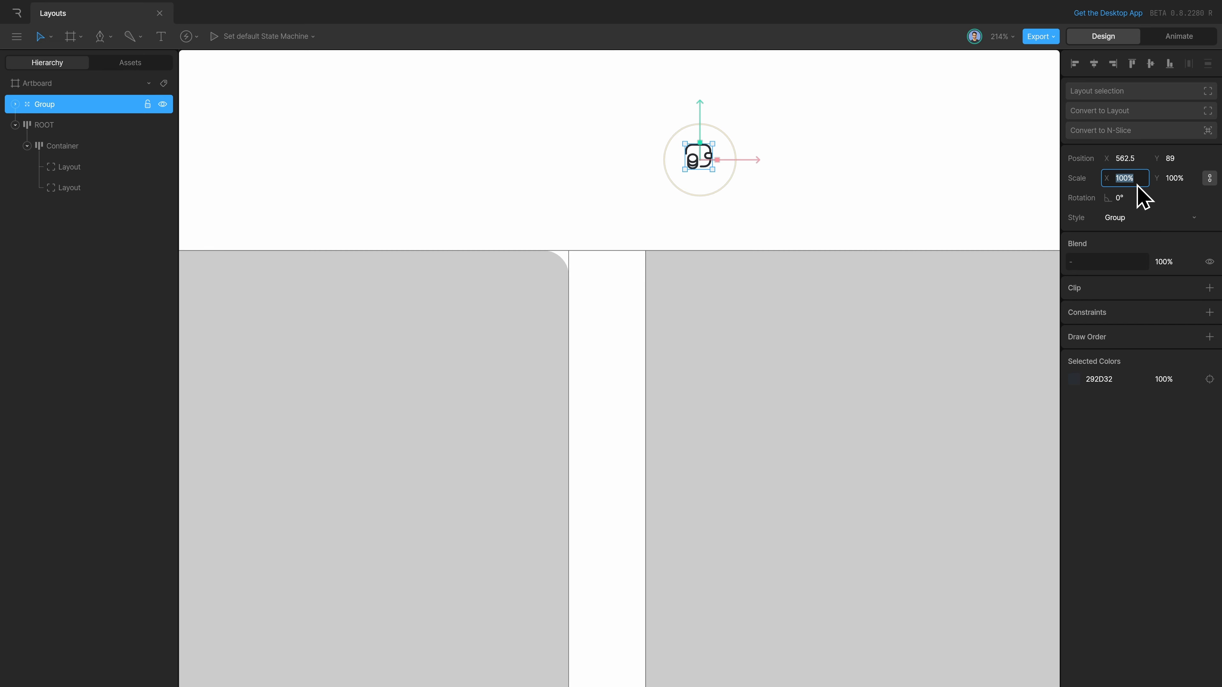
pyautogui.press('Return')
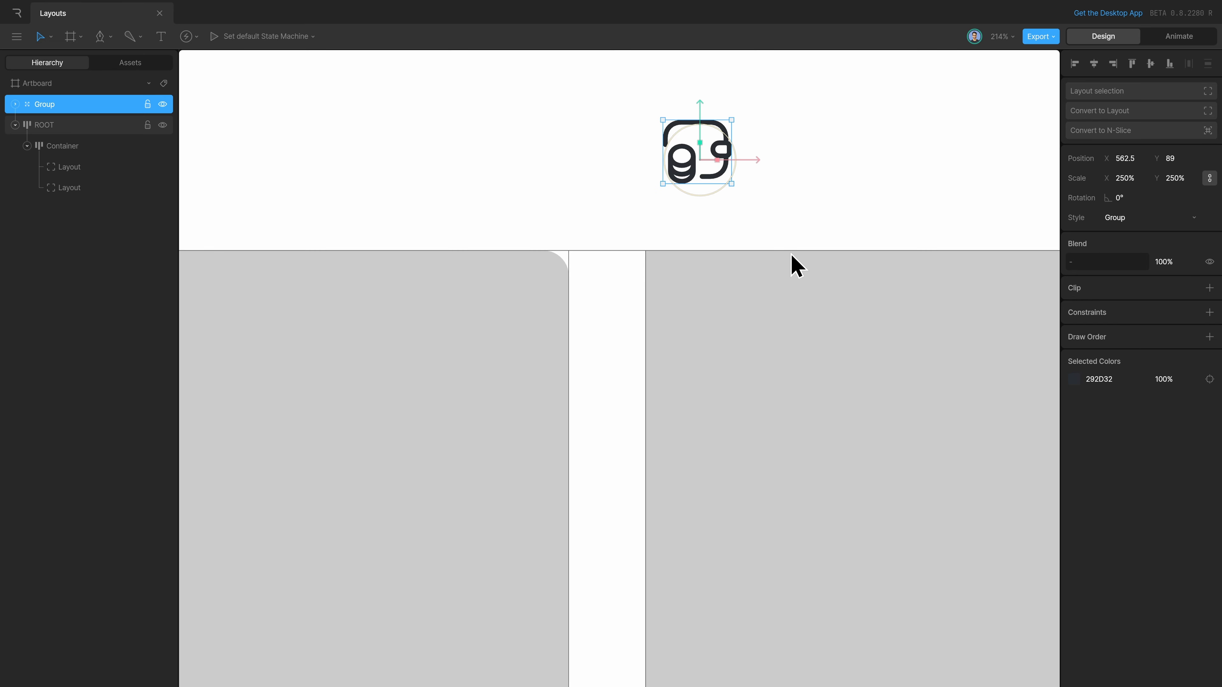
pyautogui.scroll(-3, 796, 264)
pyautogui.moveTo(721, 153); pyautogui.dragTo(725, 98)
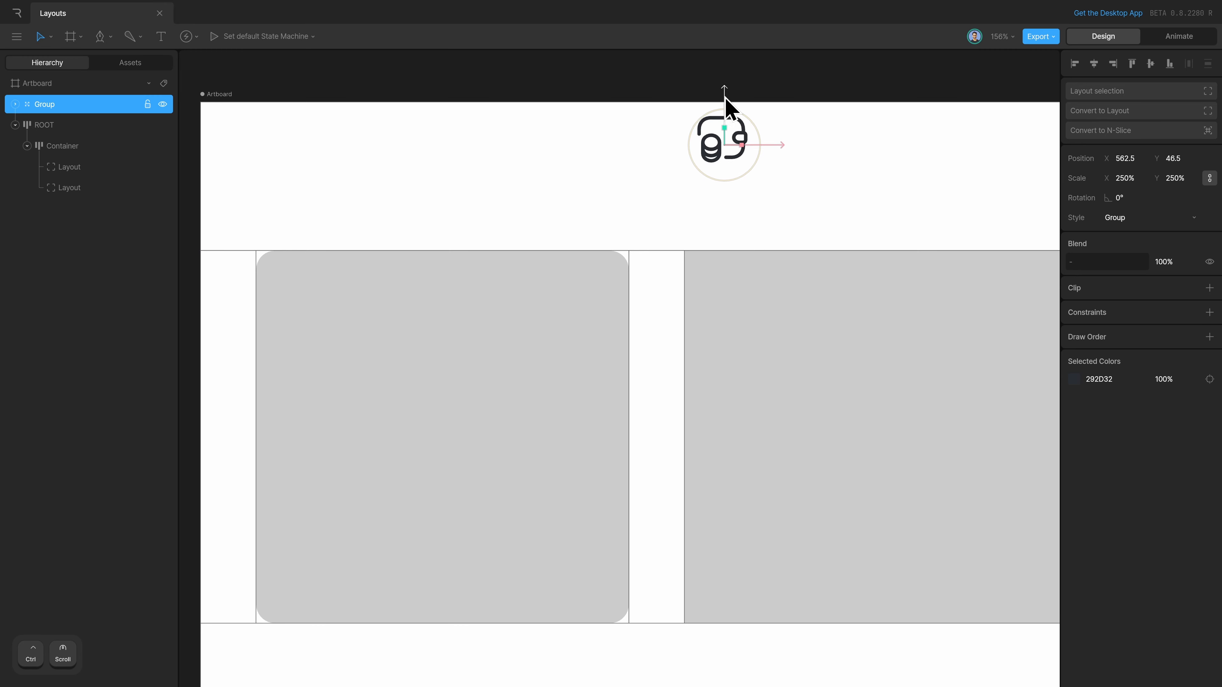
# Add the text "Feature One" just below the wallet icon.
pyautogui.click(812, 163)
pyautogui.press('t')
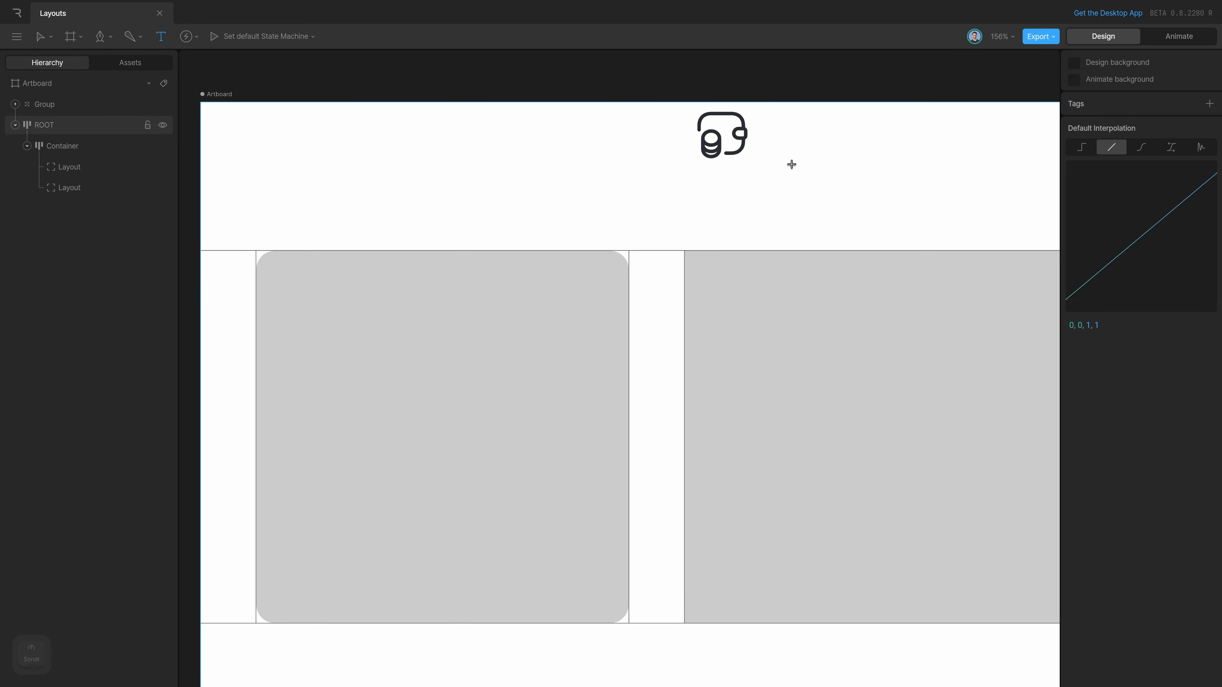
pyautogui.click(709, 177)
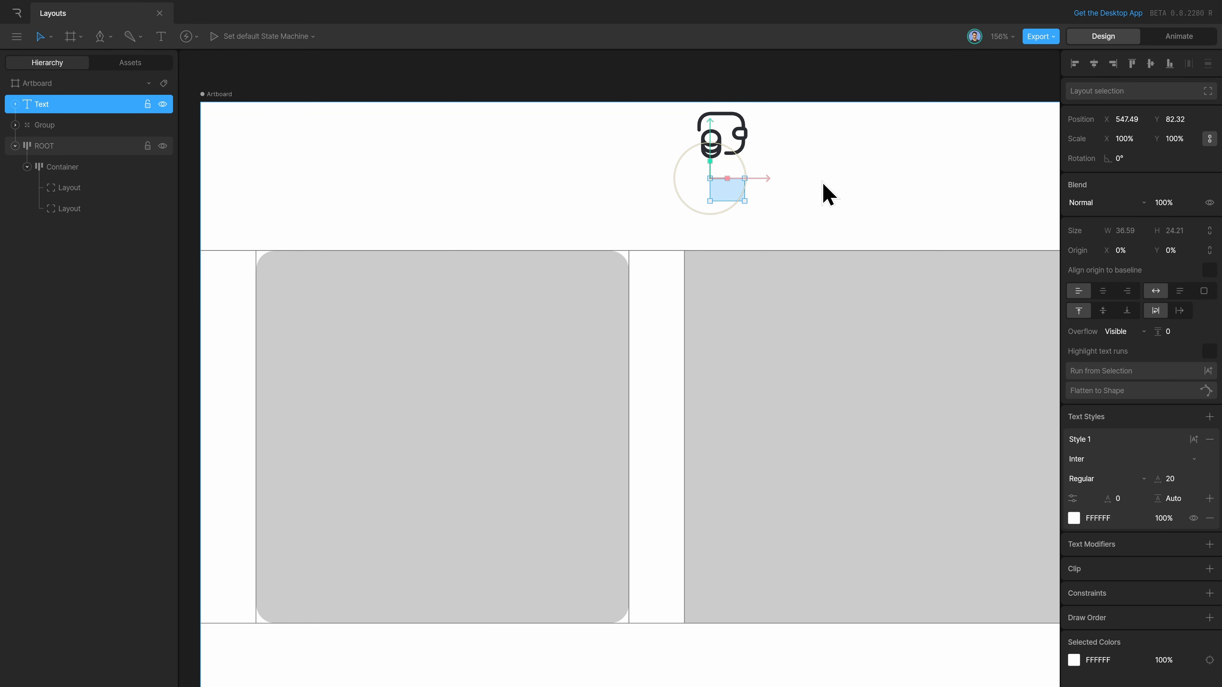
pyautogui.write('LOGO')
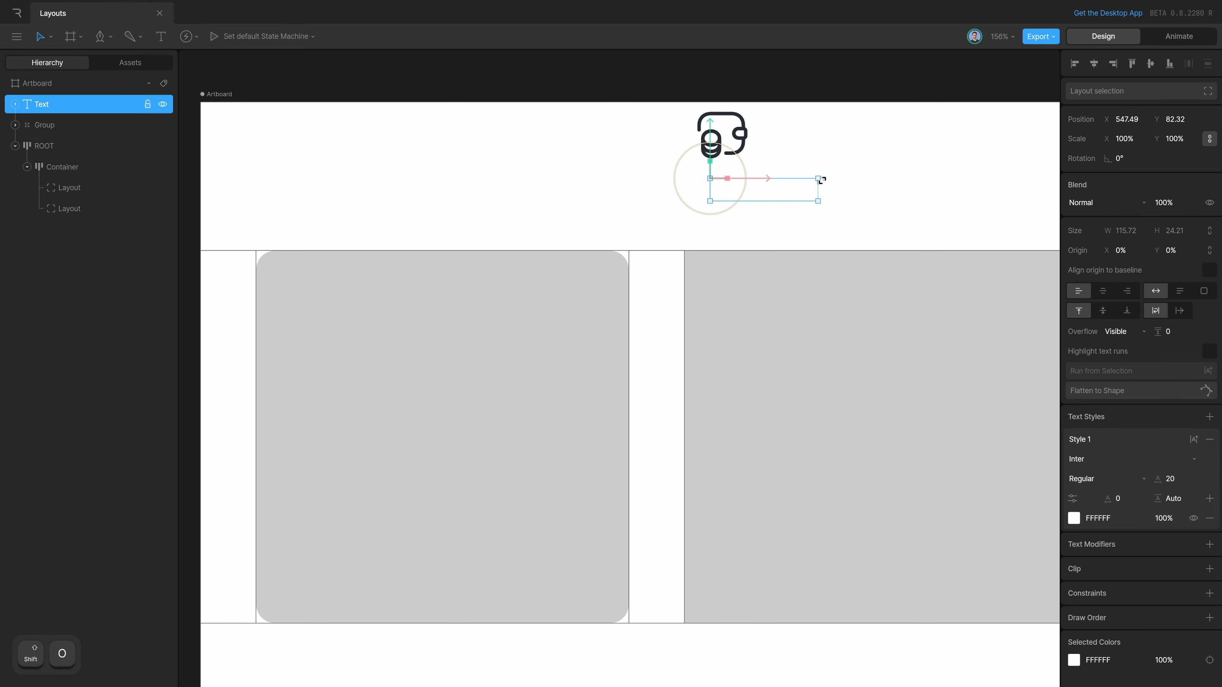
pyautogui.click(846, 158)
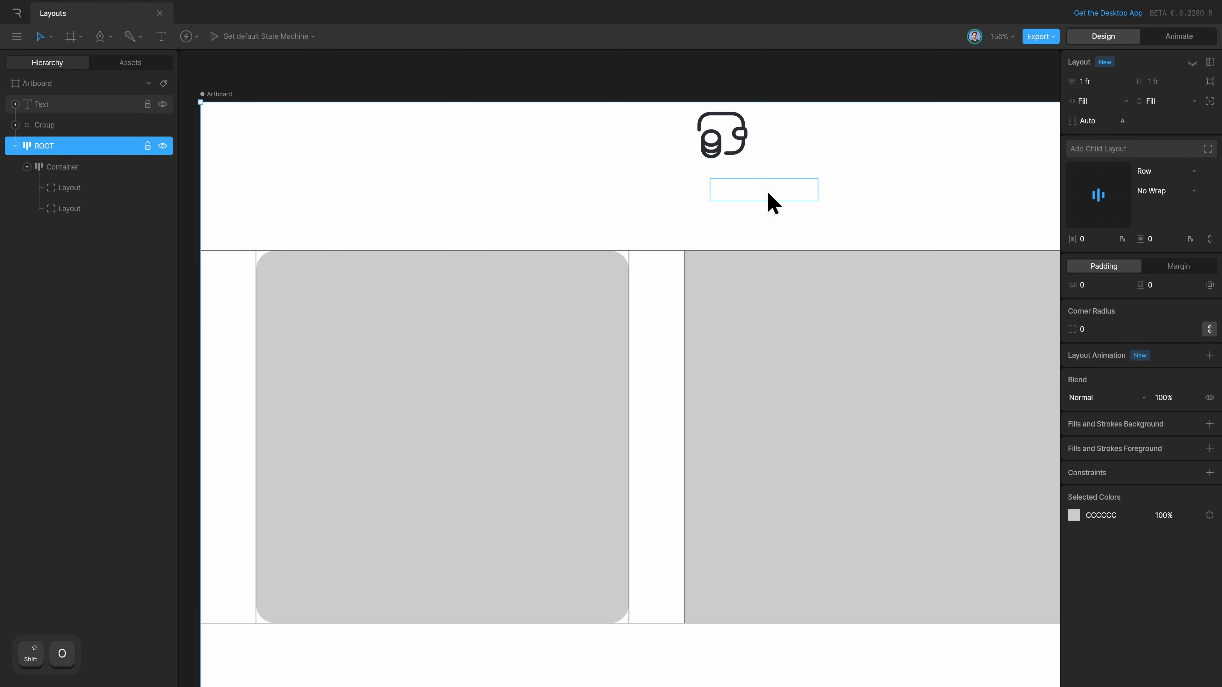
# Set the fill color of the "Feature One" text to black, 000000.
pyautogui.click(768, 192)
pyautogui.click(1073, 518)
pyautogui.click(979, 569)
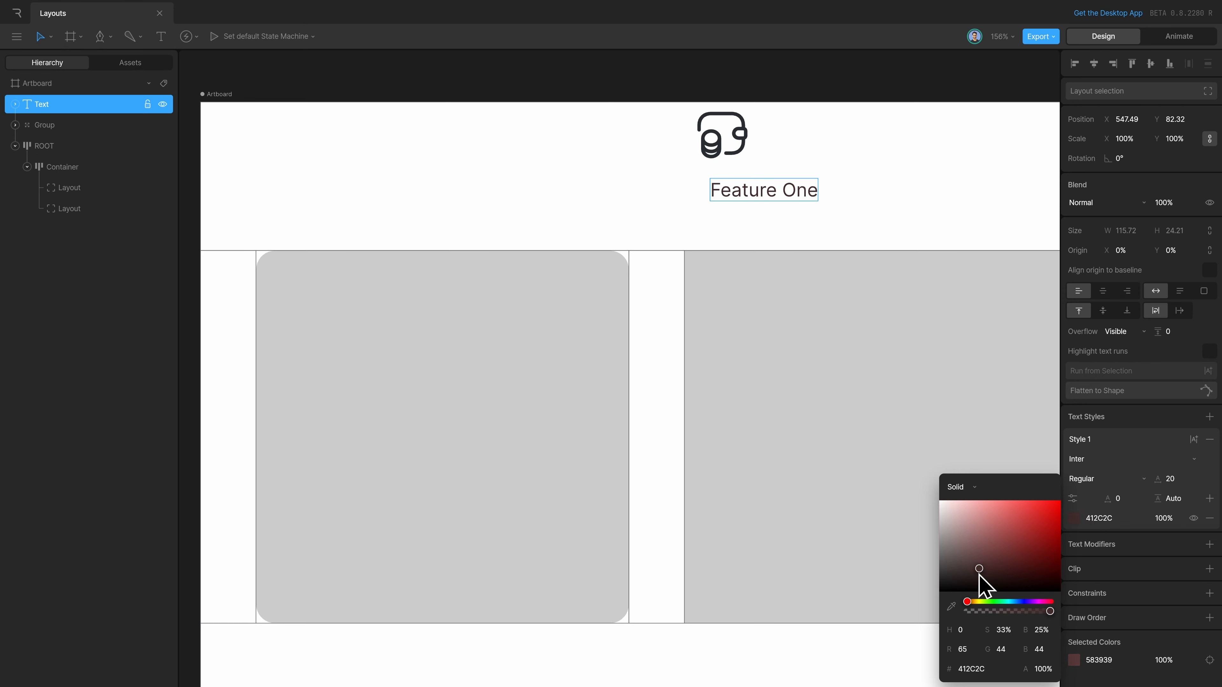
# Change the "Feature One" text's font to Cabinet Grotesk Variable and check that font among the file's assets.
pyautogui.click(1134, 459)
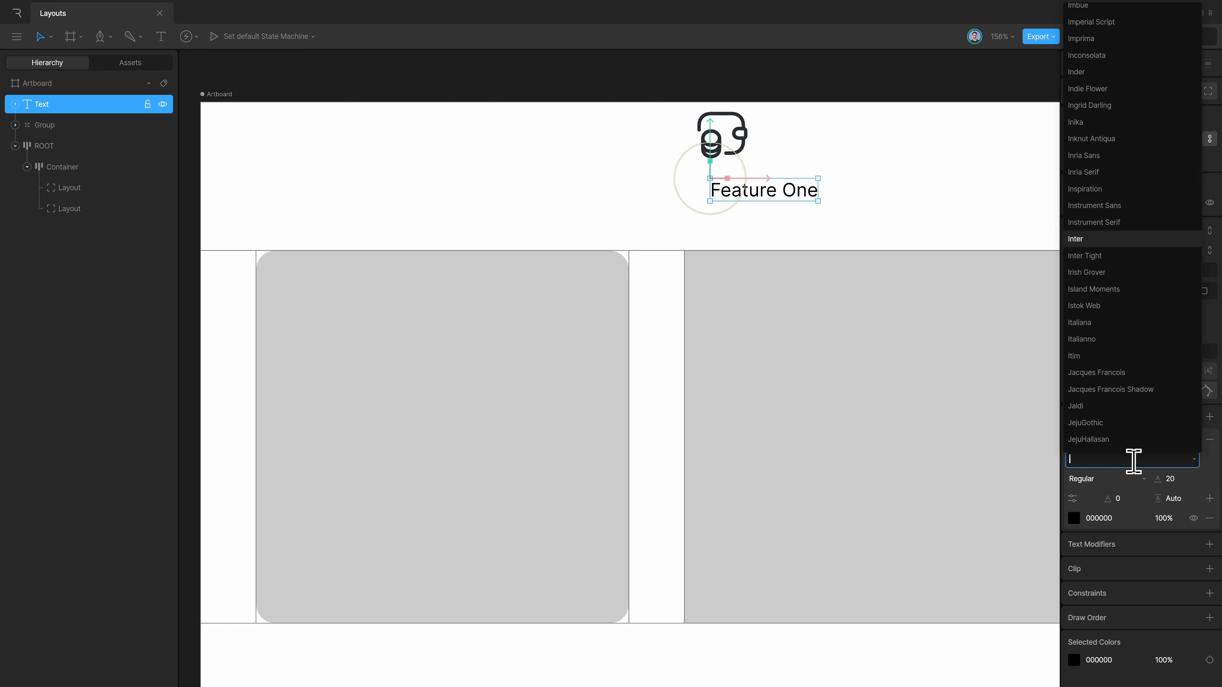
pyautogui.write('cab')
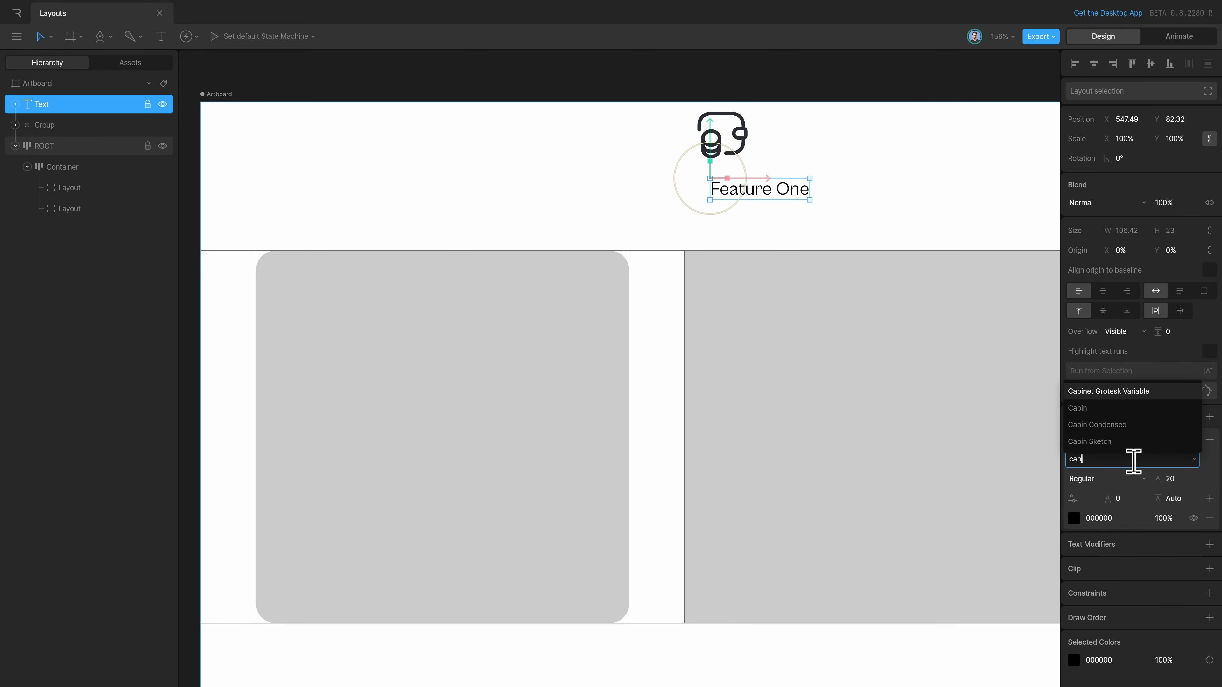
pyautogui.write('i')
pyautogui.press('Return')
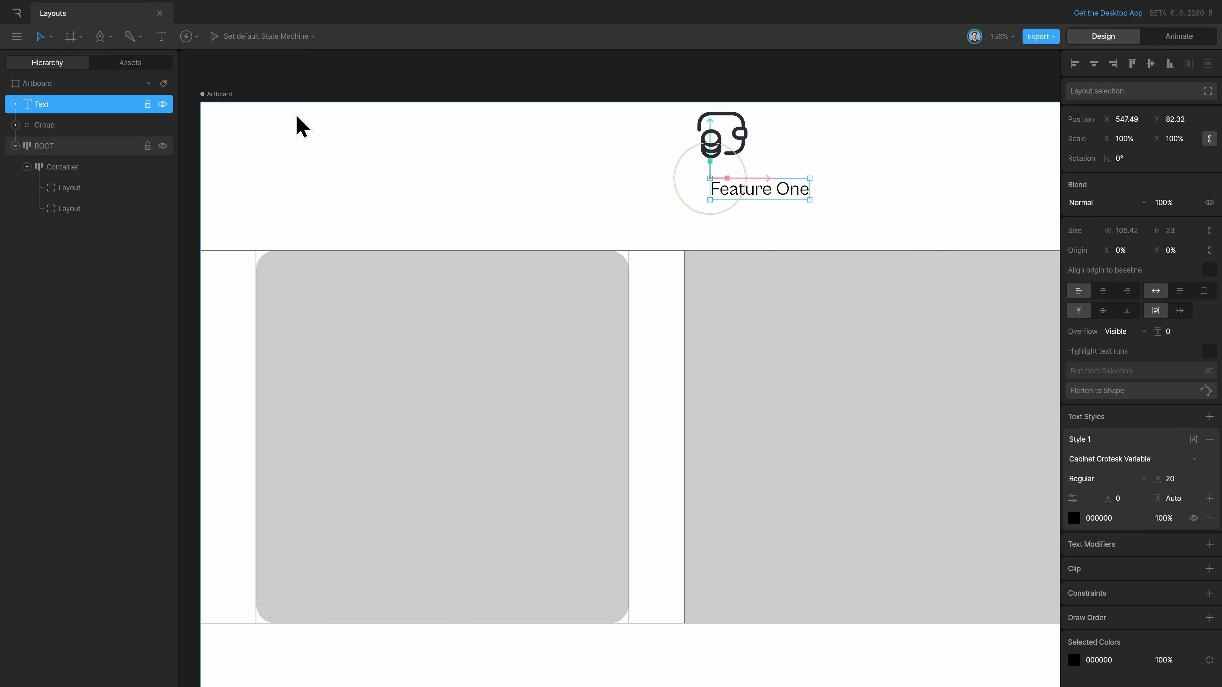
pyautogui.click(130, 63)
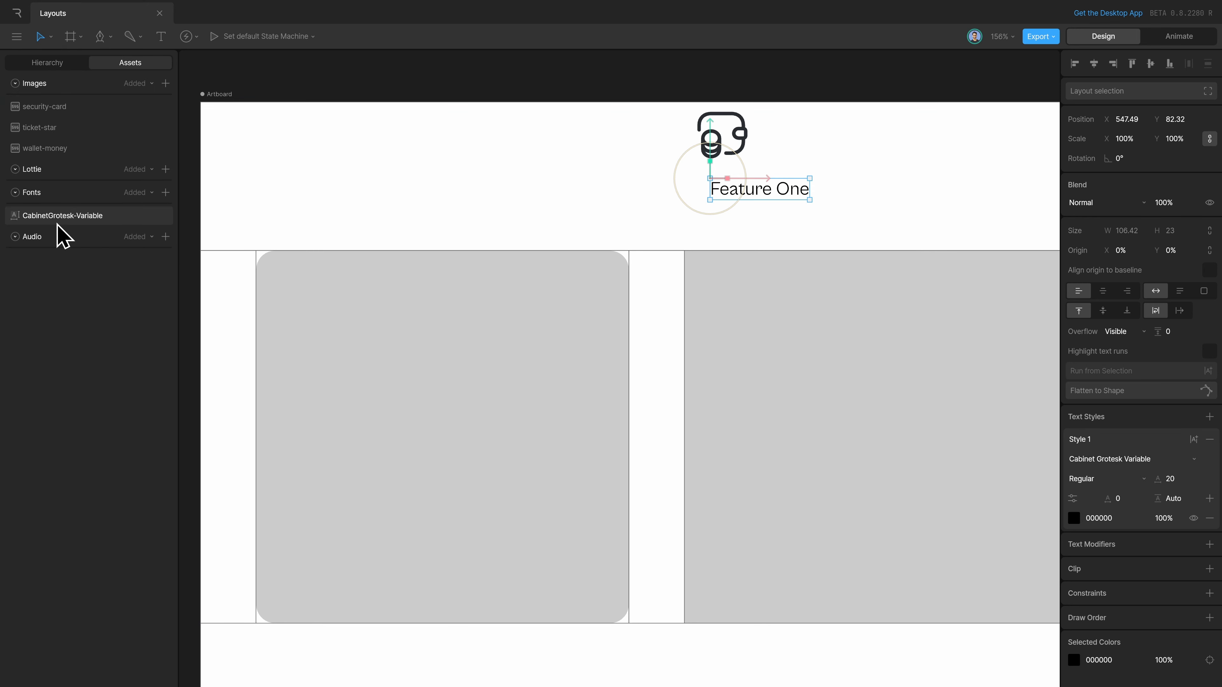
pyautogui.click(62, 65)
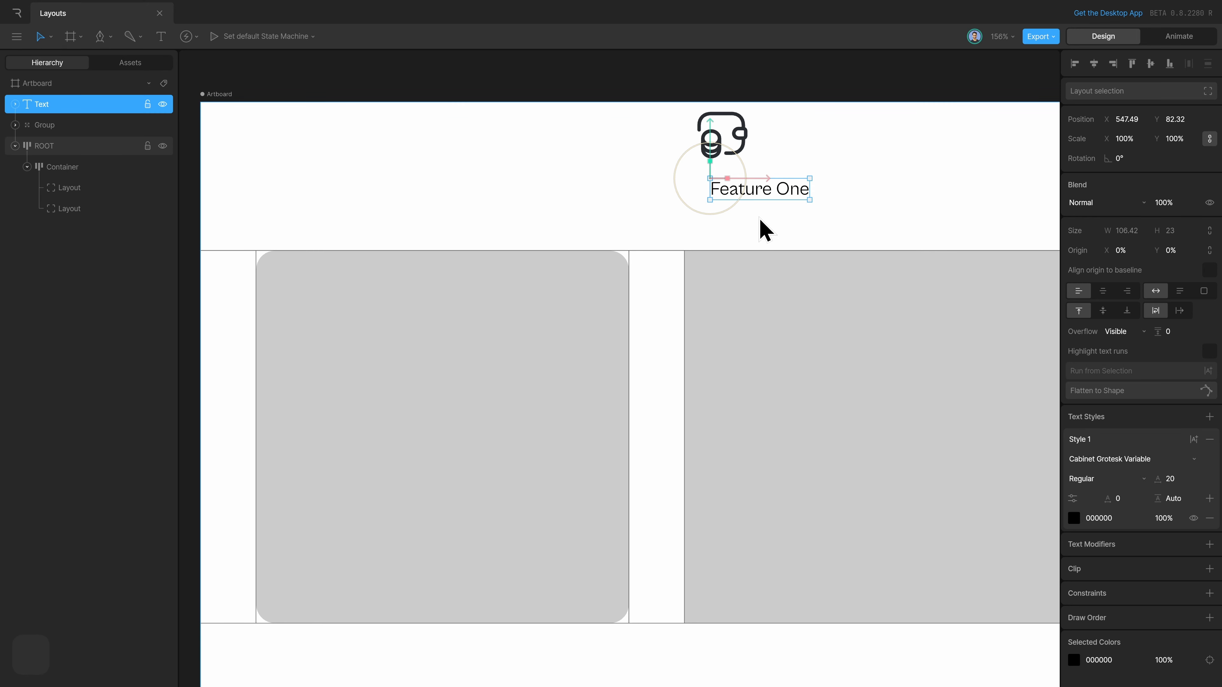
# Duplicate the "Feature One" text to about Y 115 and replace the copy's wording with a tagline starting "Savings is now more practical, easier and".
pyautogui.hotkey('ctrl', 'd')
pyautogui.moveTo(713, 146); pyautogui.dragTo(717, 178)
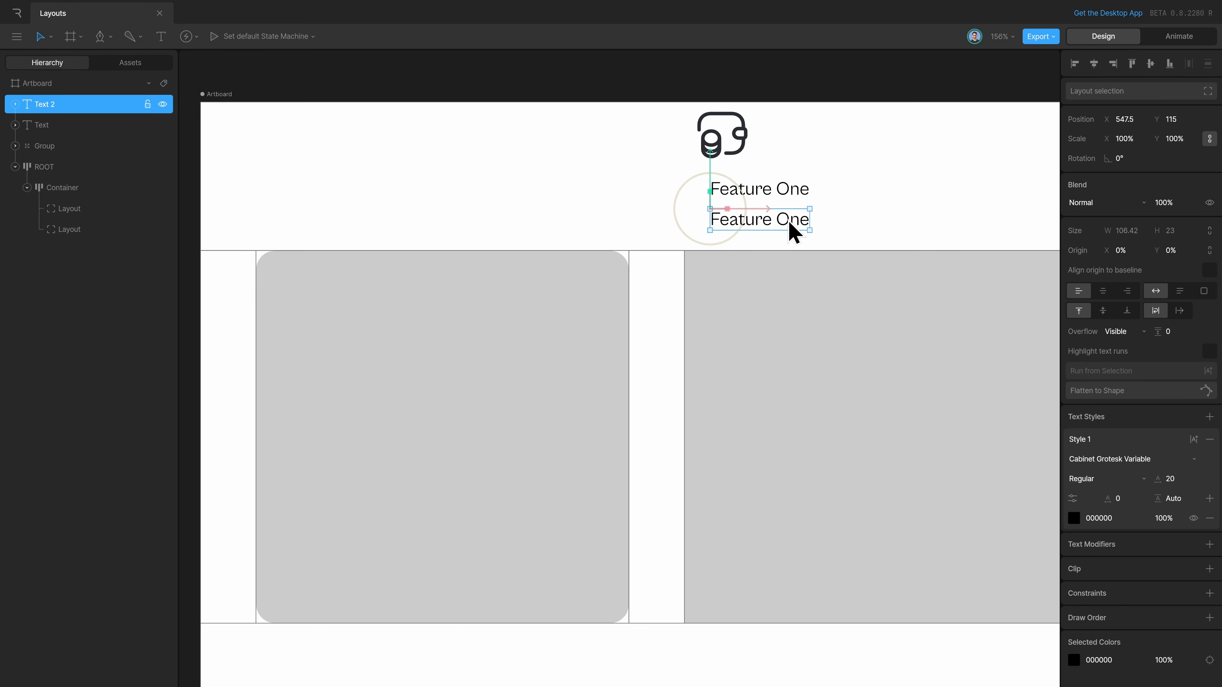
pyautogui.doubleClick(791, 231)
pyautogui.write('Savings is')
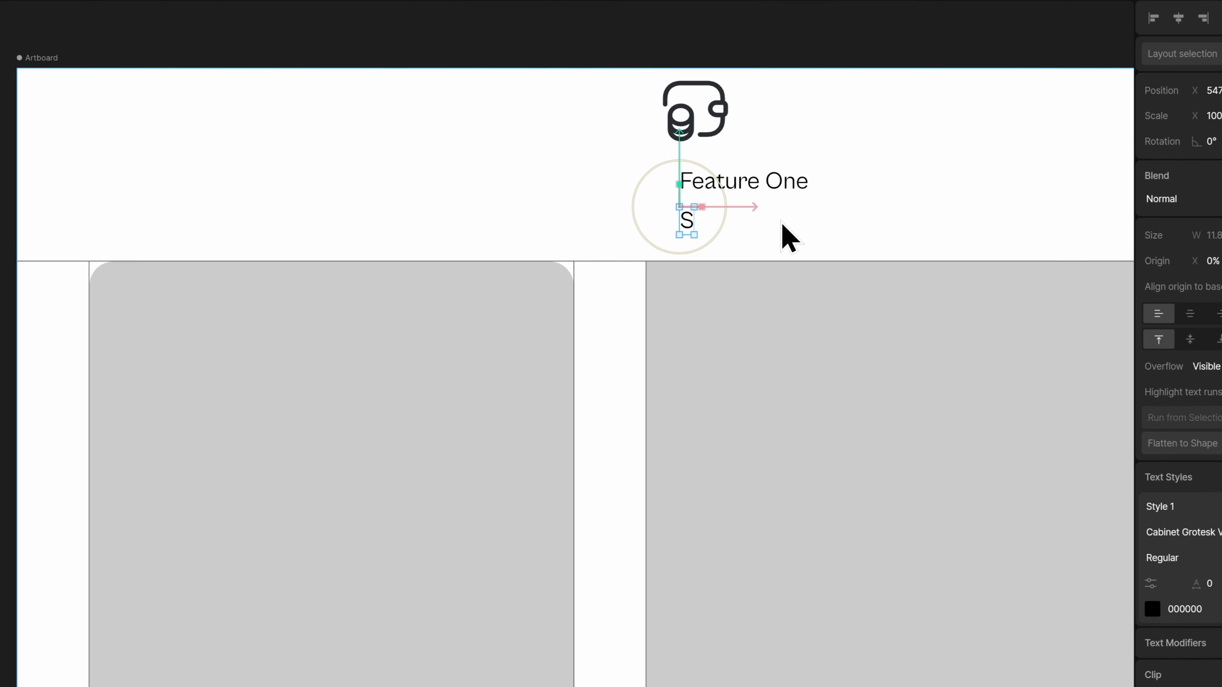
pyautogui.write(' now more practical, e')
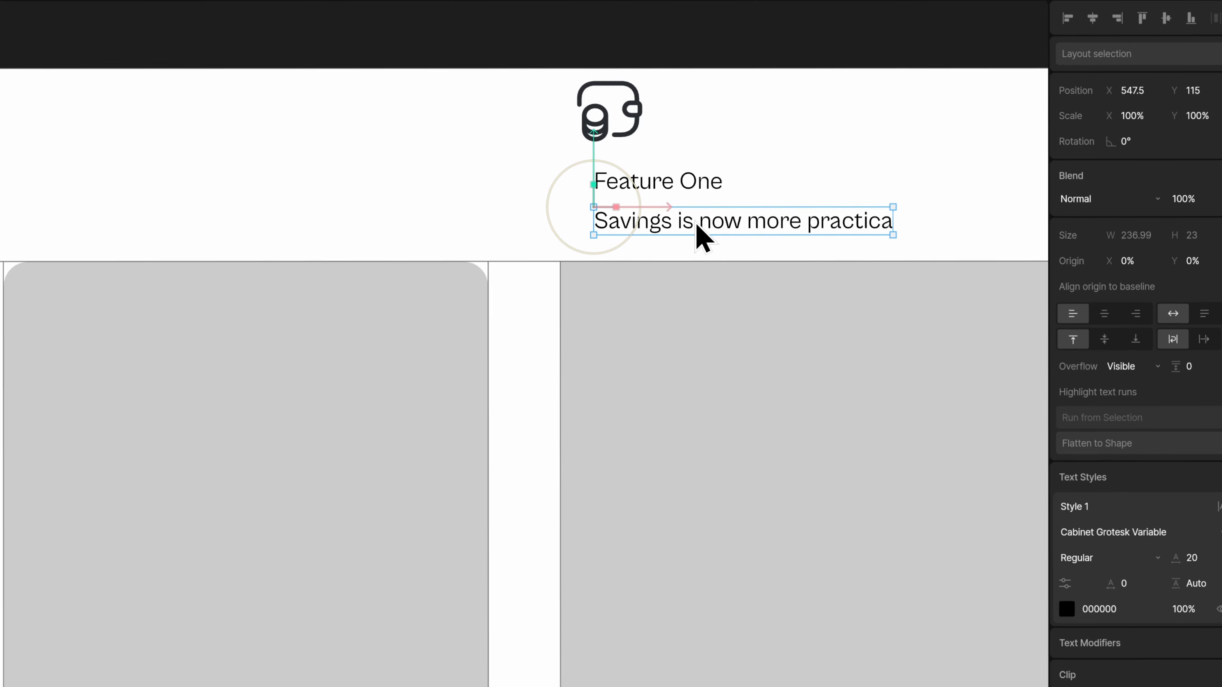
pyautogui.write('asier and saf')
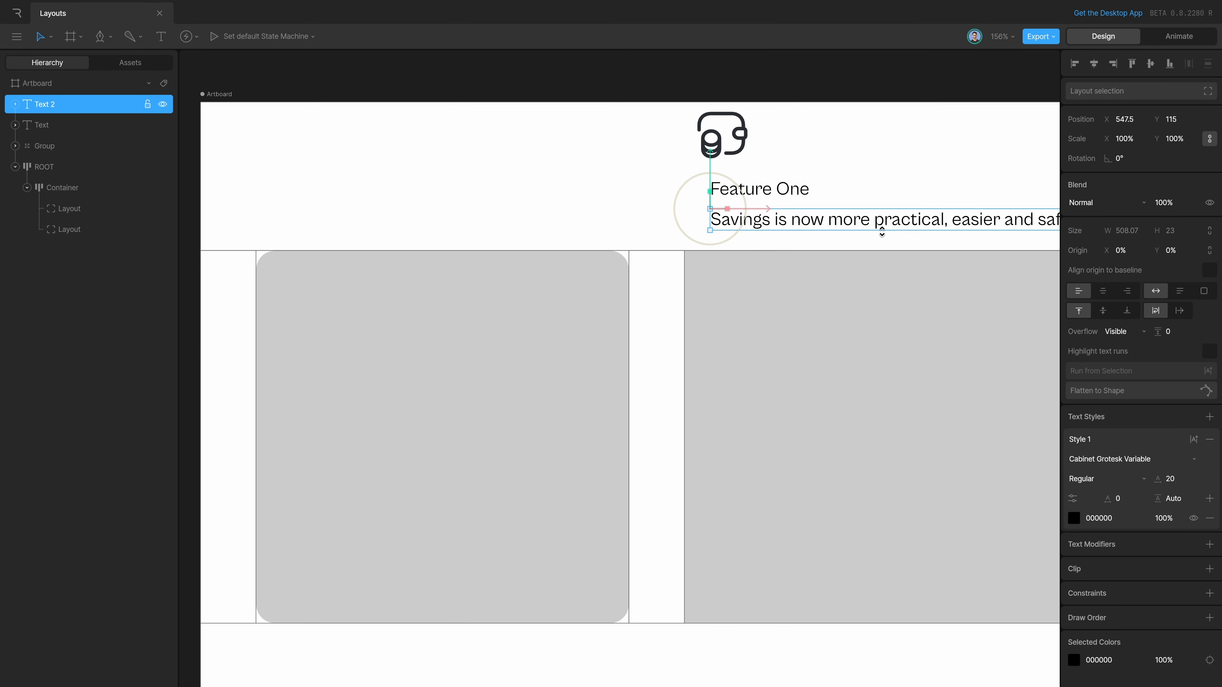
# Set the "Feature One" heading's font size to 32 and its weight to Medium.
pyautogui.click(802, 198)
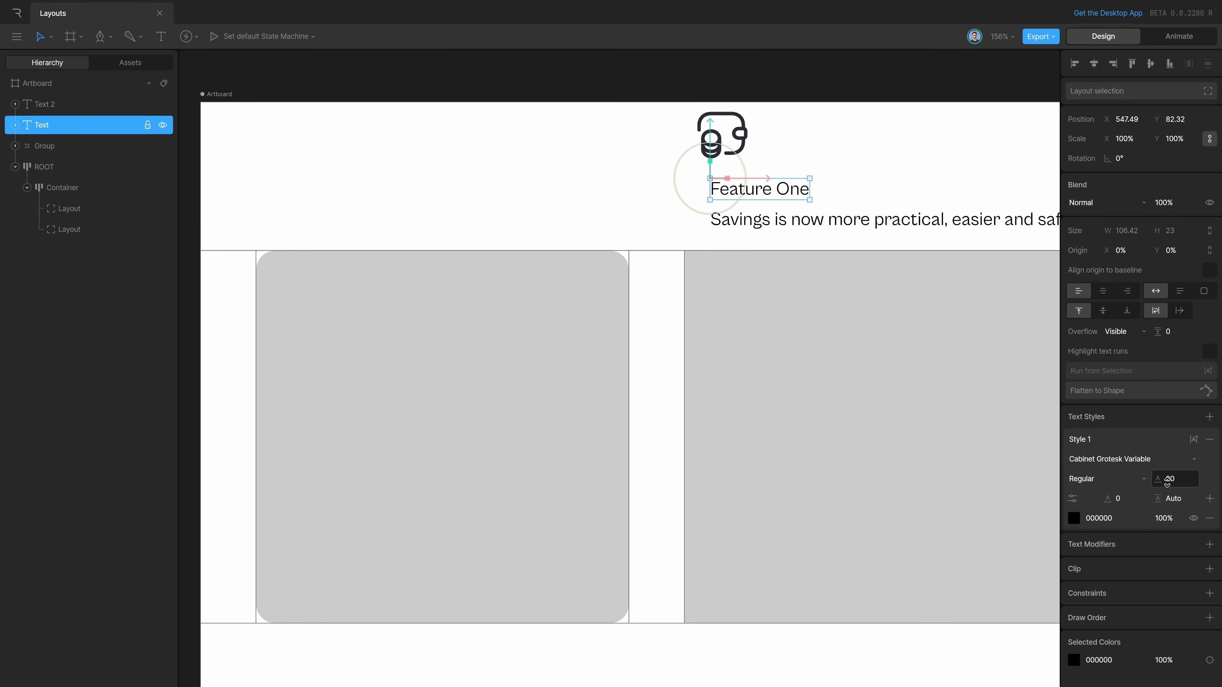
pyautogui.write('3')
pyautogui.press('Return')
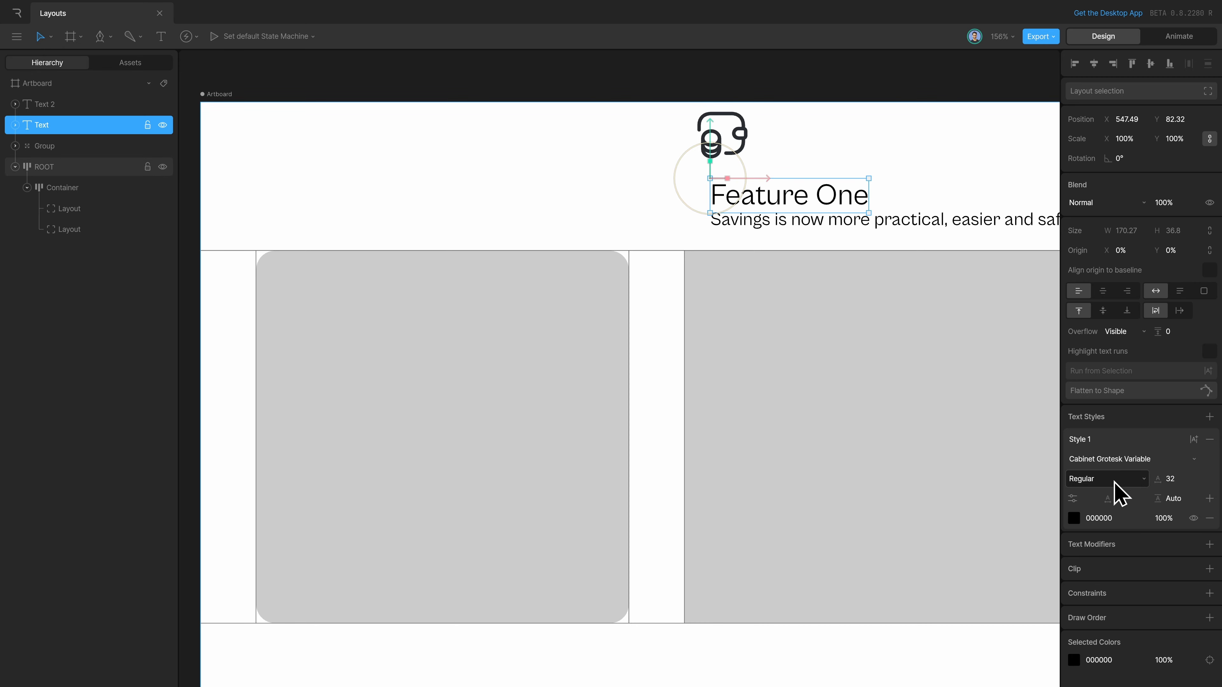
pyautogui.click(1082, 479)
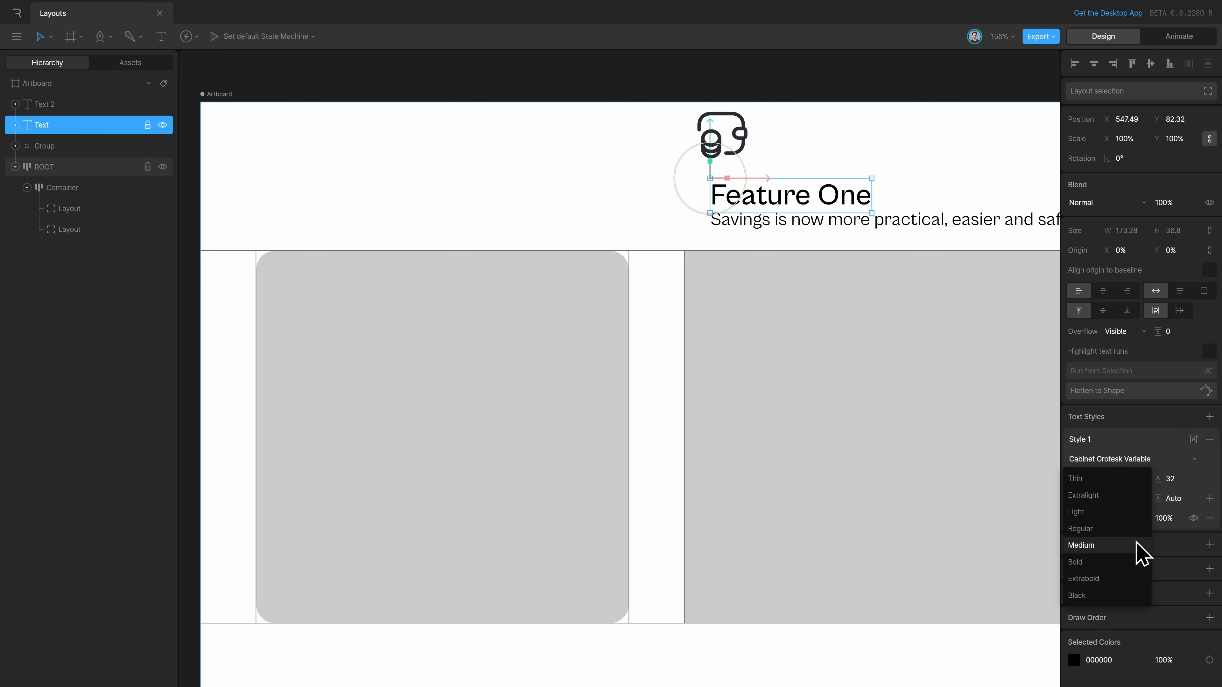
pyautogui.click(1136, 543)
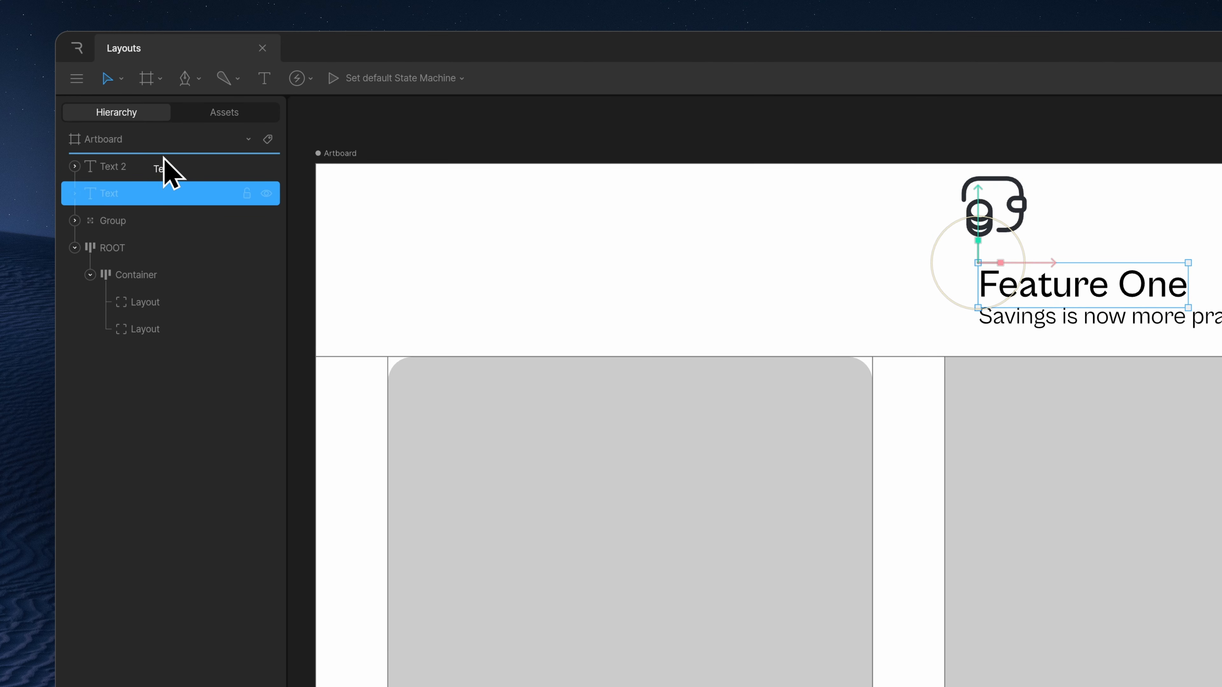
# Rename the icon group wallet-icon, the heading Title and the description Subtitle, and wrap all three in a column layout.
pyautogui.click(167, 226)
pyautogui.doubleClick(170, 220)
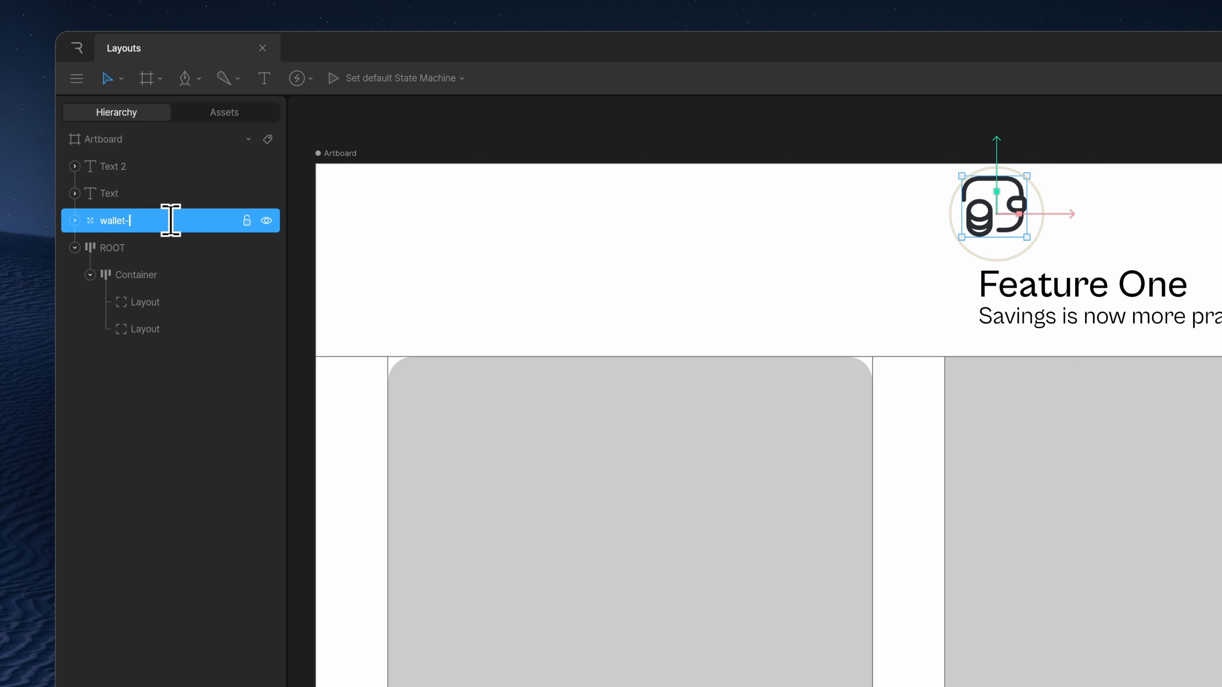
pyautogui.doubleClick(178, 202)
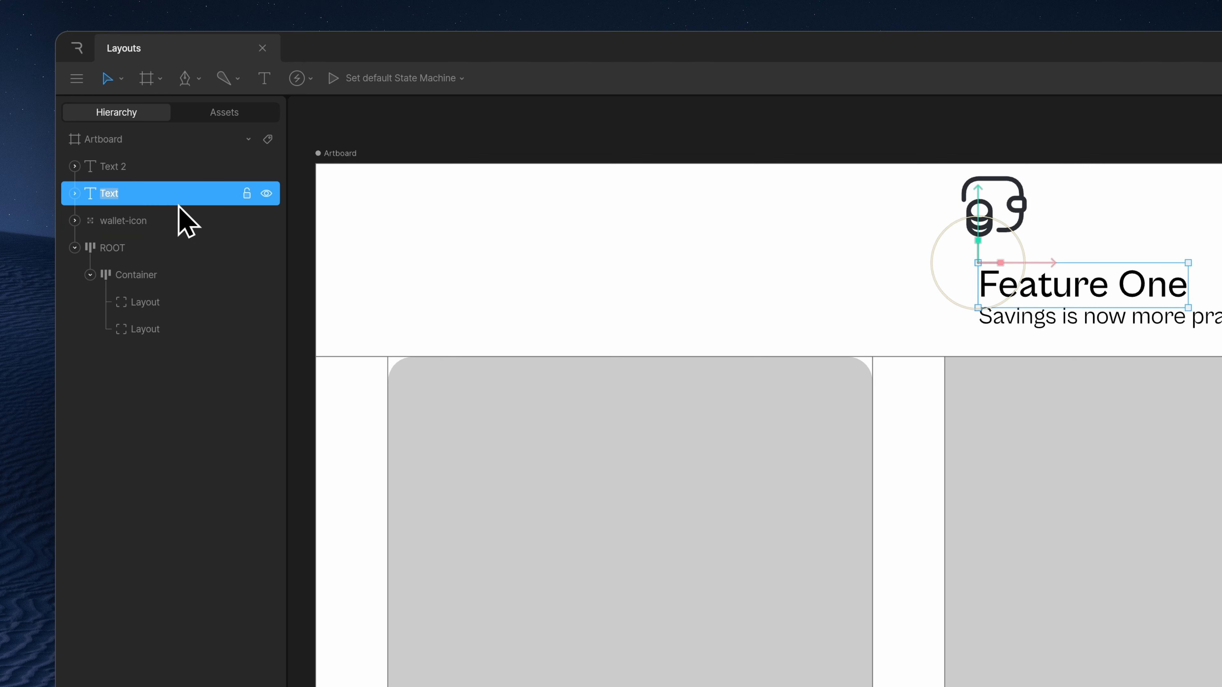
pyautogui.doubleClick(151, 166)
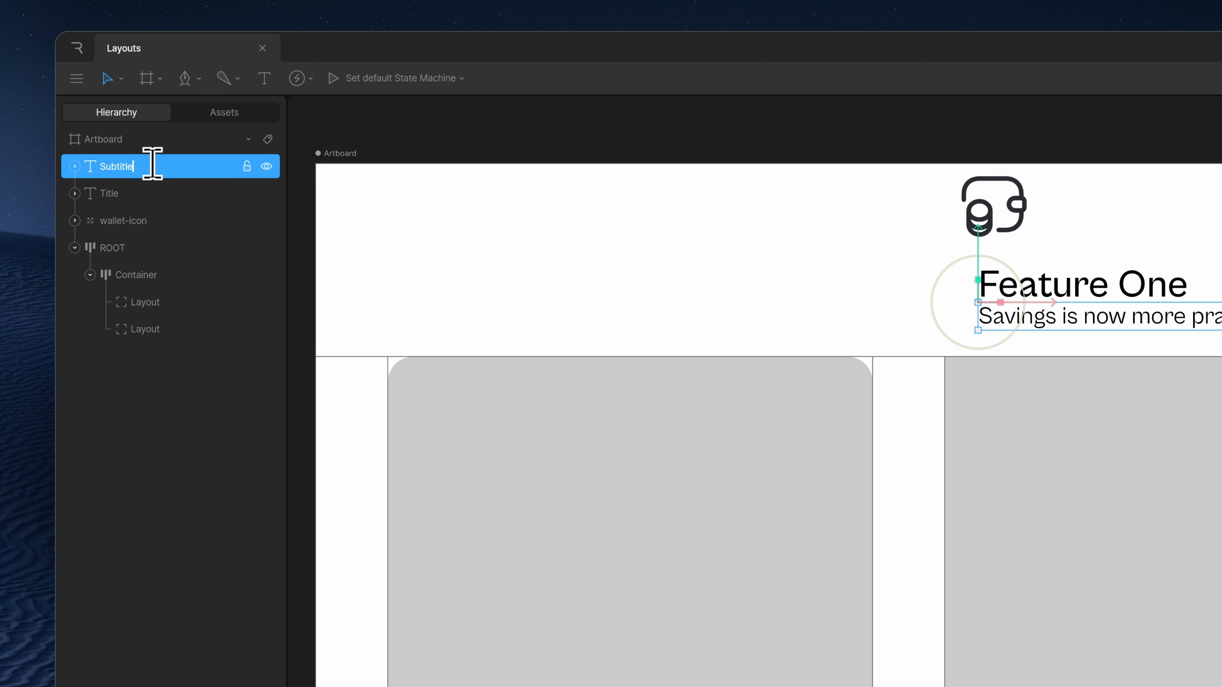
pyautogui.press('Return')
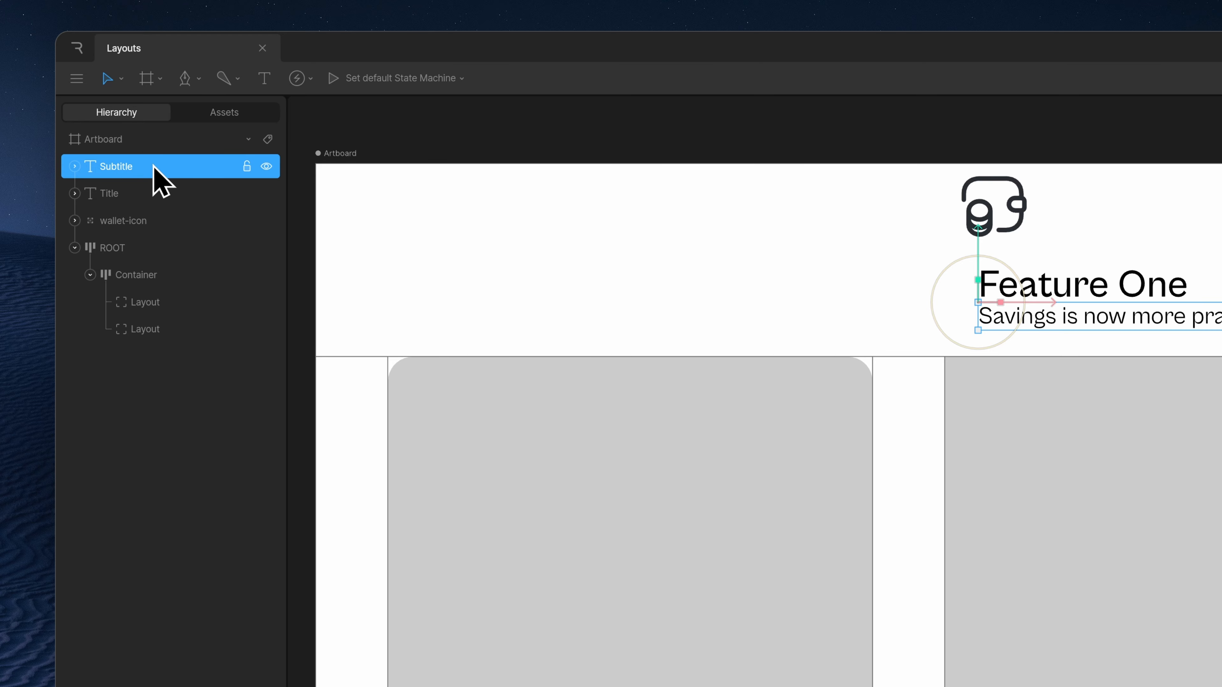
pyautogui.keyDown('shift'); pyautogui.click(154, 225); pyautogui.keyUp('shift')
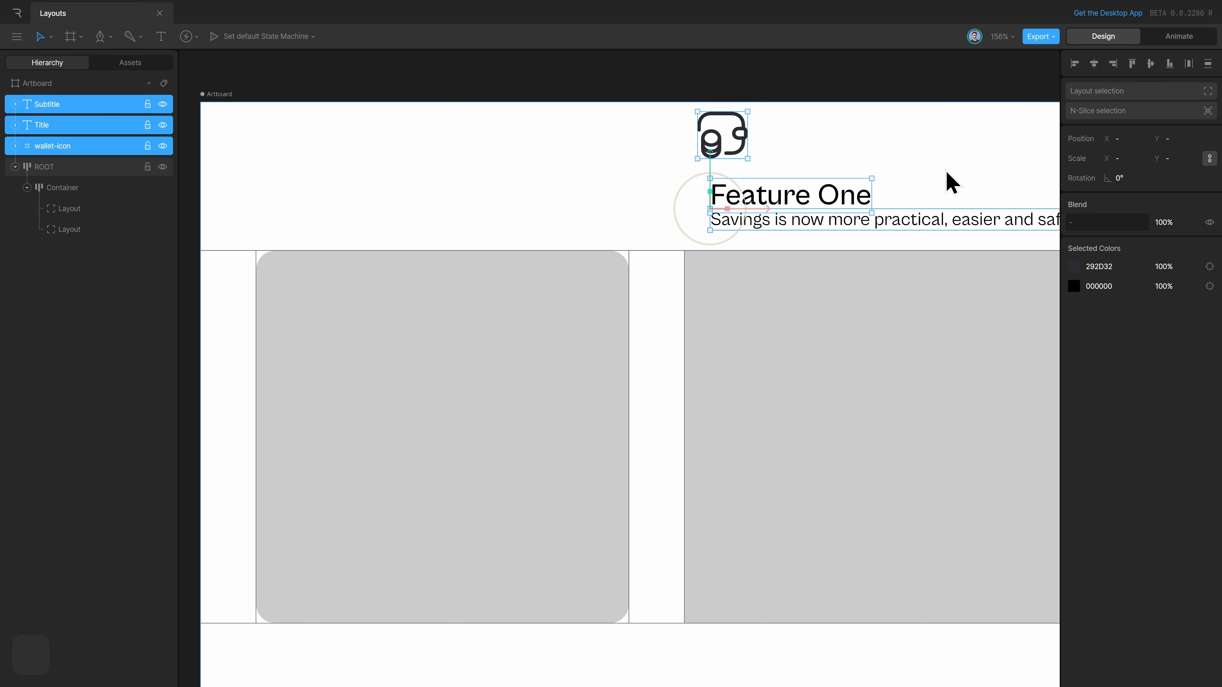
pyautogui.hotkey('ctrl', 'shift', 'l')
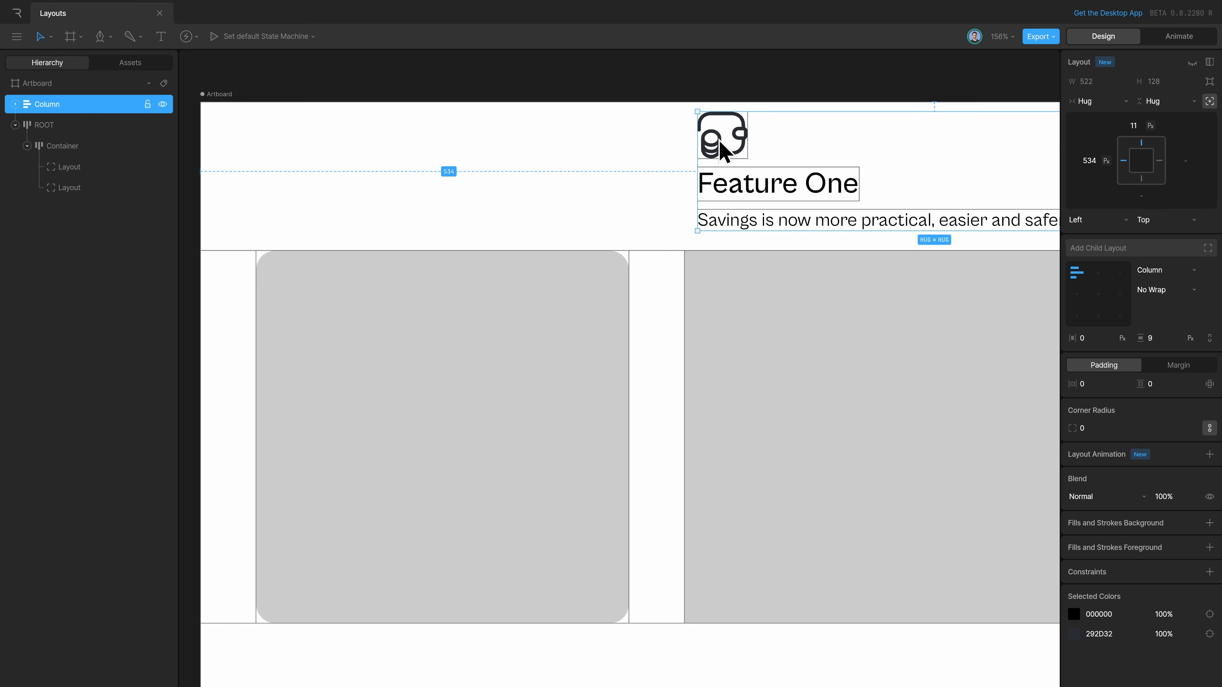
# Rename the Container's second layout Feature Group and move the column holding the icon and texts into it.
pyautogui.click(86, 188)
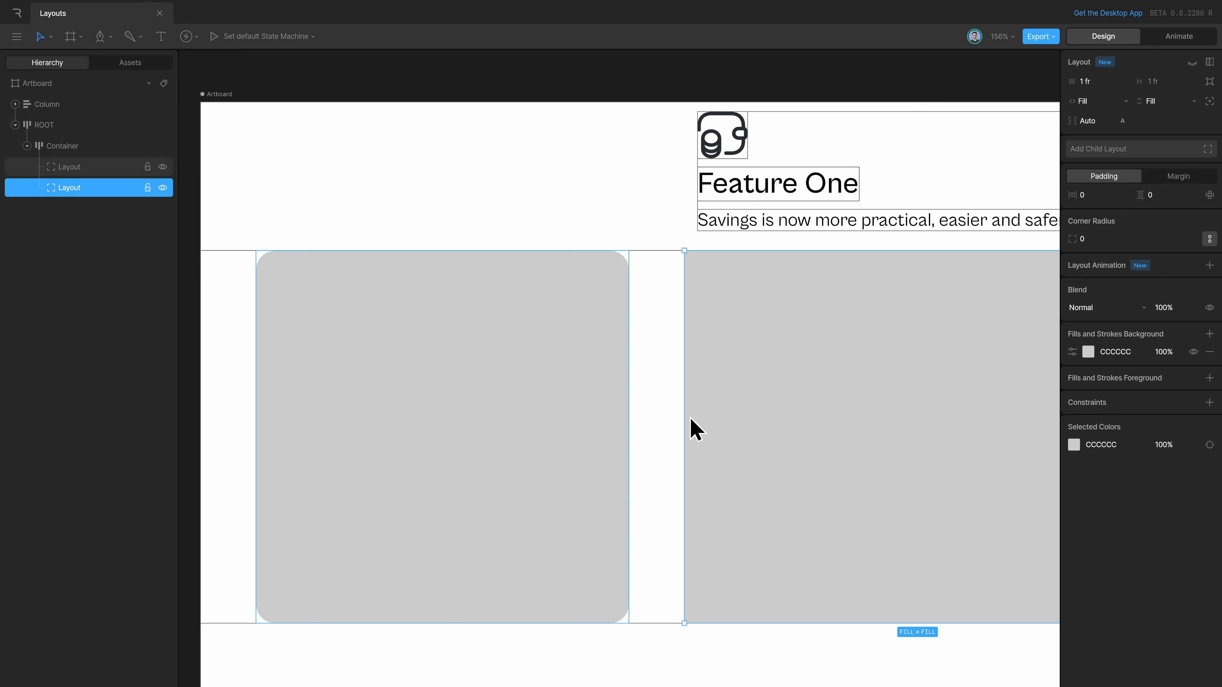
pyautogui.hscroll(5, 821, 445)
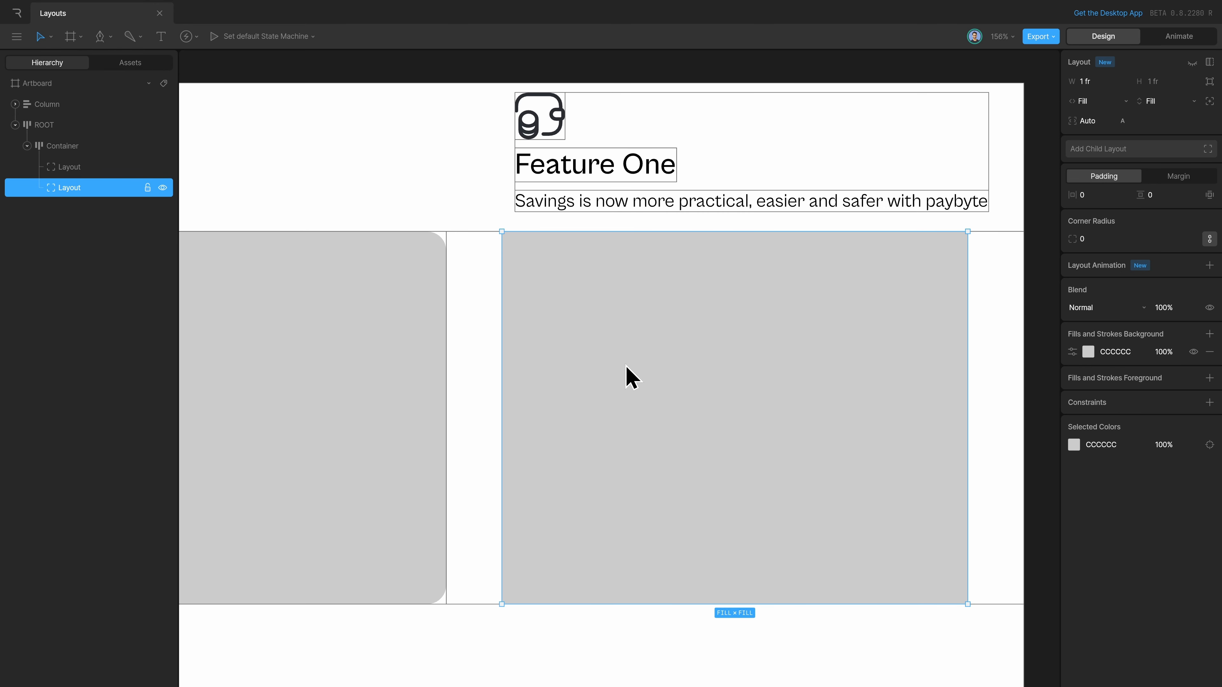
pyautogui.doubleClick(101, 189)
pyautogui.write('Feature Gr')
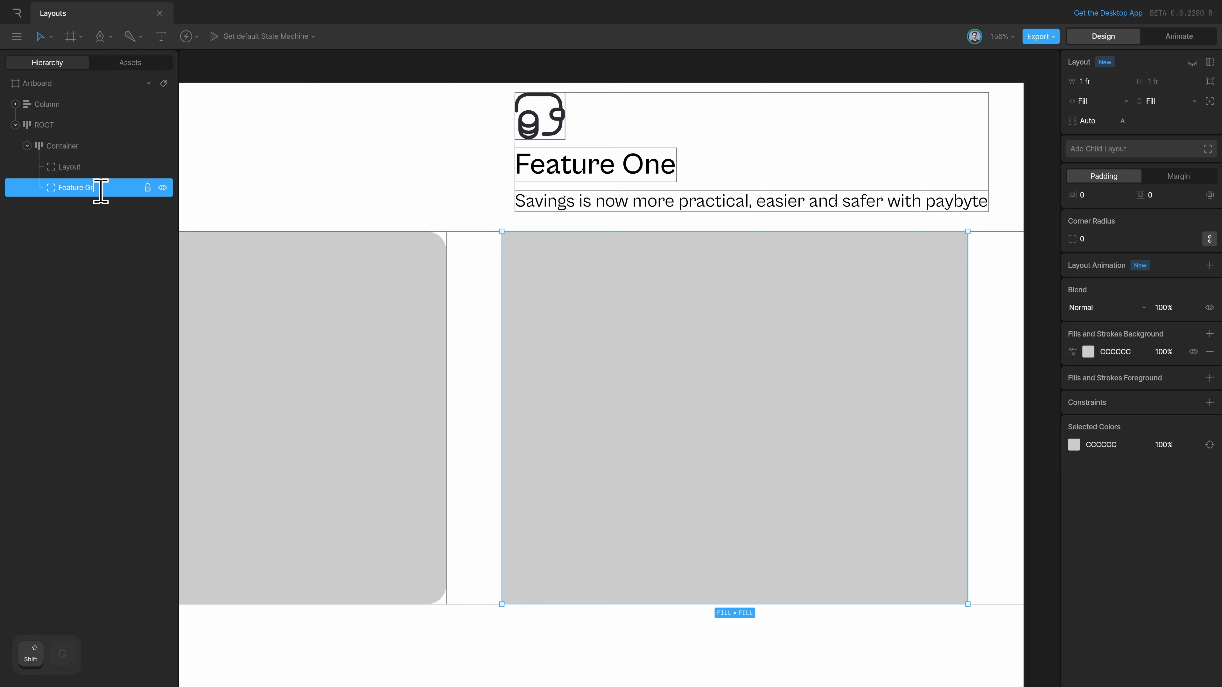
pyautogui.write('oup')
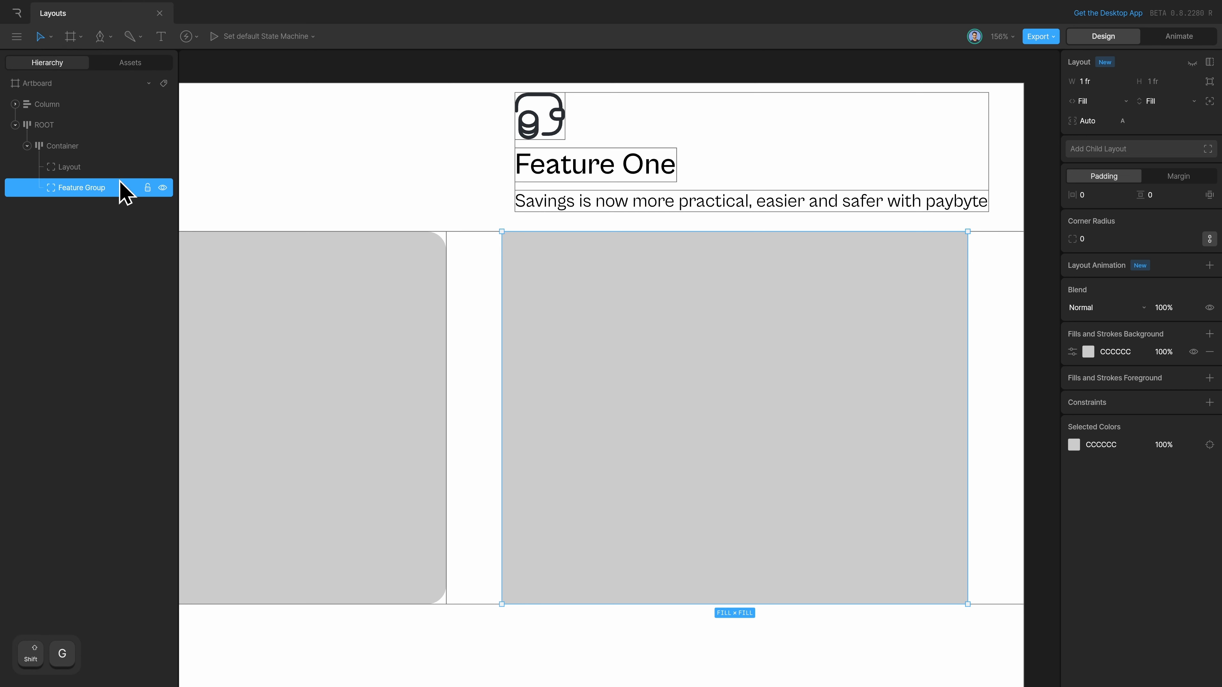
pyautogui.moveTo(607, 176); pyautogui.dragTo(644, 374)
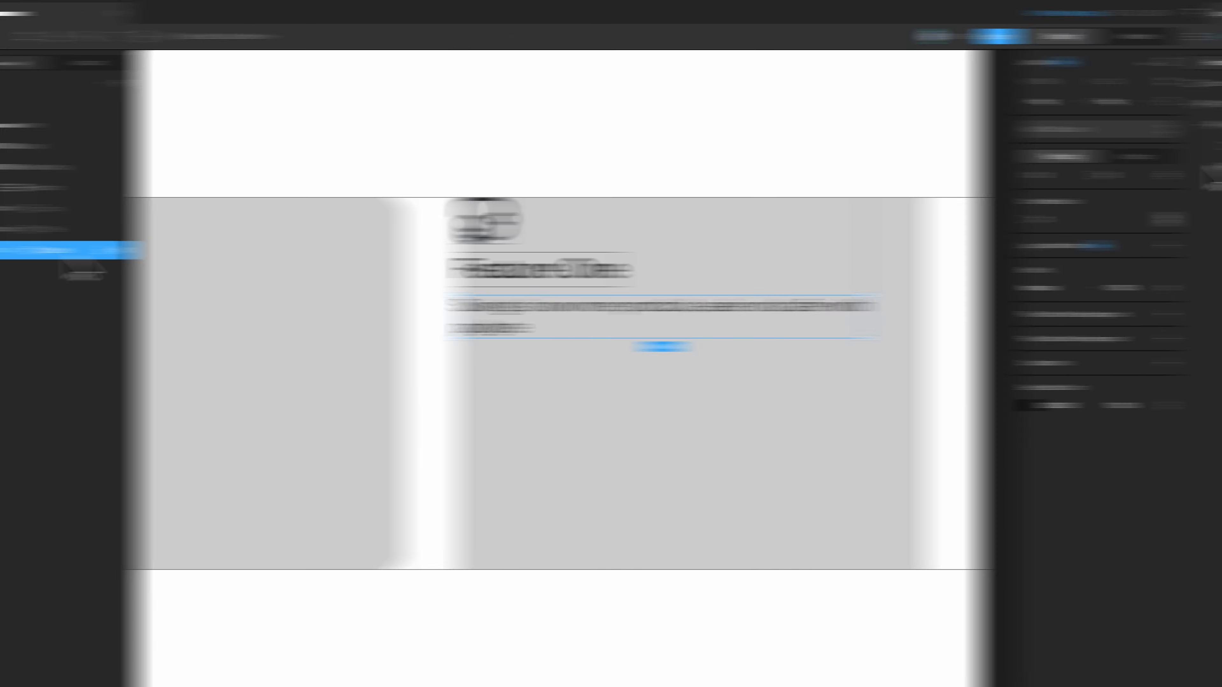
pyautogui.click(117, 255)
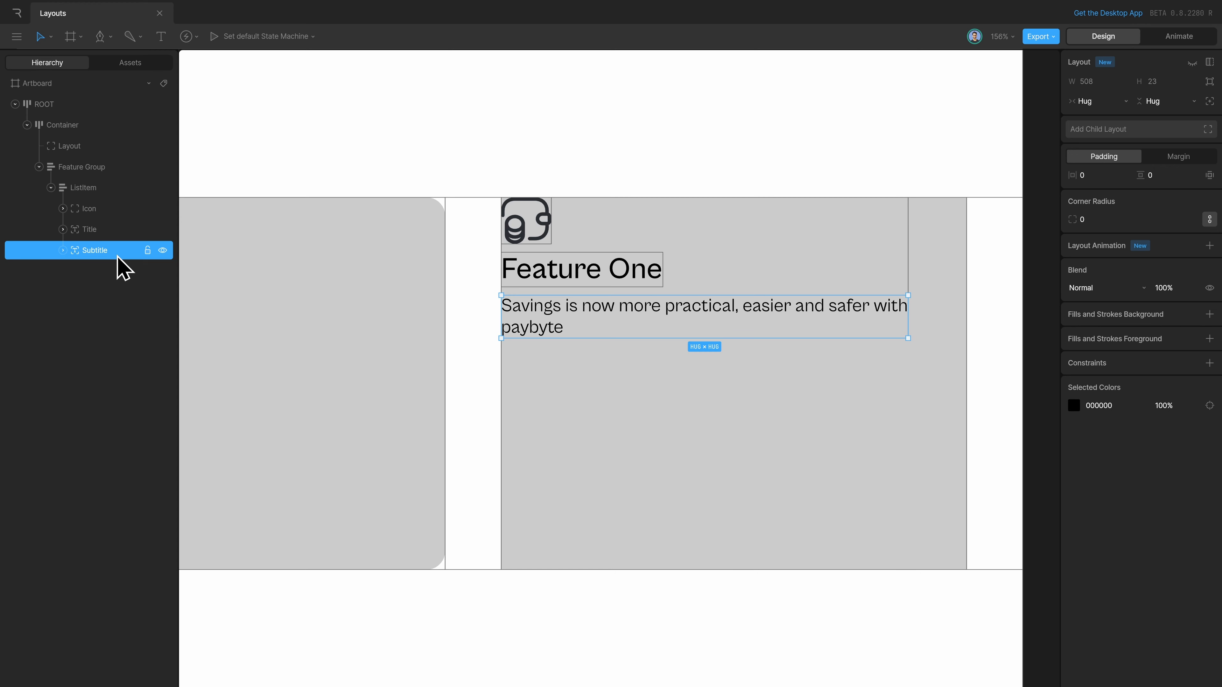
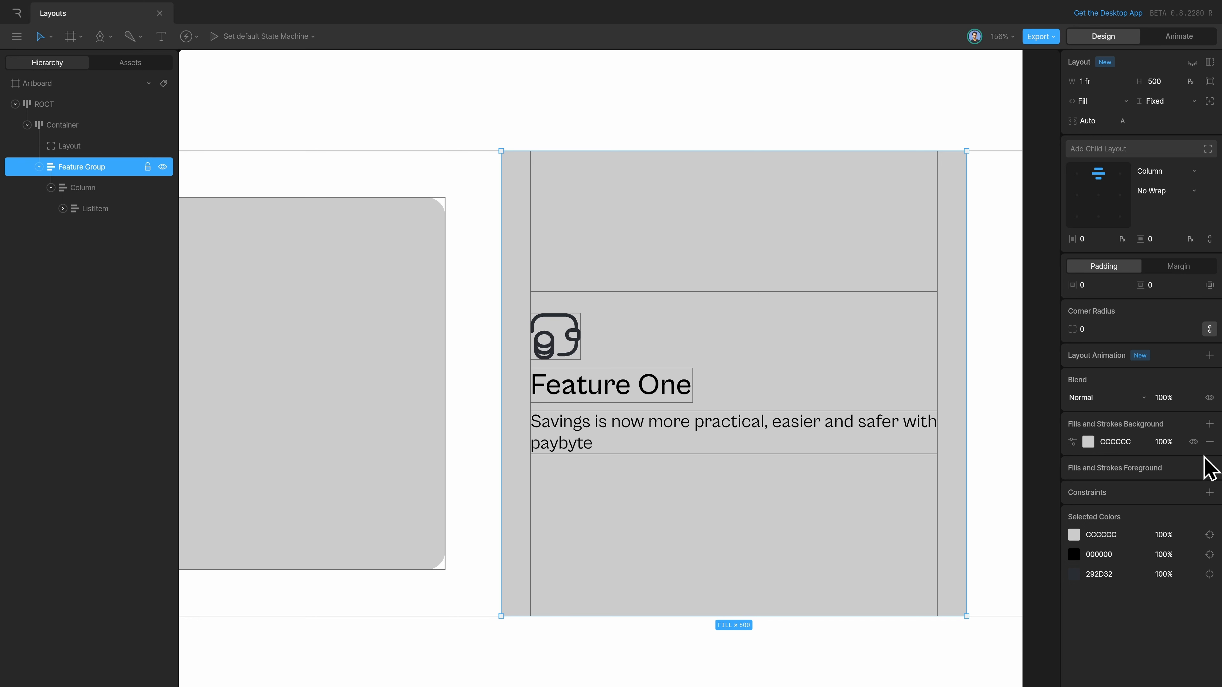
# Remove the Feature Group's CCCCCC background fill and set the Column's width and height to Hug.
pyautogui.click(1209, 442)
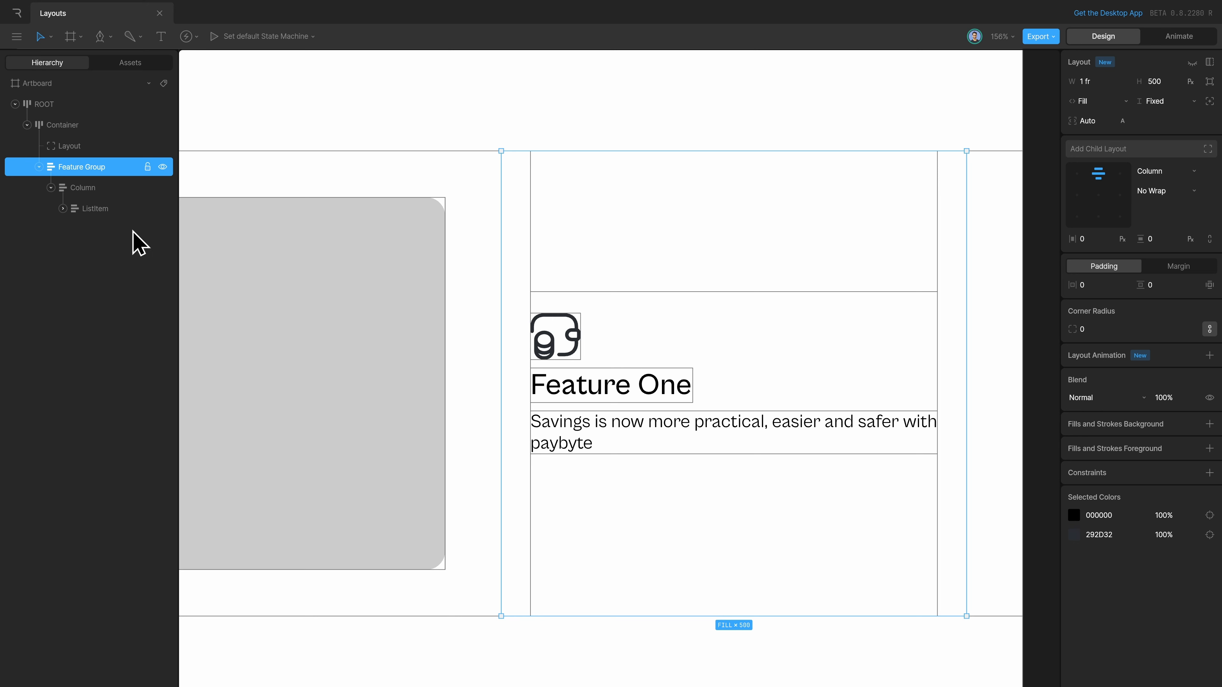
pyautogui.click(95, 196)
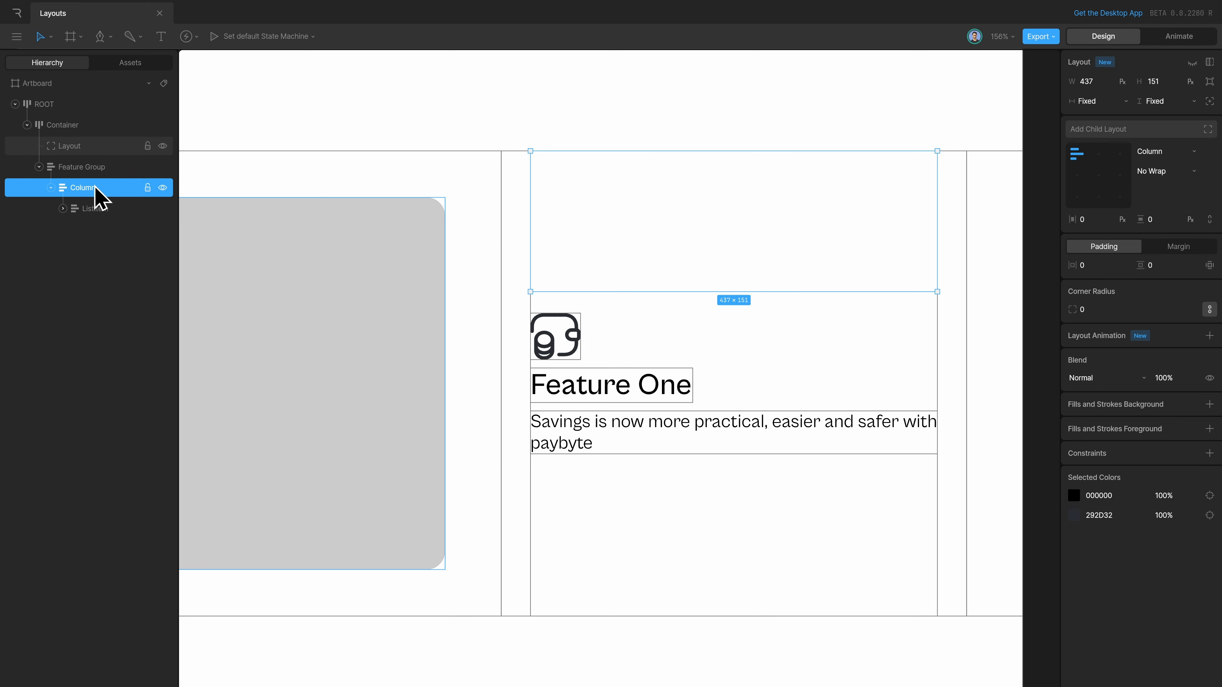
pyautogui.click(1109, 102)
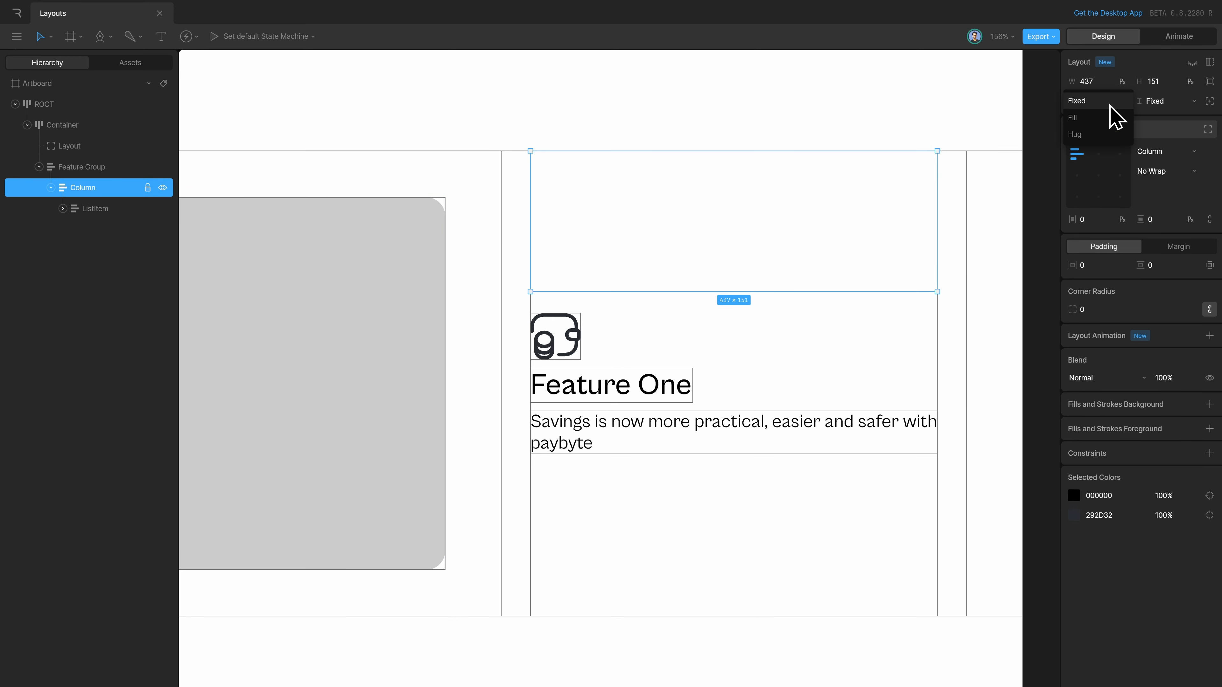
pyautogui.click(1101, 135)
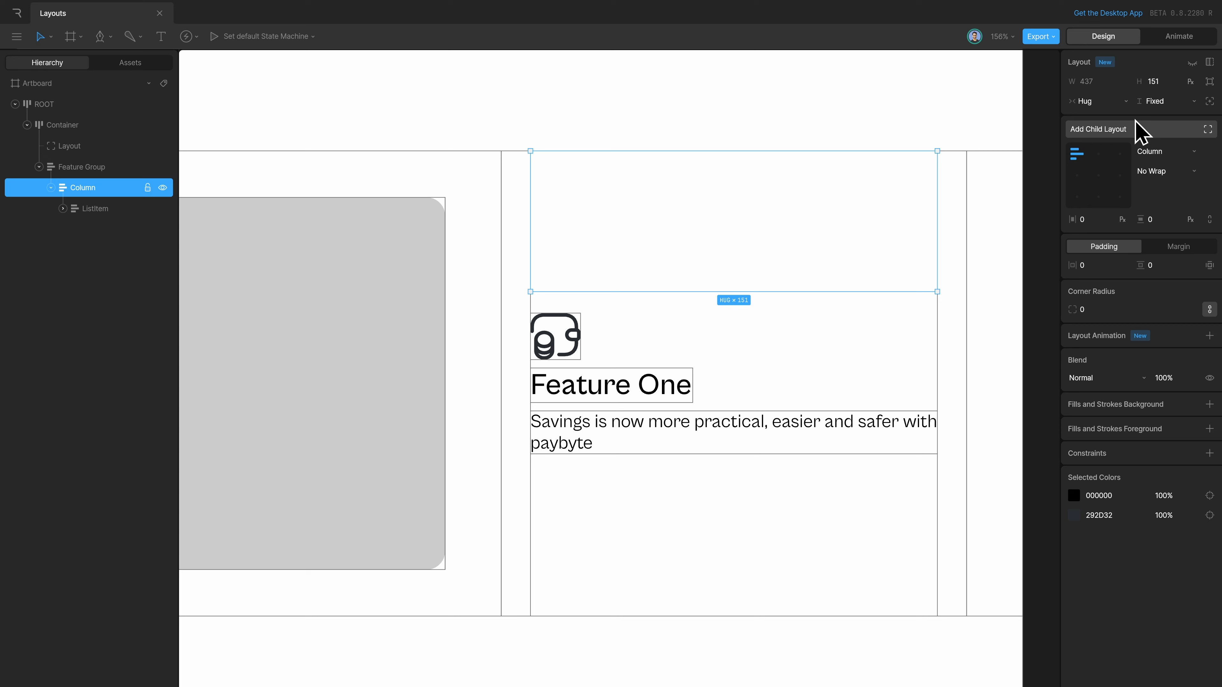
pyautogui.click(1174, 102)
pyautogui.click(1163, 136)
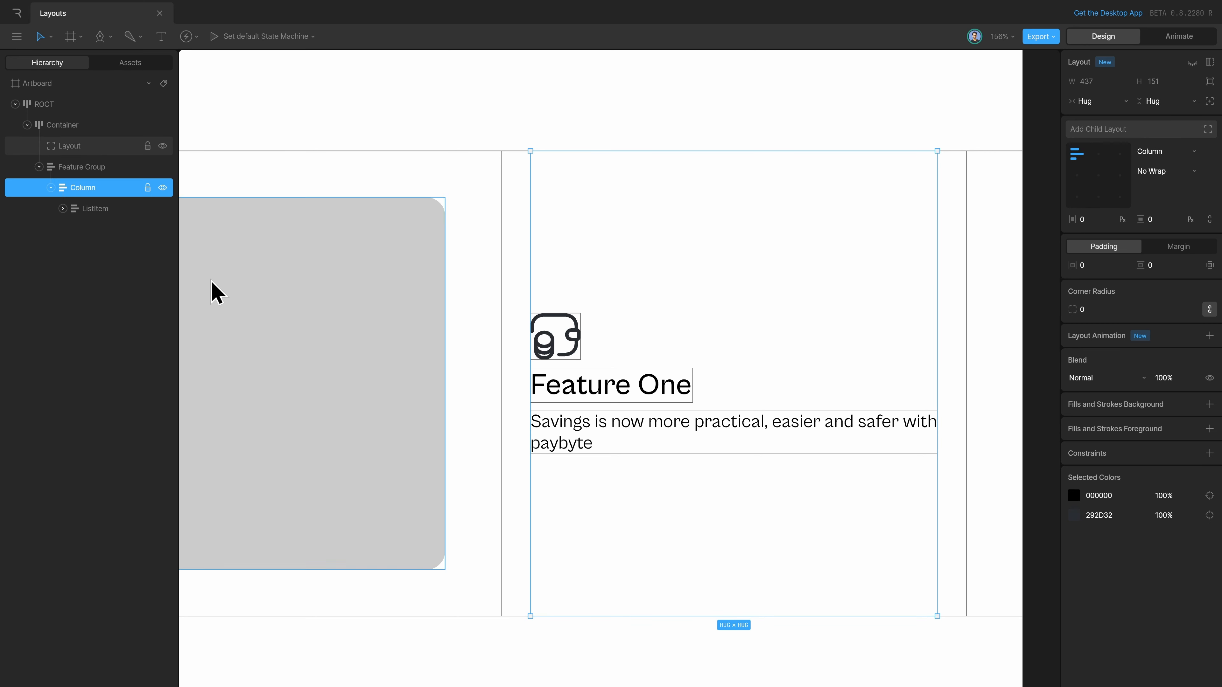
# Duplicate the ListItem layout twice and rename the three items ListItem 1, ListItem 2 and ListItem 3 in order.
pyautogui.click(110, 212)
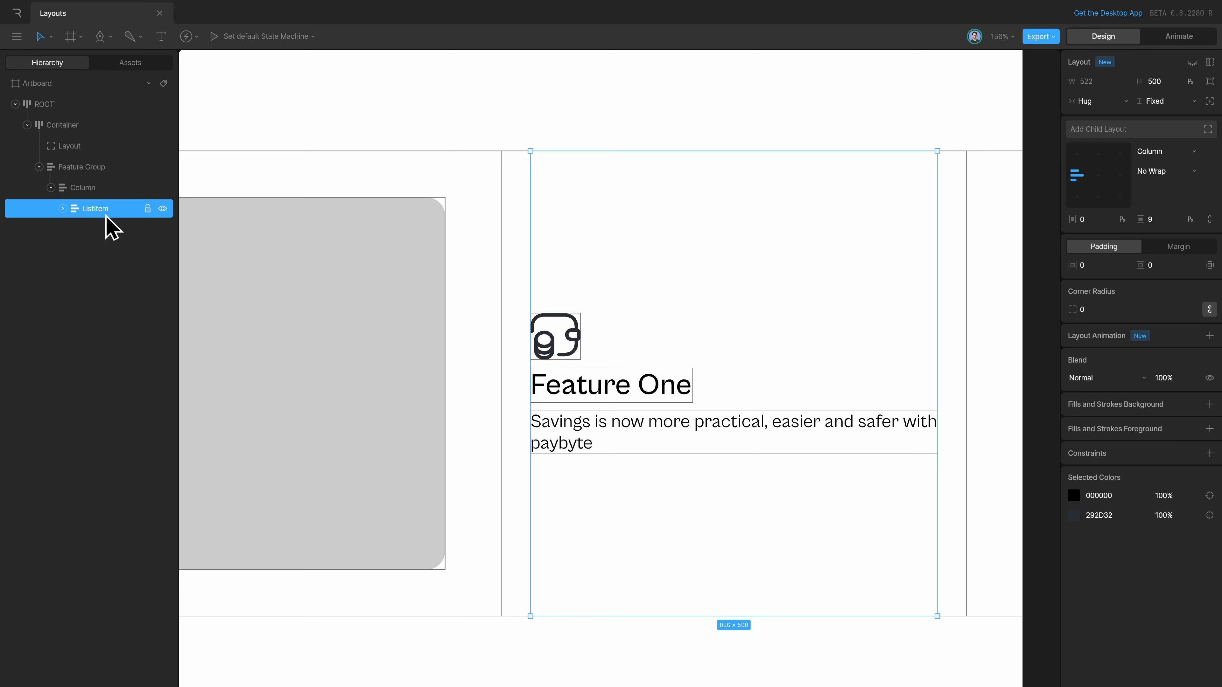
pyautogui.hotkey('ctrl', 'd')
pyautogui.hotkey('ctrl', 'd')
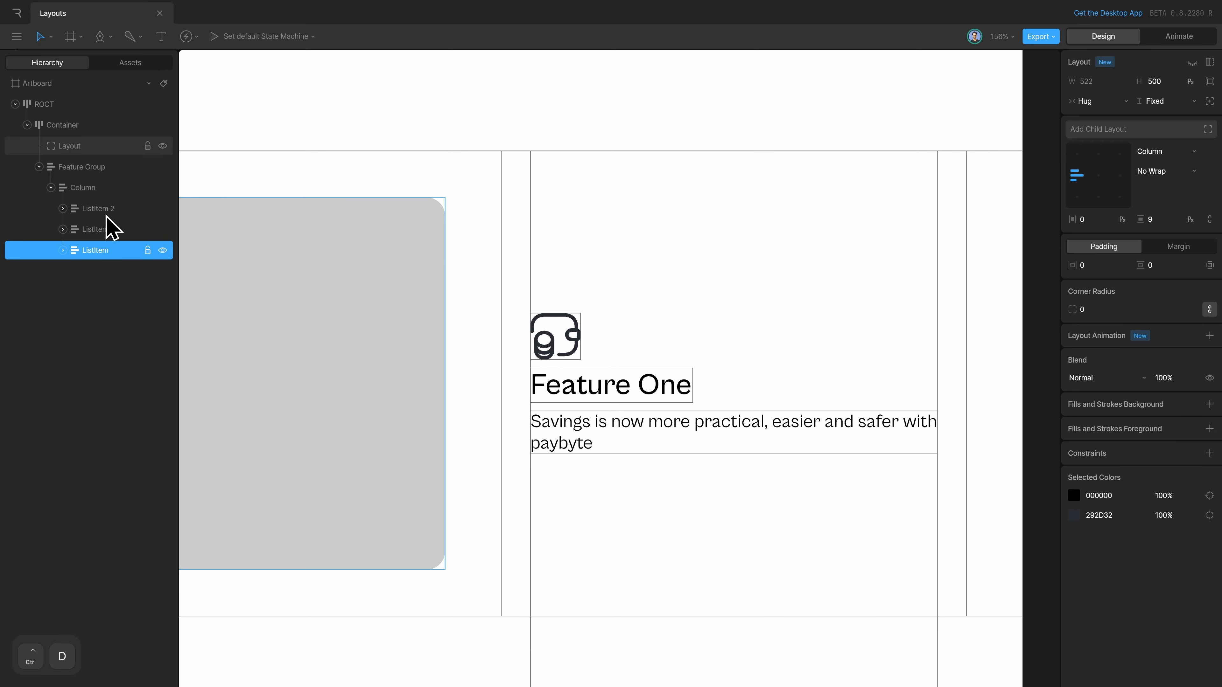
pyautogui.click(96, 217)
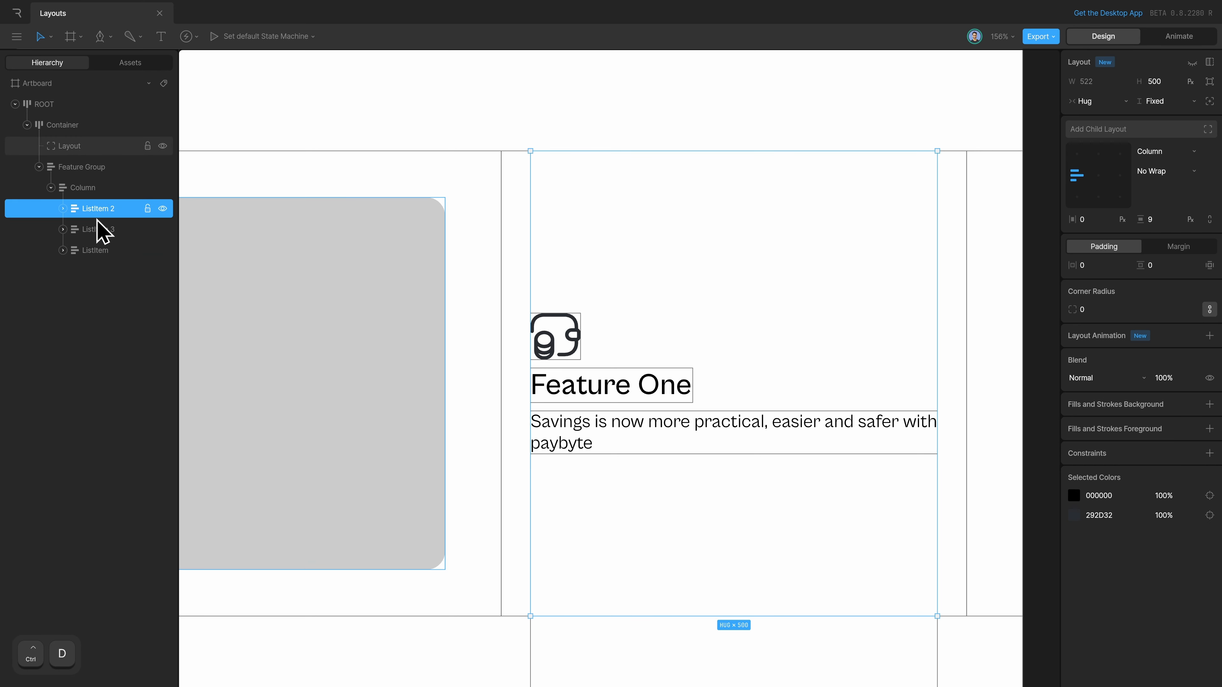
pyautogui.doubleClick(127, 207)
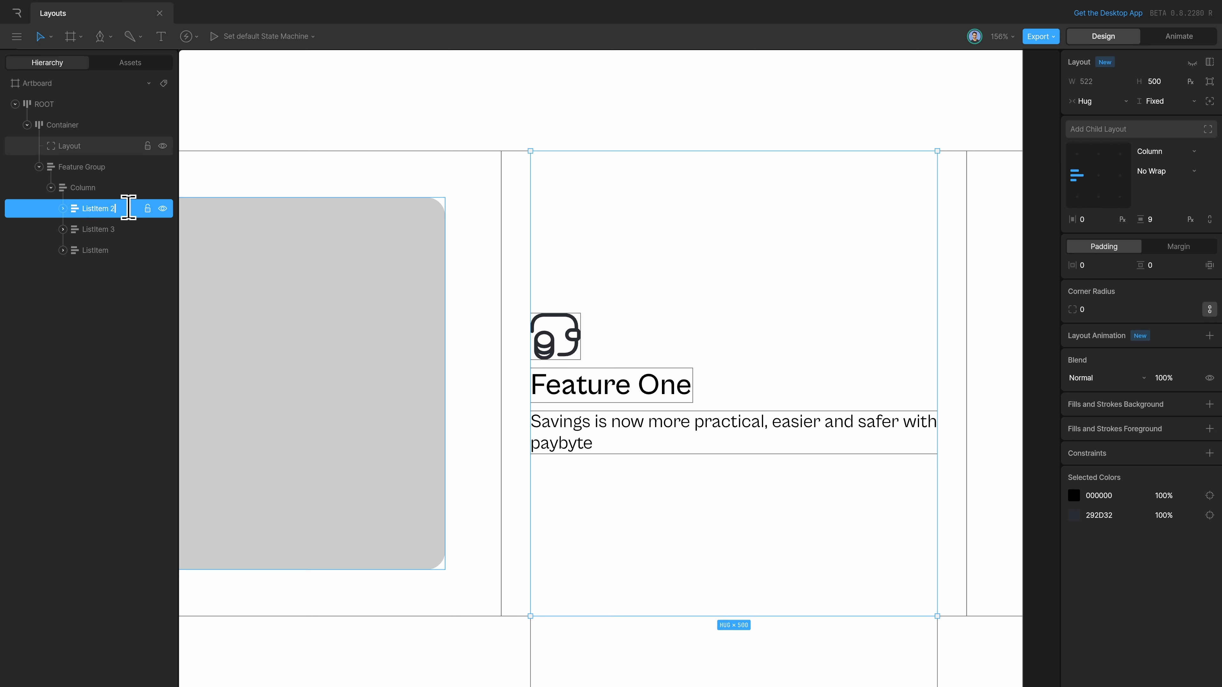
pyautogui.press('BackSpace')
pyautogui.write('1')
pyautogui.doubleClick(128, 229)
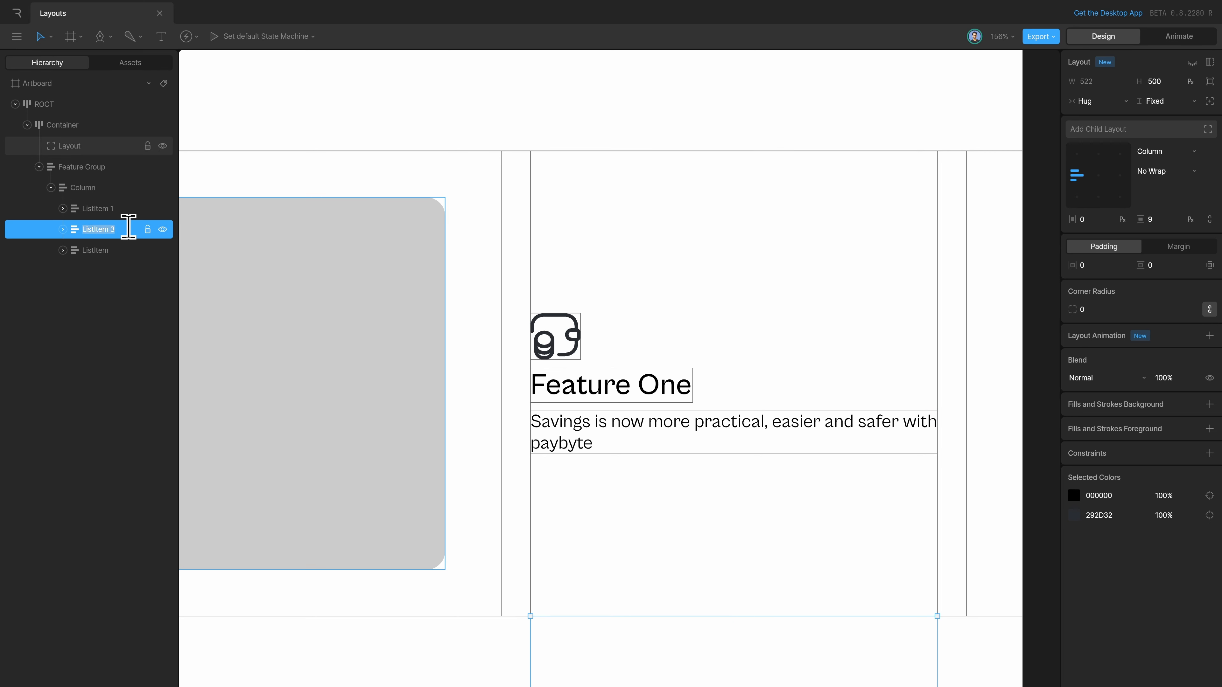
pyautogui.click(128, 250)
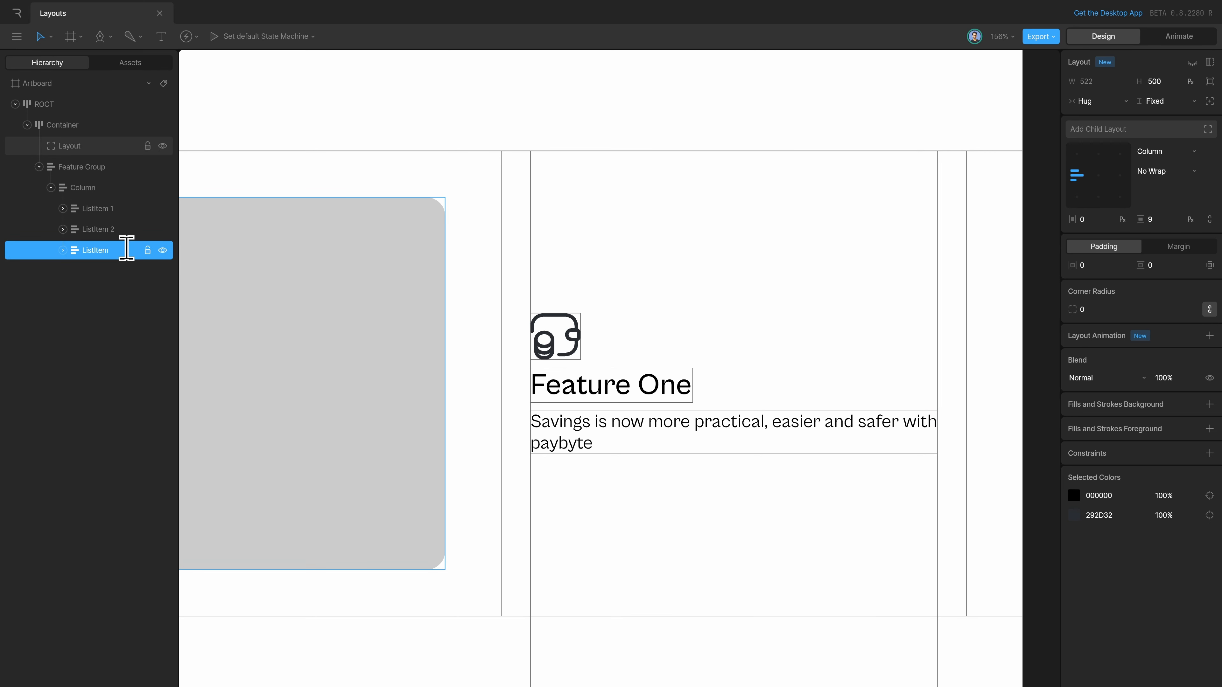
pyautogui.hotkey('ctrl', 'r')
pyautogui.press('Return')
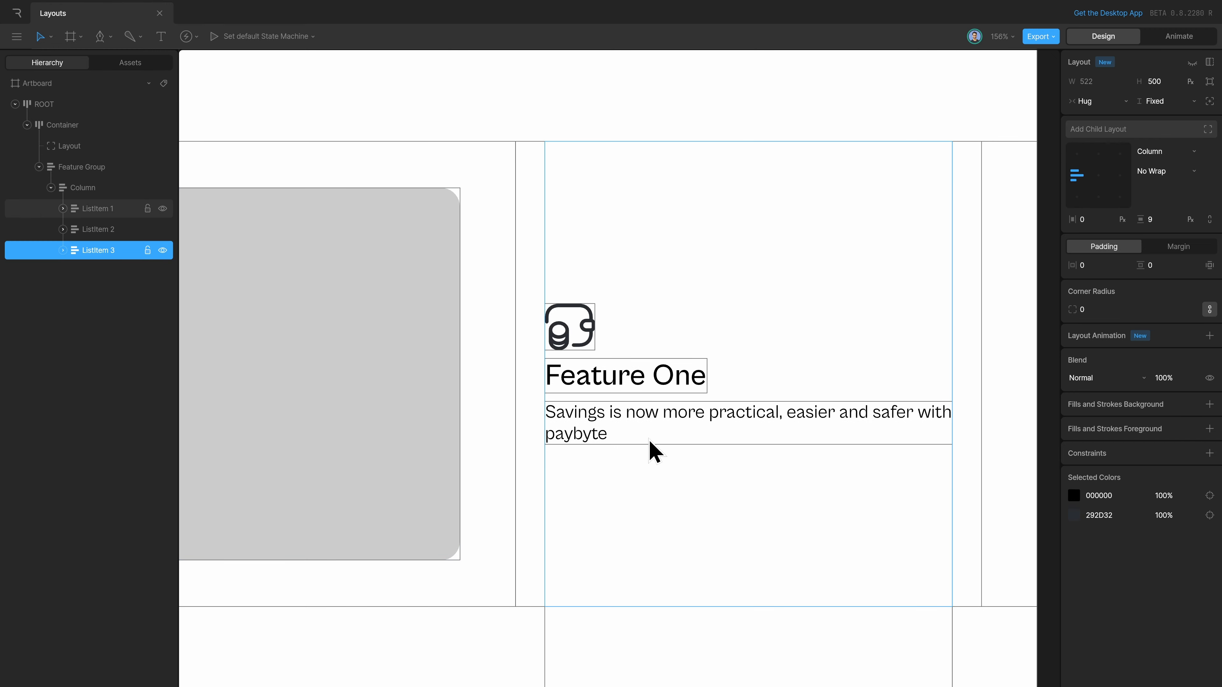
# Add an F1F1F1 background fill to the Column layout that holds the list items.
pyautogui.moveTo(992, 599); pyautogui.dragTo(965, 306)
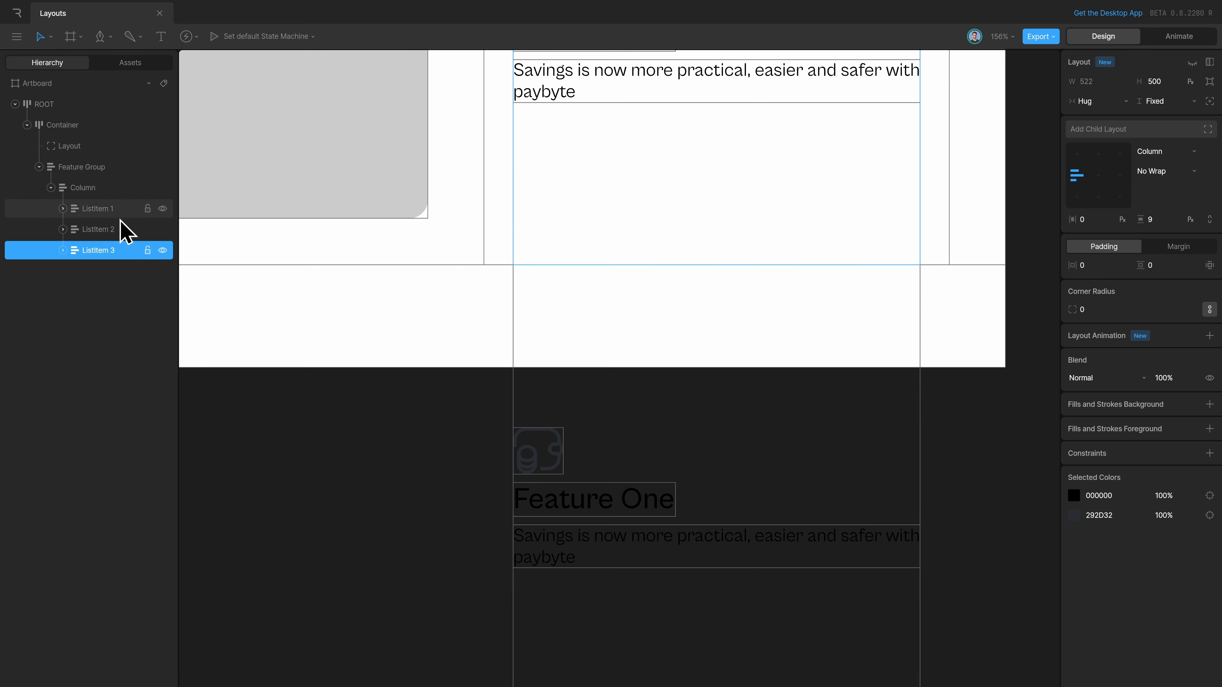
pyautogui.click(109, 189)
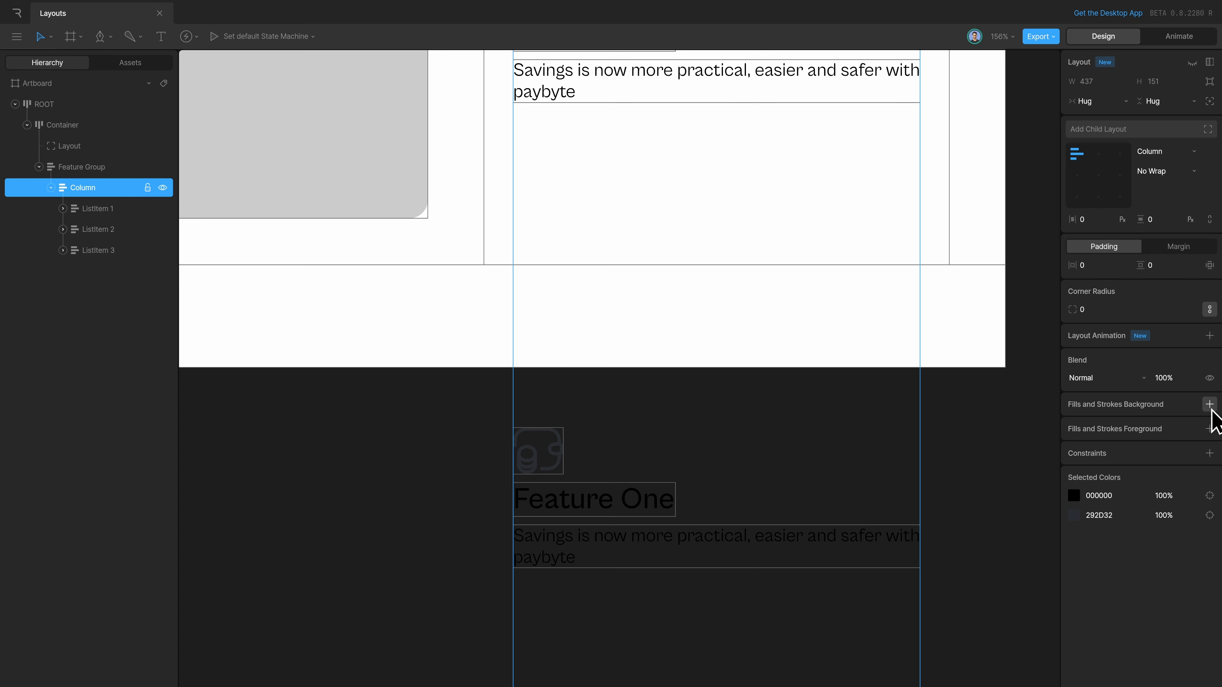
pyautogui.click(1210, 405)
pyautogui.click(1197, 430)
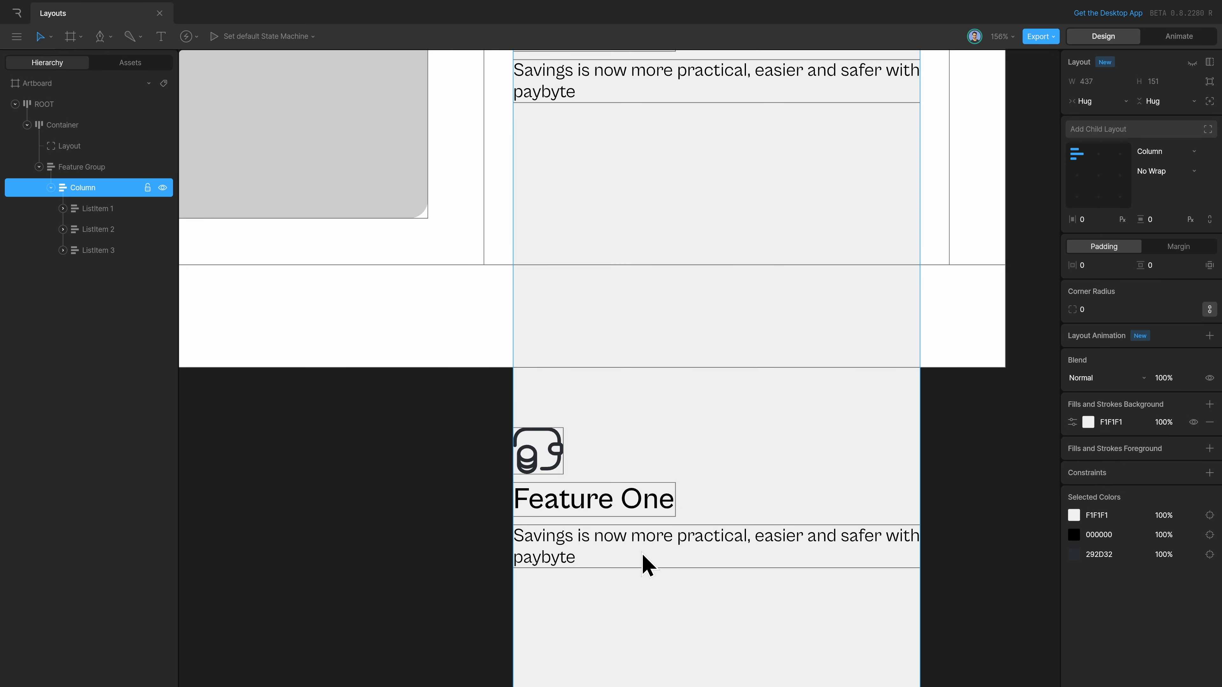
# Set the title text in ListItem 2 to Auto Height sizing with a width of 480.
pyautogui.scroll(-2, 647, 577)
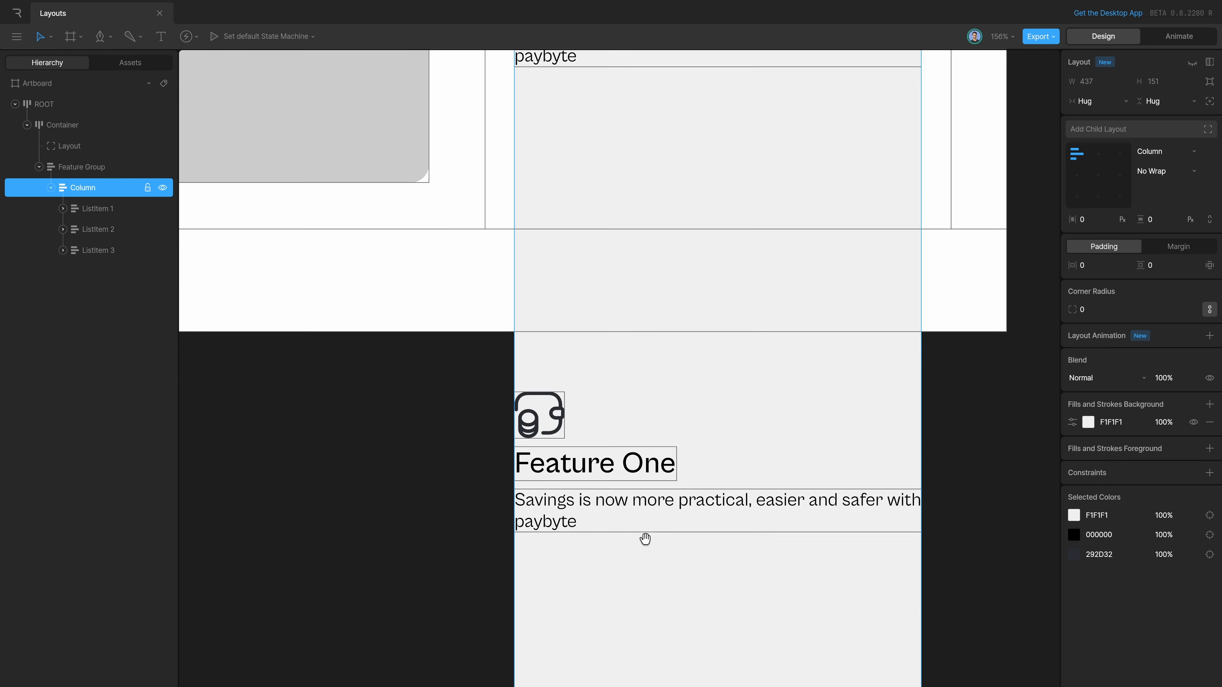
pyautogui.keyDown('ctrl'); pyautogui.click(645, 457); pyautogui.keyUp('ctrl')
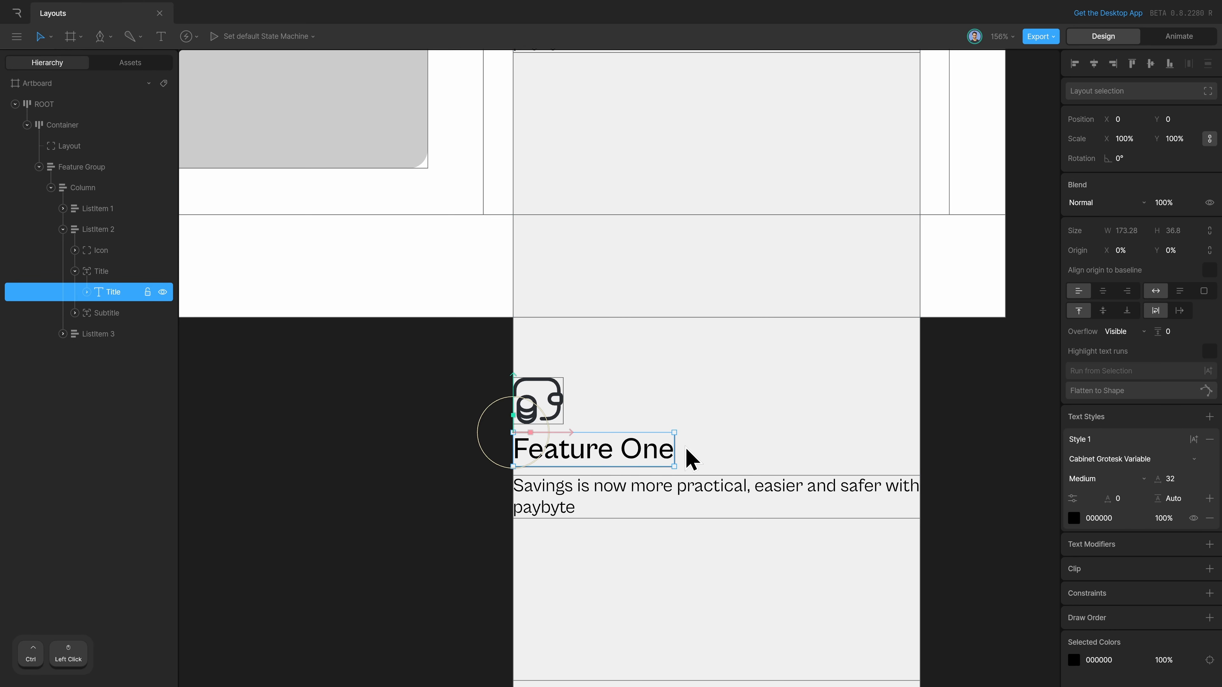
pyautogui.doubleClick(691, 460)
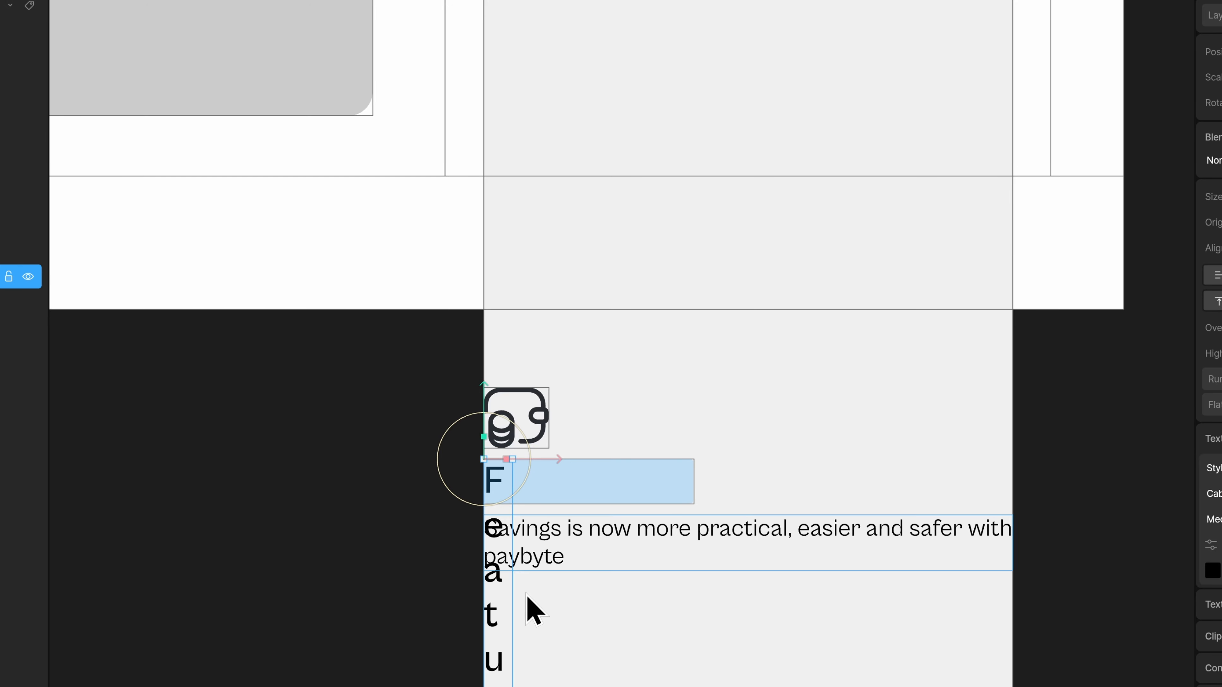
pyautogui.scroll(-3, 526, 597)
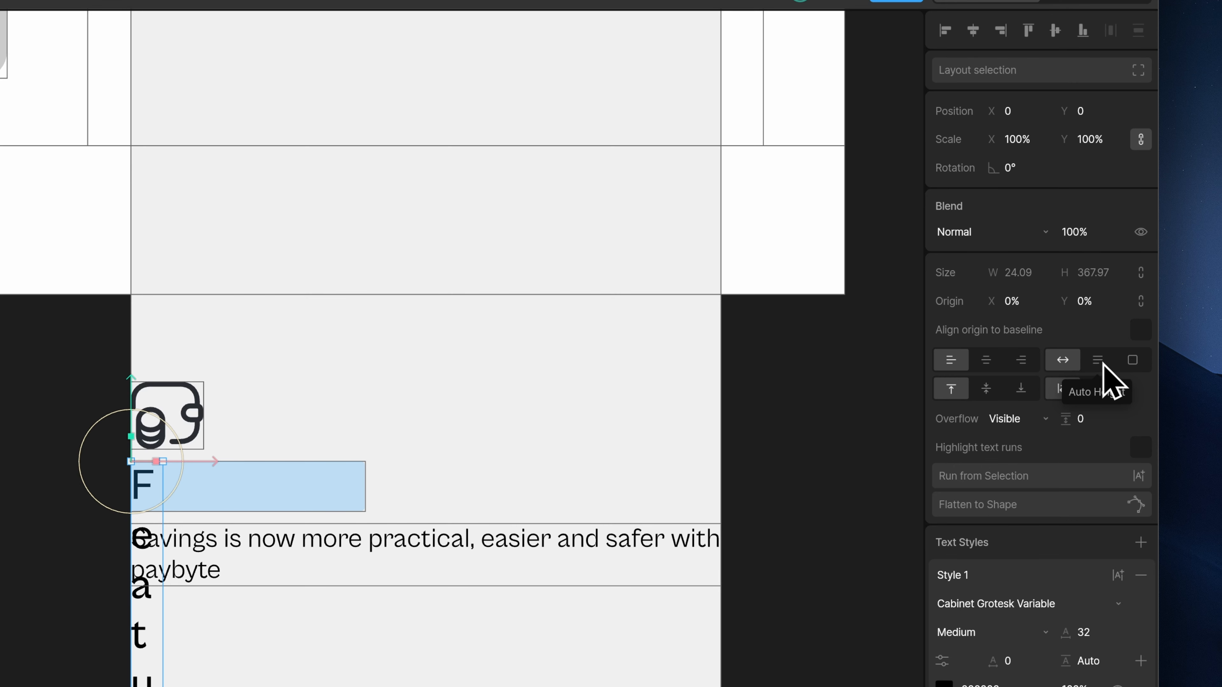
pyautogui.click(1098, 361)
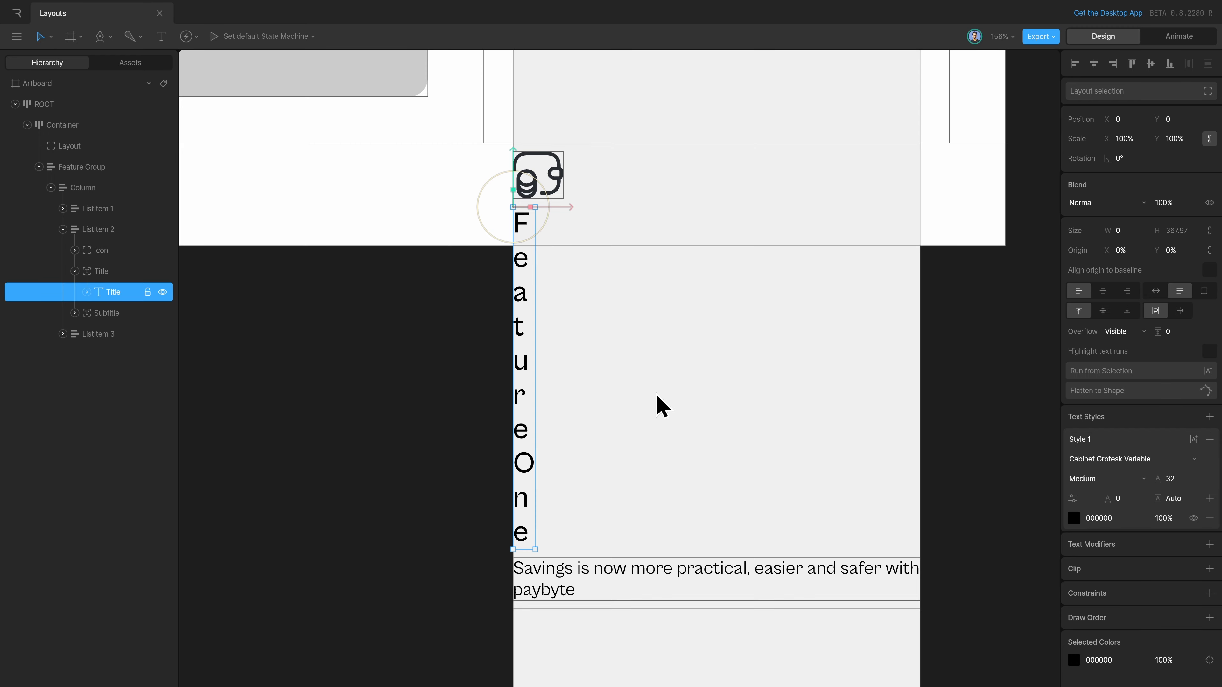
pyautogui.click(1121, 231)
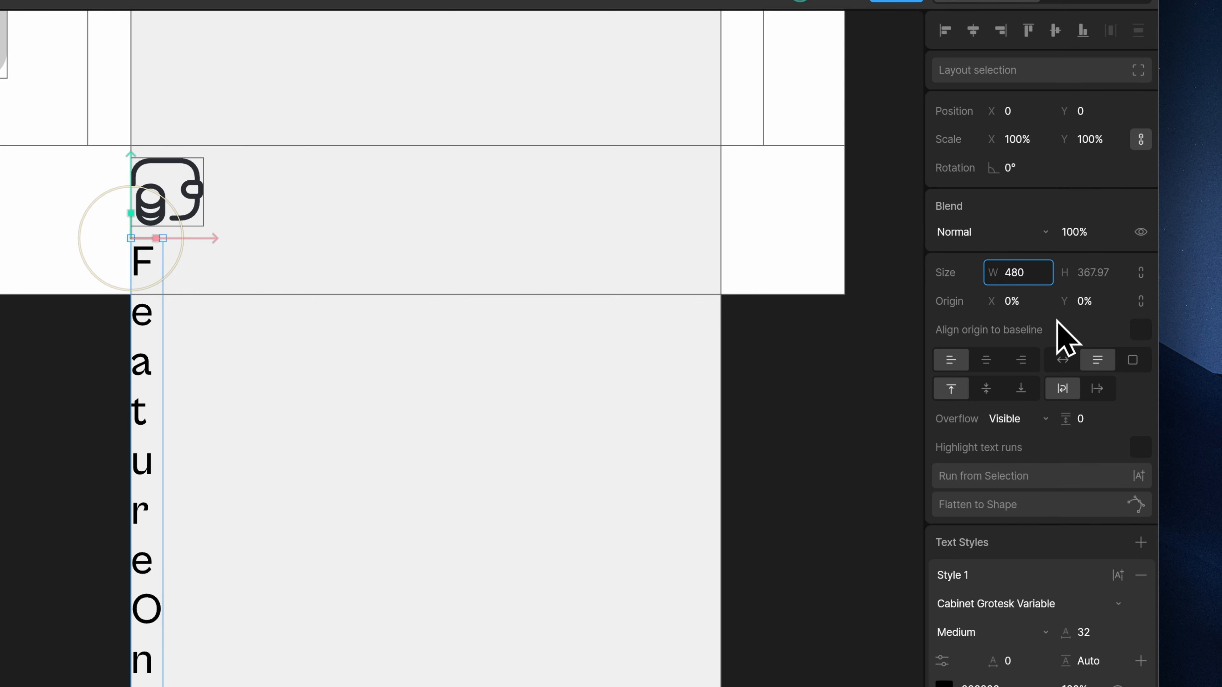
pyautogui.press('Return')
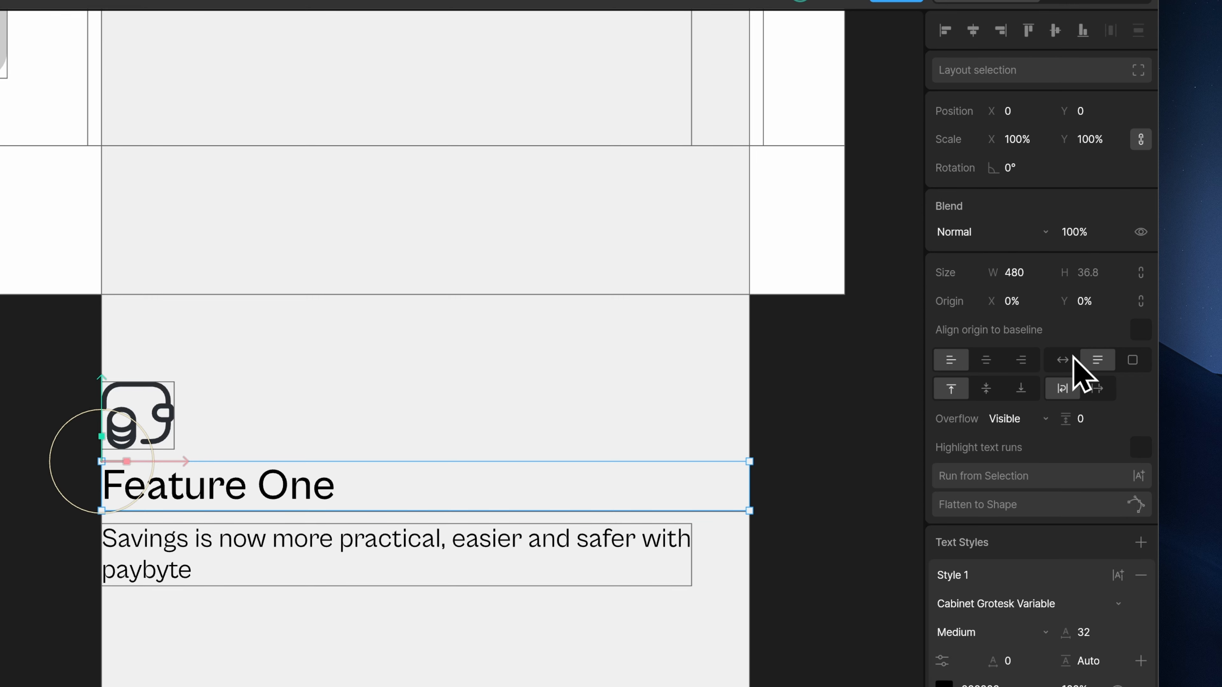
# Switch the ListItem 2 title text to Auto Width sizing and change its wording to "Feature Two".
pyautogui.click(1064, 359)
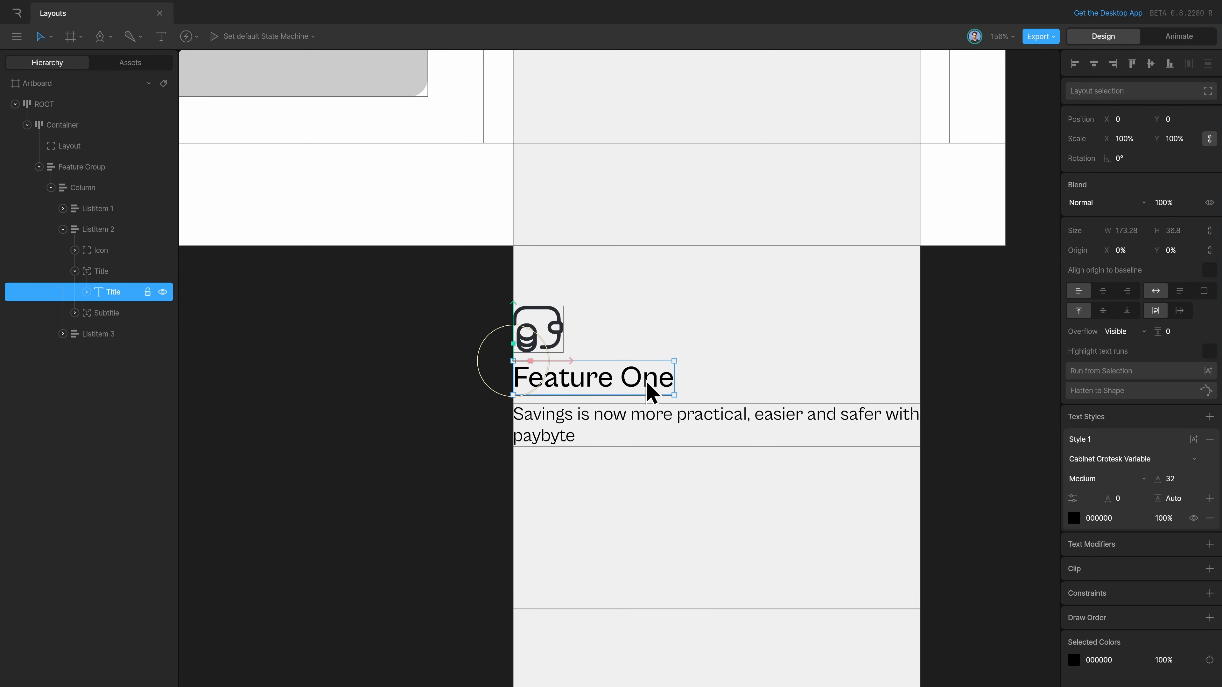
pyautogui.doubleClick(650, 389)
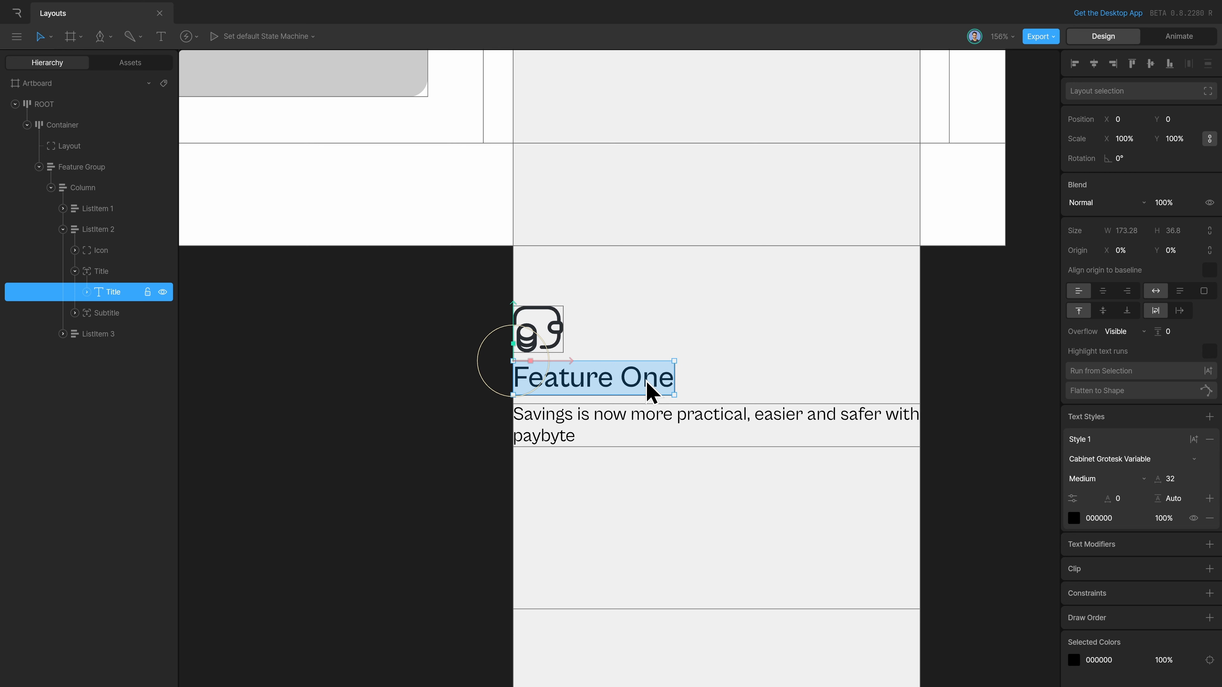
pyautogui.click(659, 421)
pyautogui.scroll(3, 663, 436)
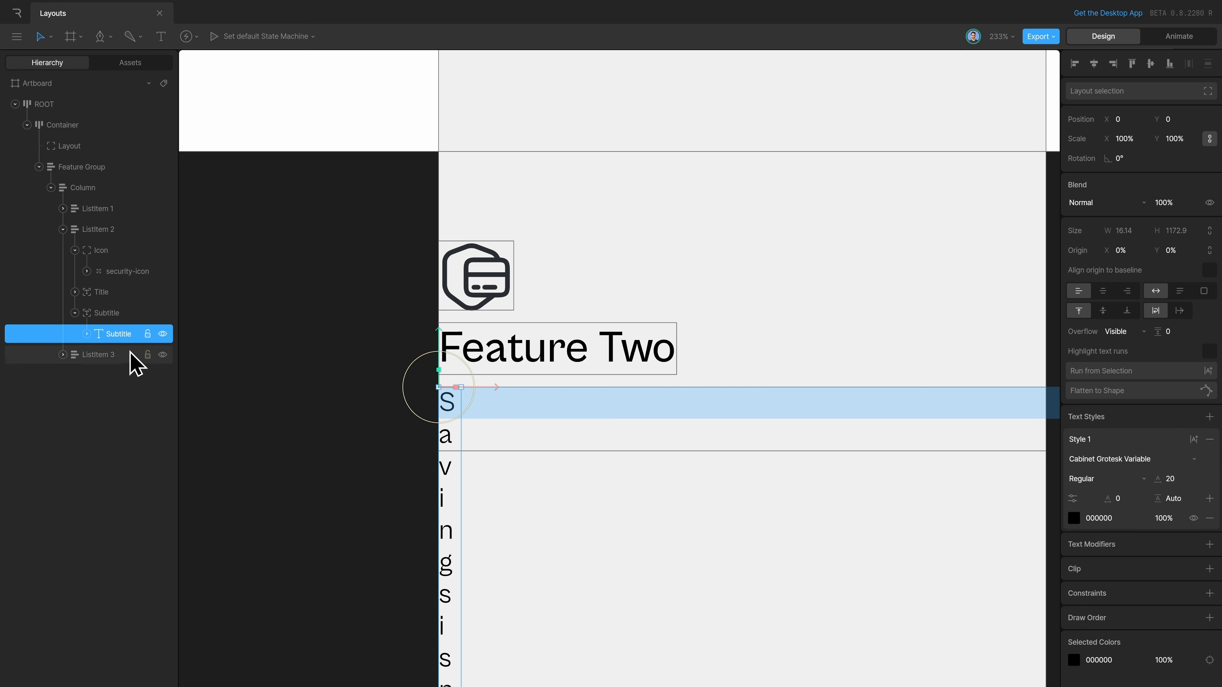
# Replace the text run of the ListItem 2 subtitle with "paybyte gurantees thesafety of your money with double security".
pyautogui.click(88, 333)
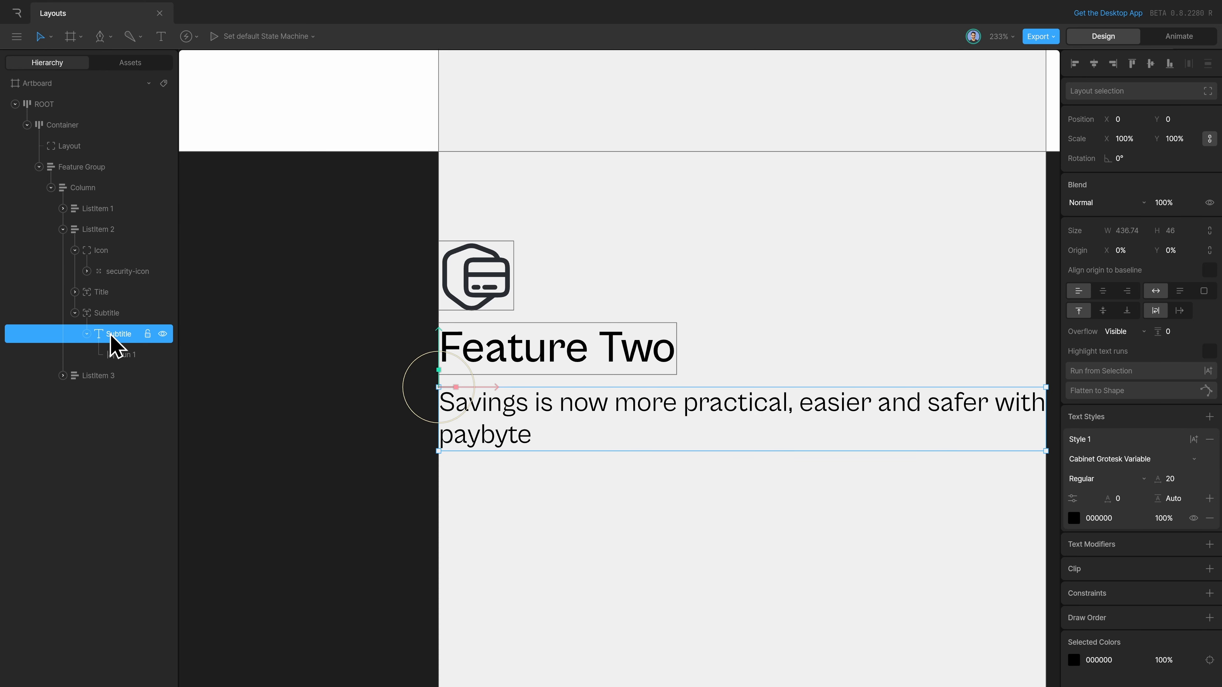
pyautogui.click(123, 356)
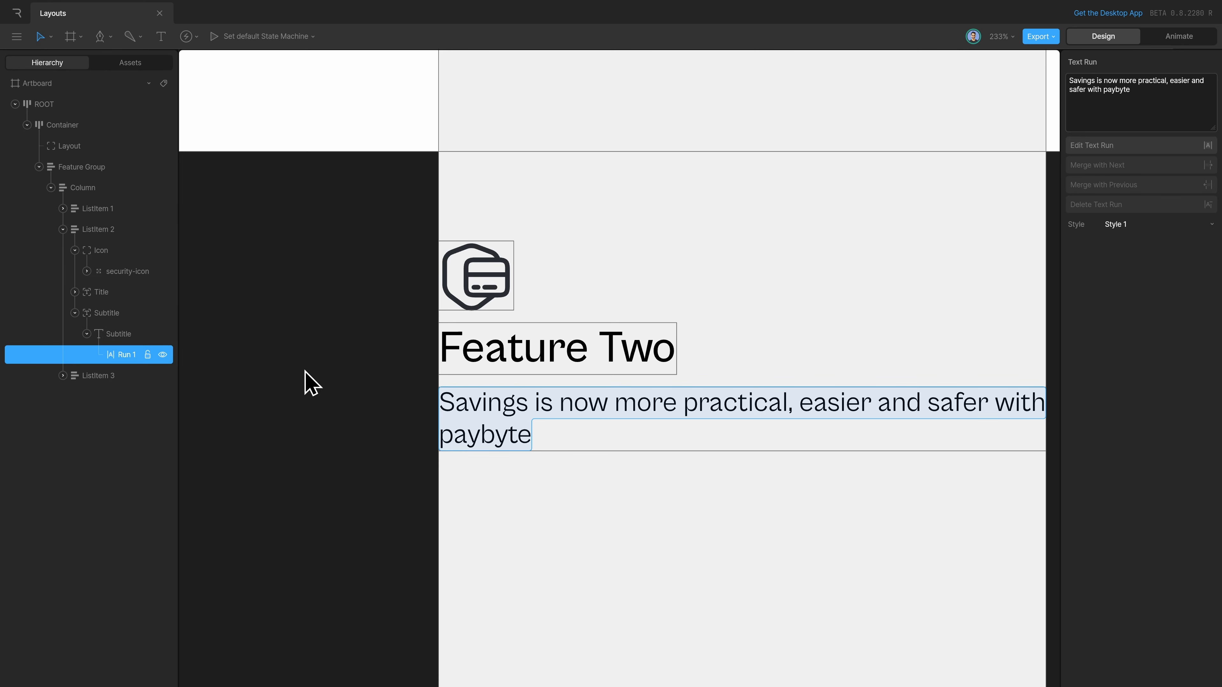
pyautogui.click(1166, 102)
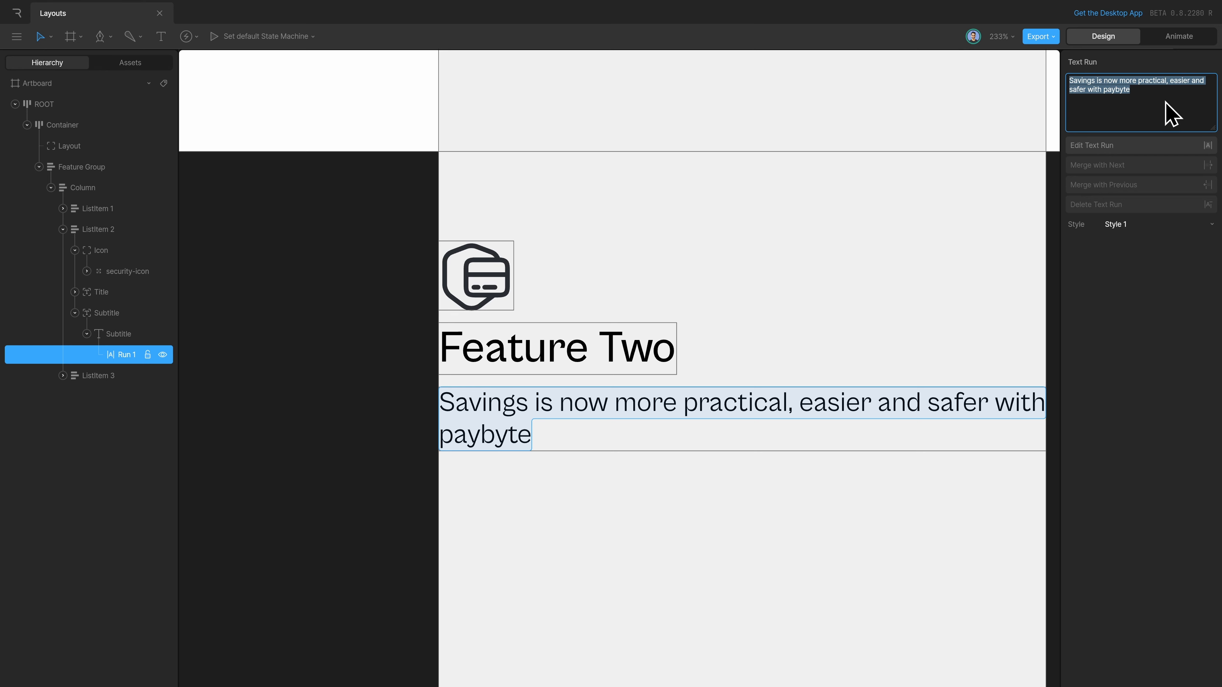
pyautogui.write('paybyte gurantees')
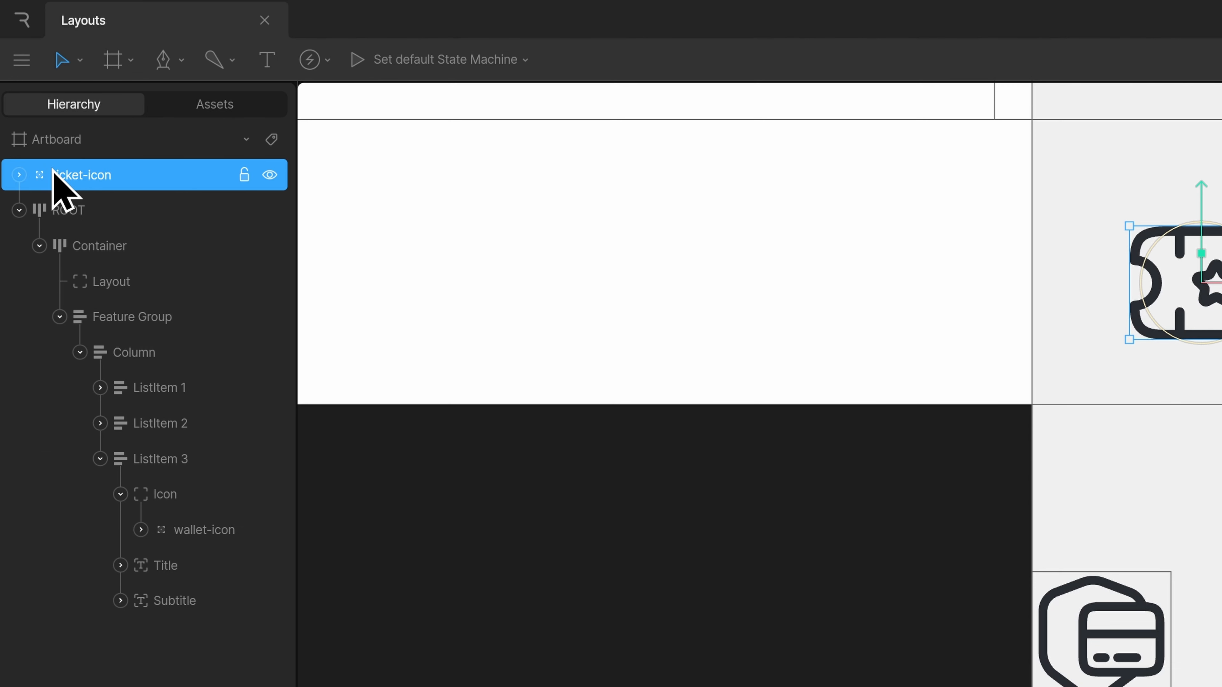
# Move the ticket-icon into the Icon layout of ListItem 3.
pyautogui.moveTo(55, 172); pyautogui.dragTo(205, 532)
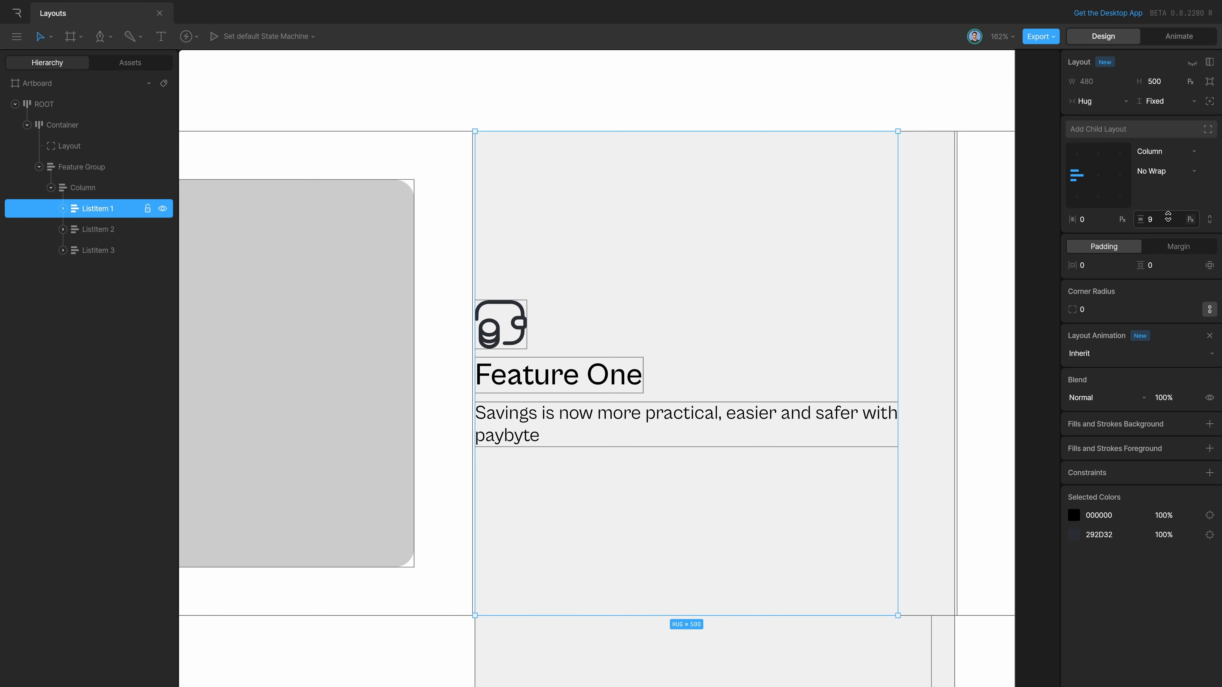
# Set the vertical gap of the ListItem 1 layout to 0.
pyautogui.click(1168, 219)
pyautogui.write('0')
pyautogui.press('Return')
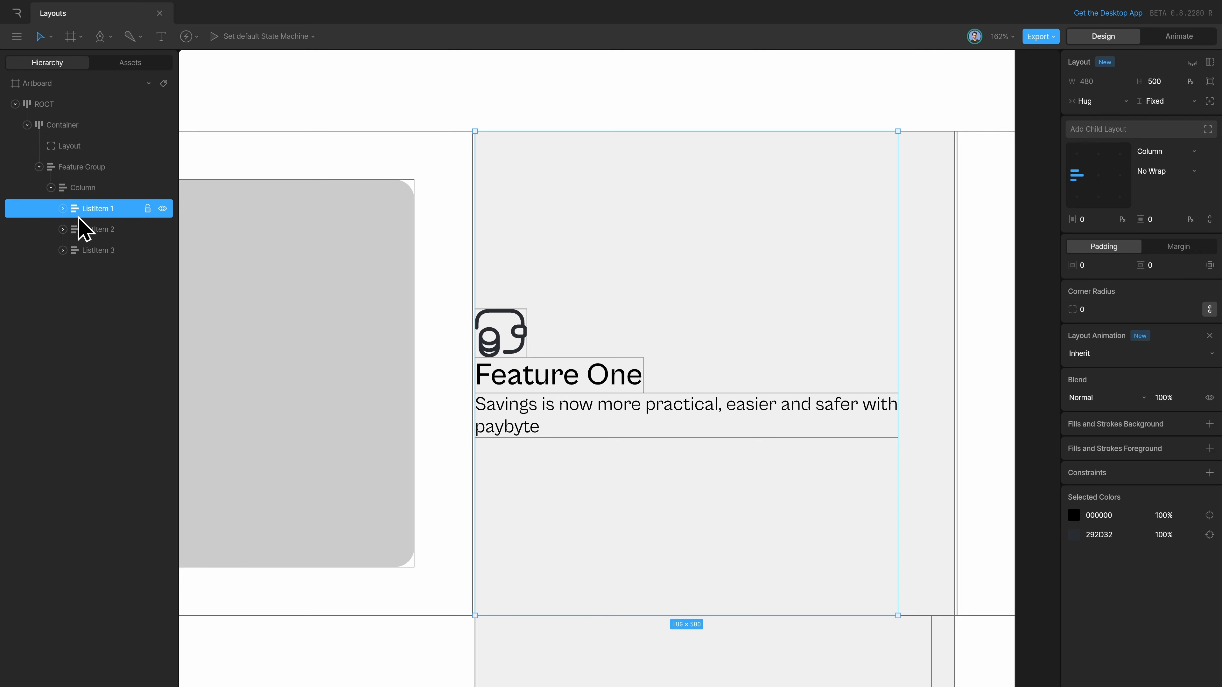
# Give the Title layout in ListItem 1 individual margins of 20 px at the top and 10 px at the bottom.
pyautogui.click(64, 209)
pyautogui.click(74, 250)
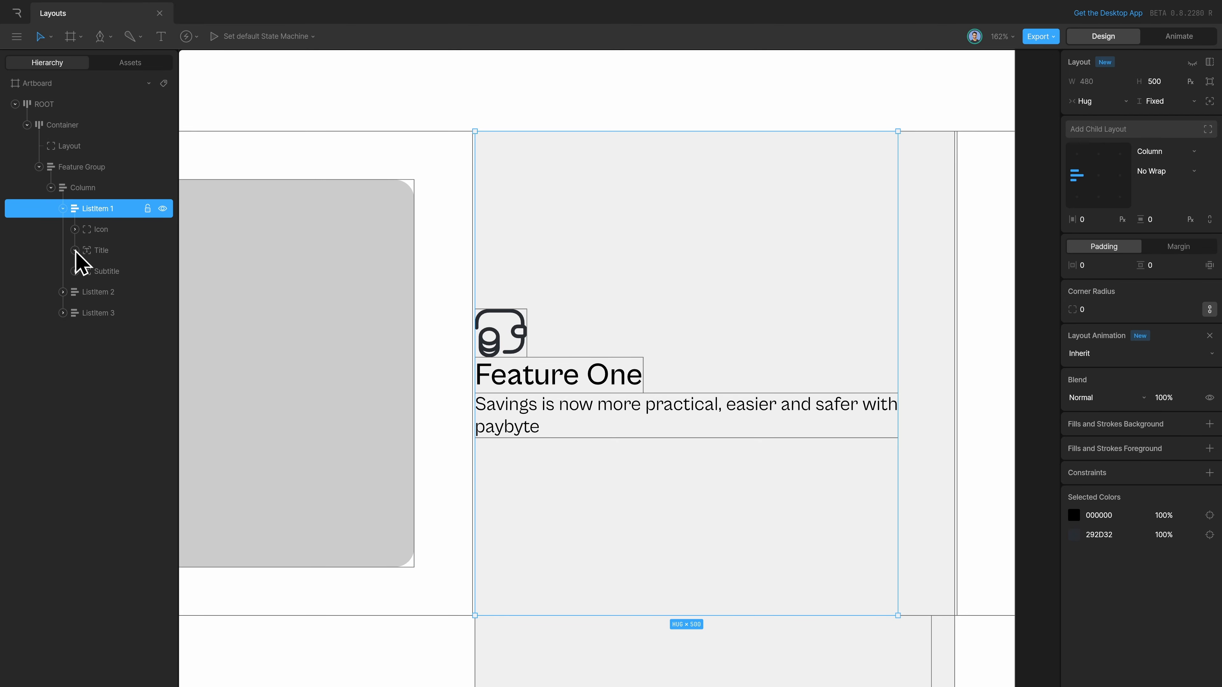
pyautogui.click(118, 251)
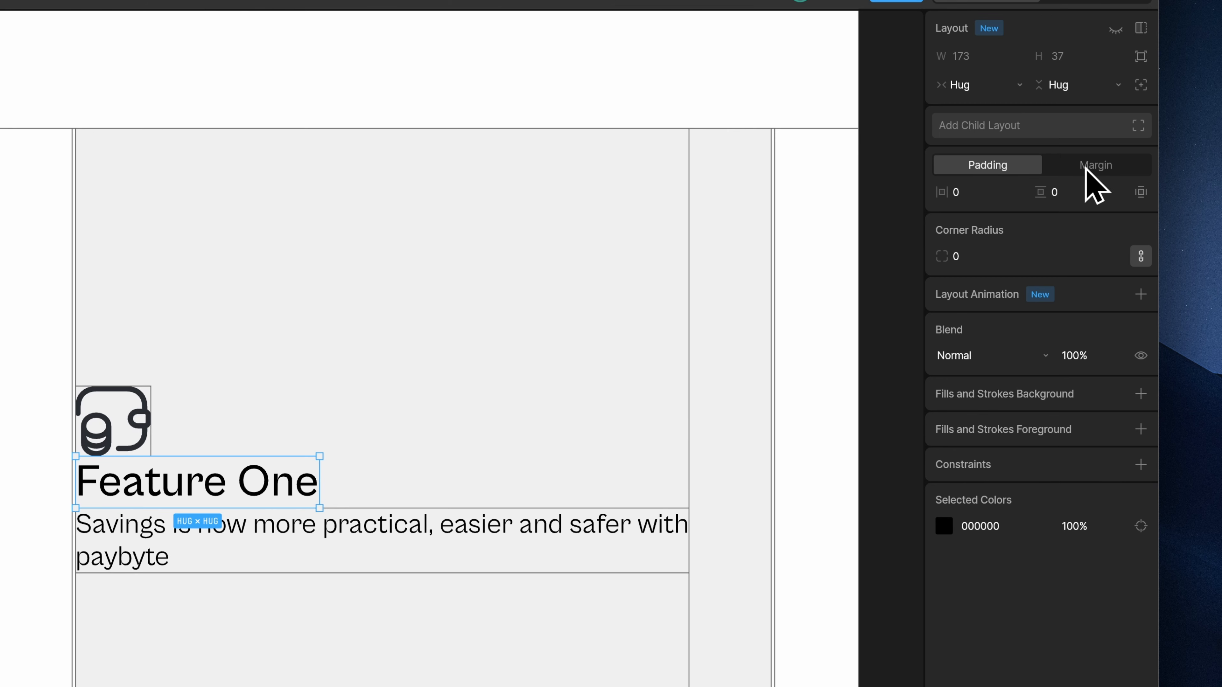
pyautogui.click(1102, 169)
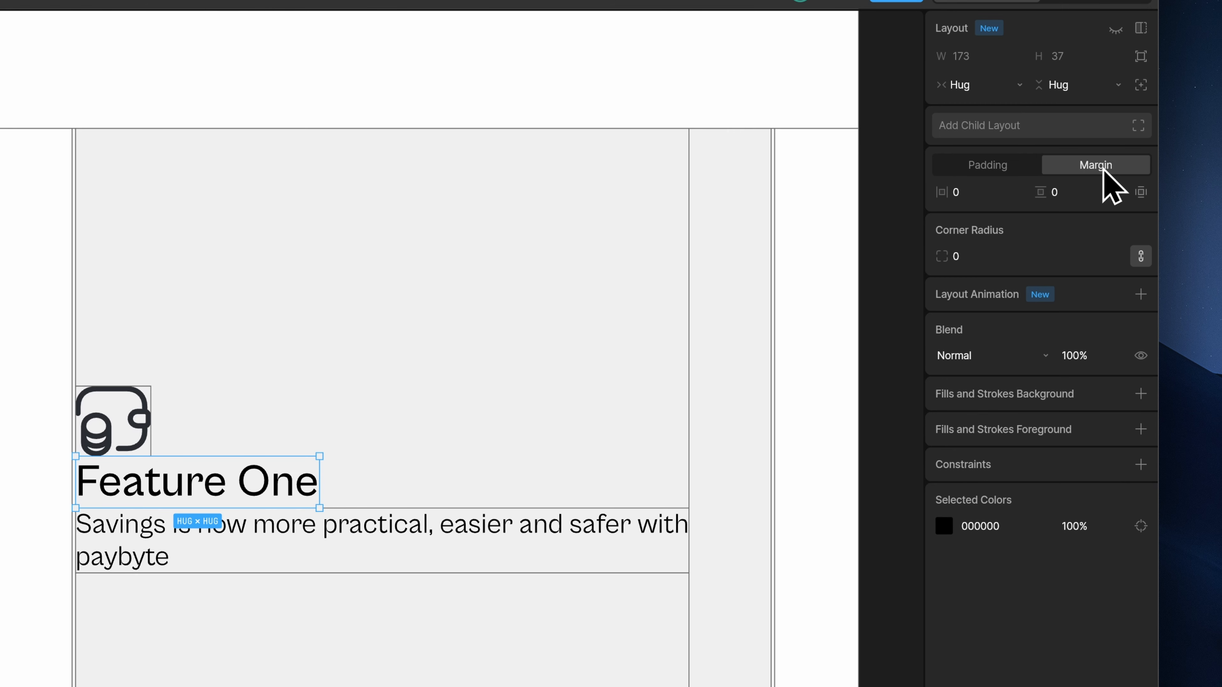
pyautogui.click(1142, 193)
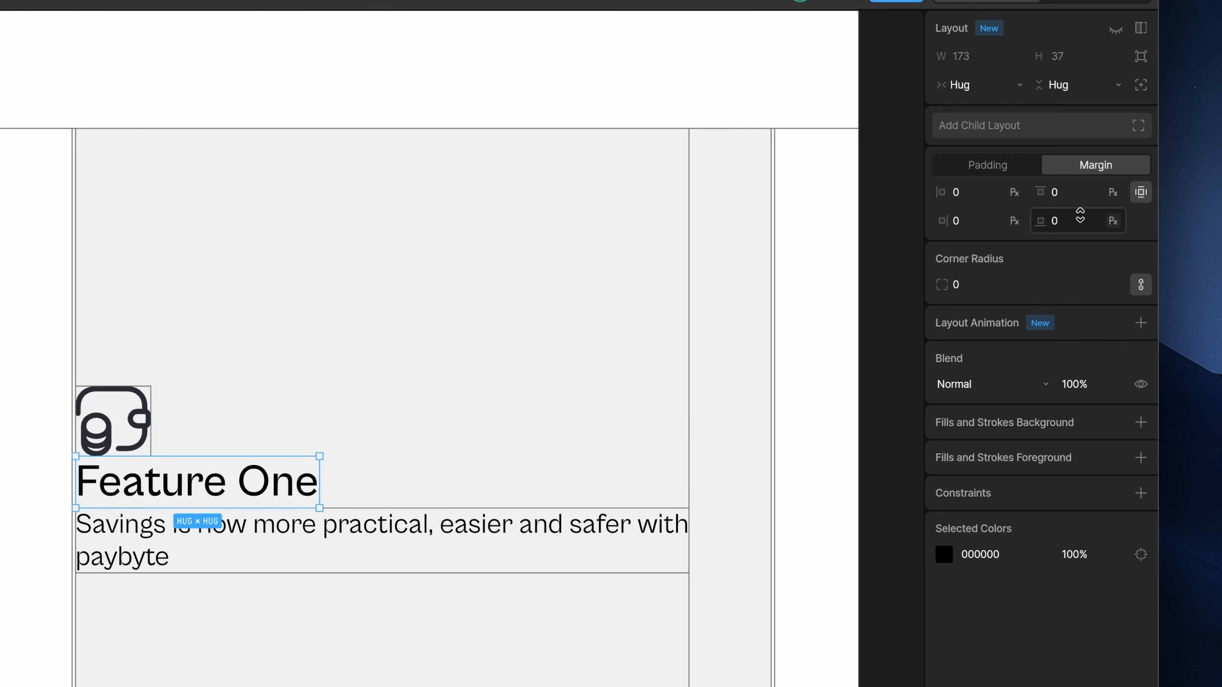
pyautogui.click(1083, 195)
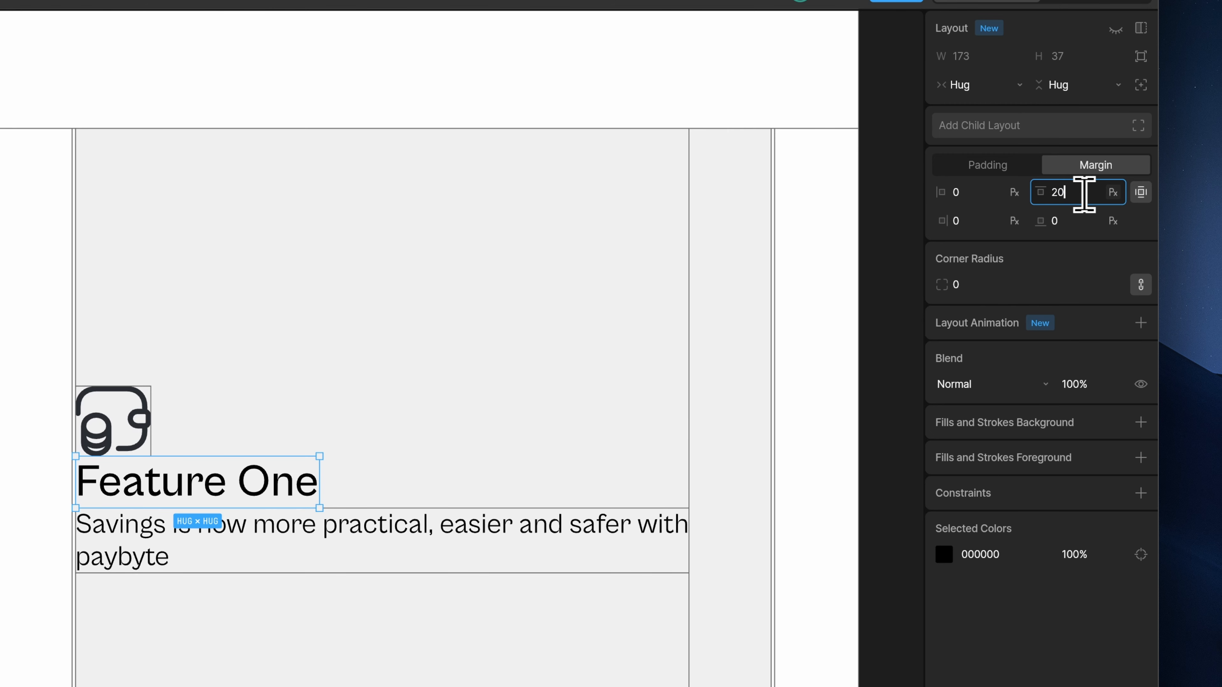
pyautogui.write('20')
pyautogui.press('Return')
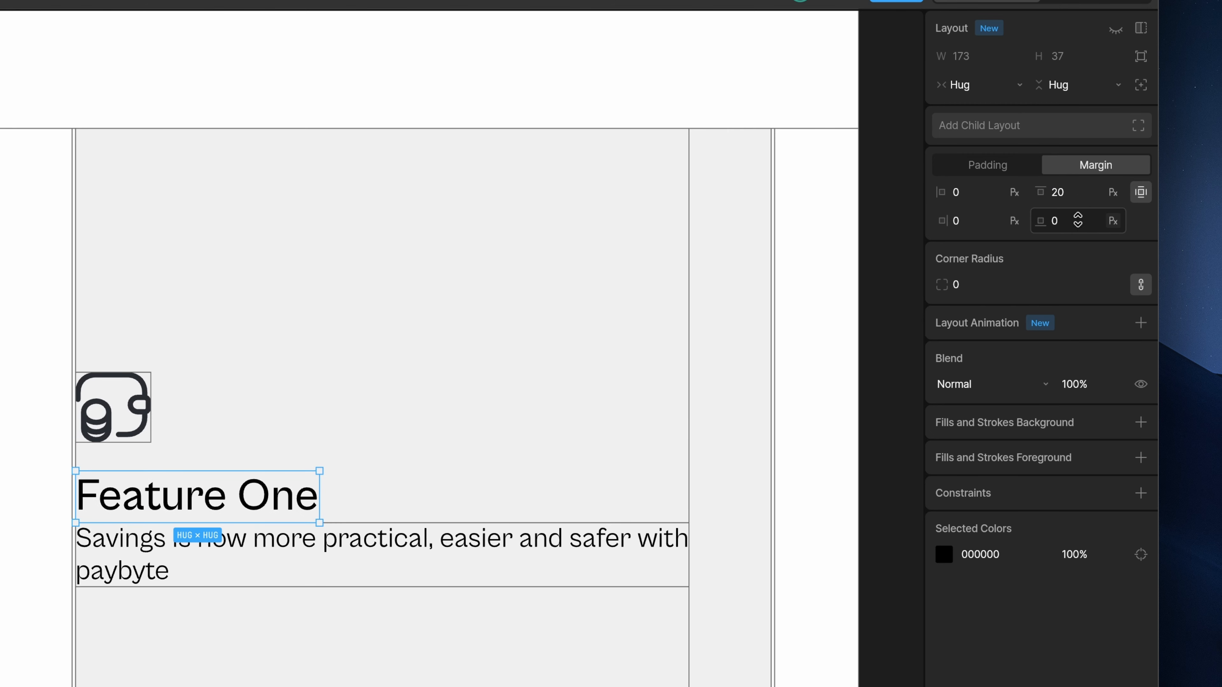
pyautogui.click(1078, 222)
pyautogui.press('Return')
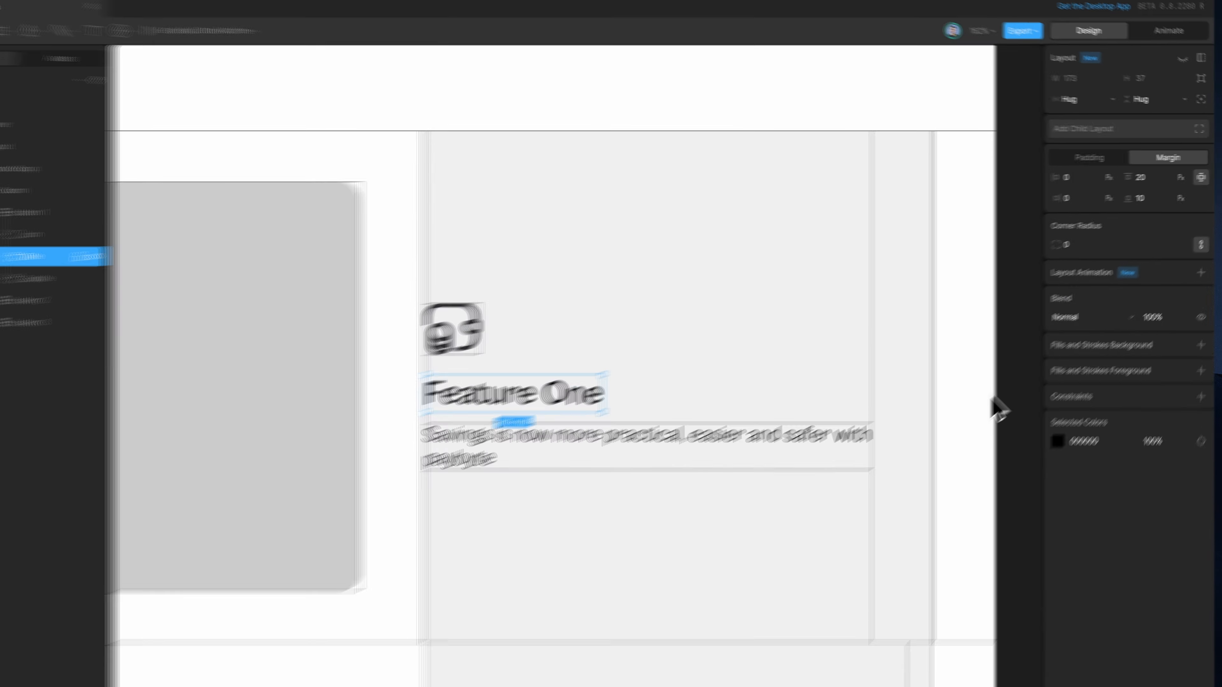
pyautogui.click(850, 498)
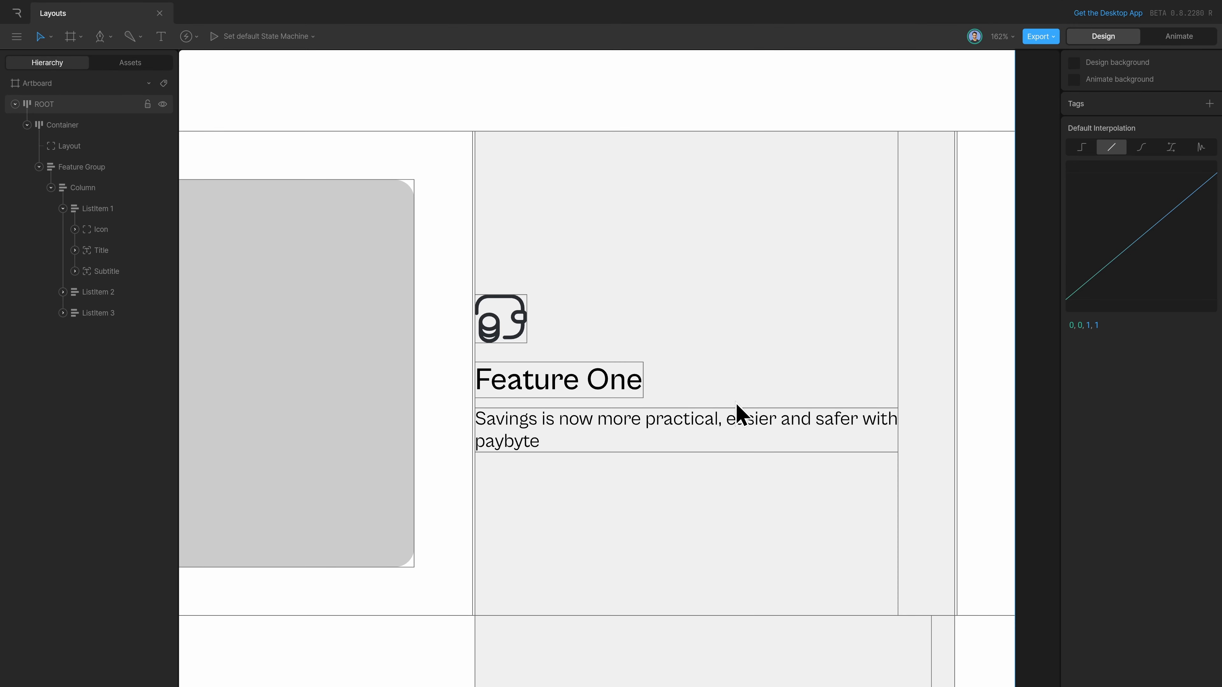
# Examine the spacing of icon, title and subtitle across the three list items on the artboard.
pyautogui.hotkey('shift', '1')
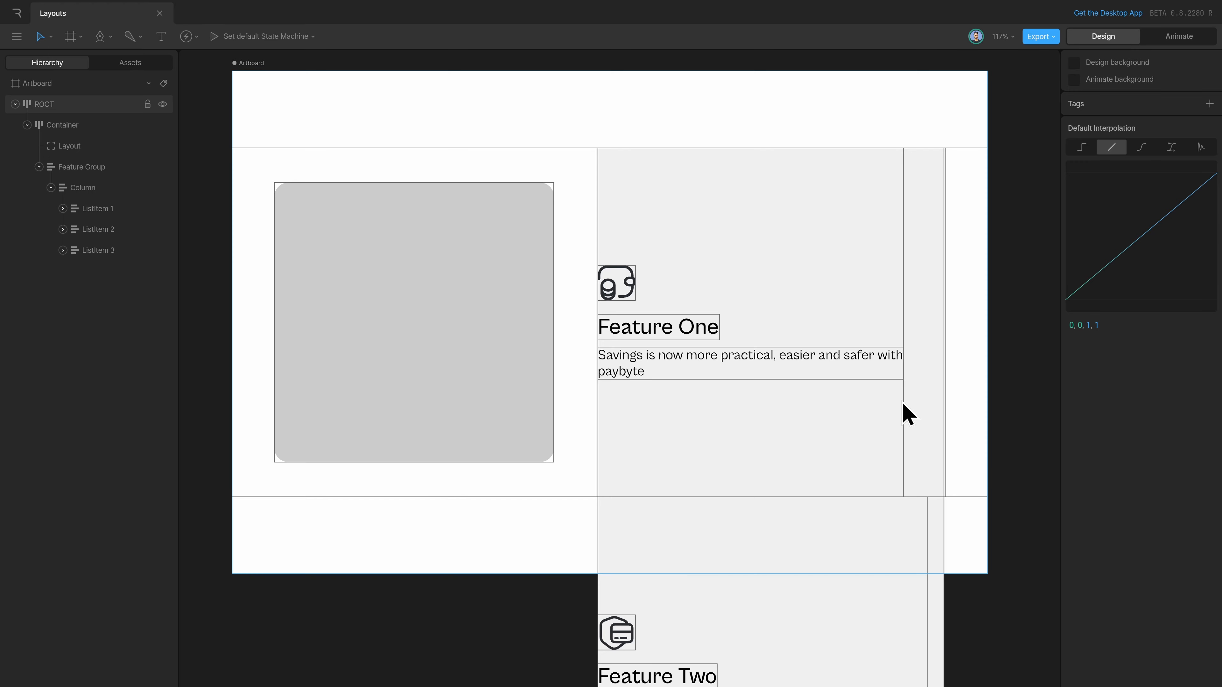
pyautogui.moveTo(974, 485); pyautogui.dragTo(977, 249)
pyautogui.moveTo(854, 513); pyautogui.dragTo(859, 248)
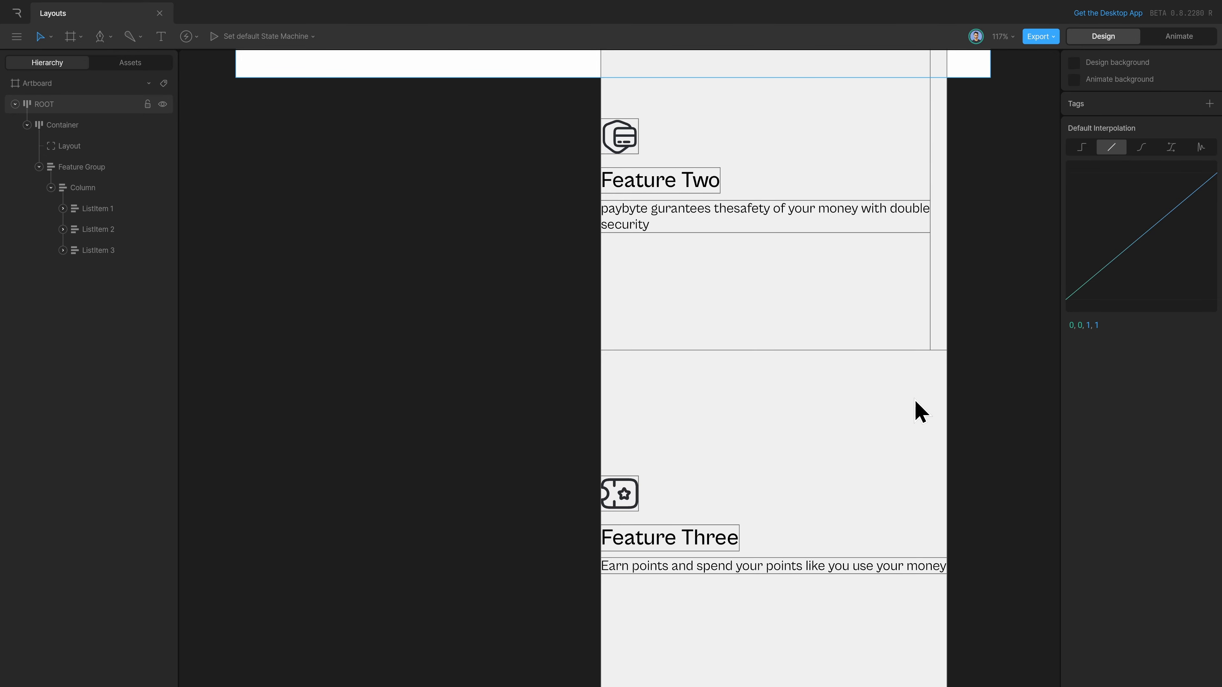
pyautogui.moveTo(966, 383); pyautogui.dragTo(973, 500)
pyautogui.scroll(7, 967, 482)
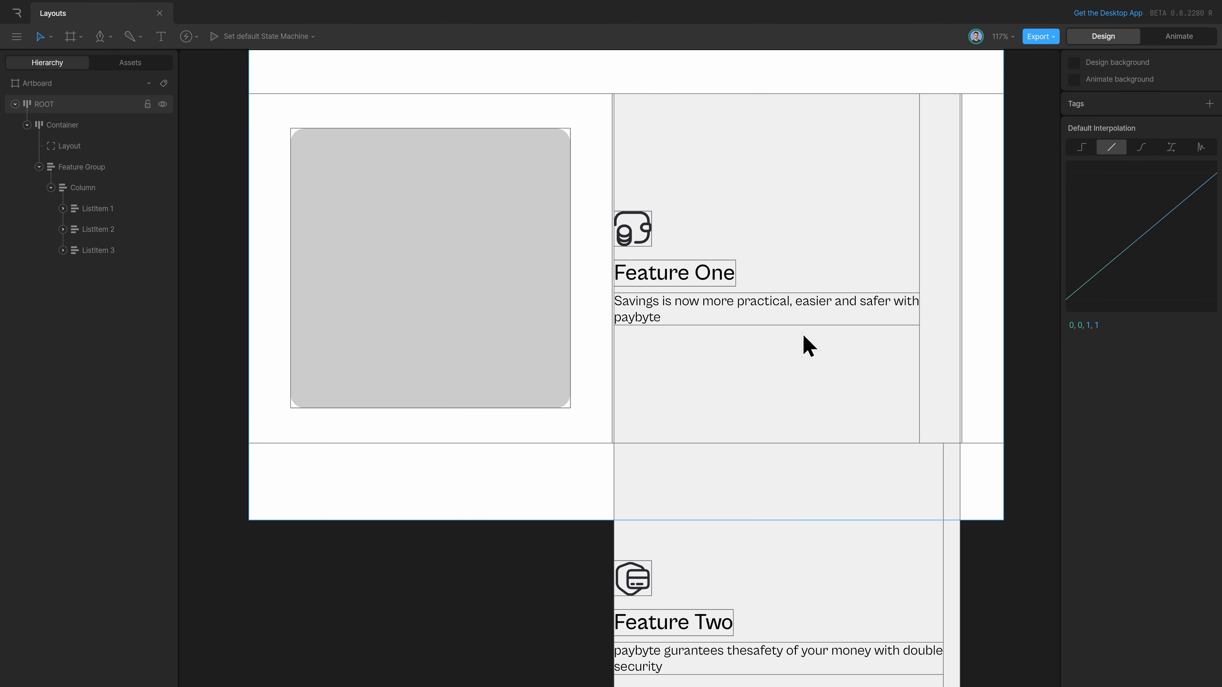